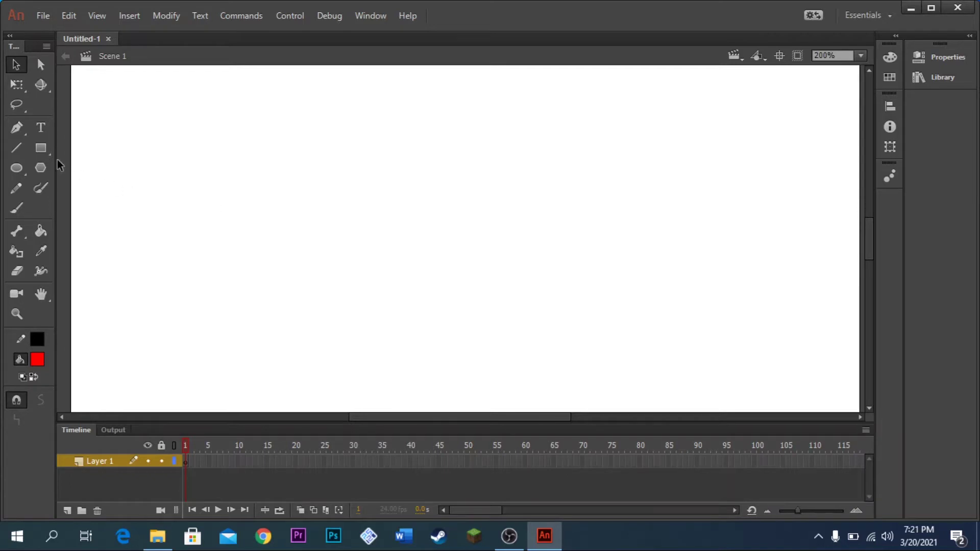
Draw a blue-white-gold gradient rectangle across the stage centre and add Layer 2 above it
{"action": "left_click", "coordinate": [44, 149]}
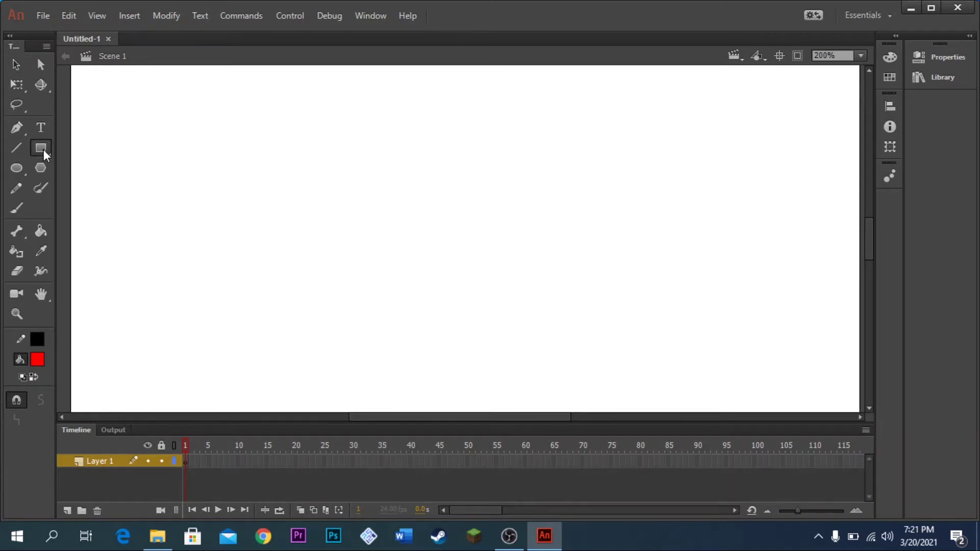
{"action": "left_click", "coordinate": [40, 361]}
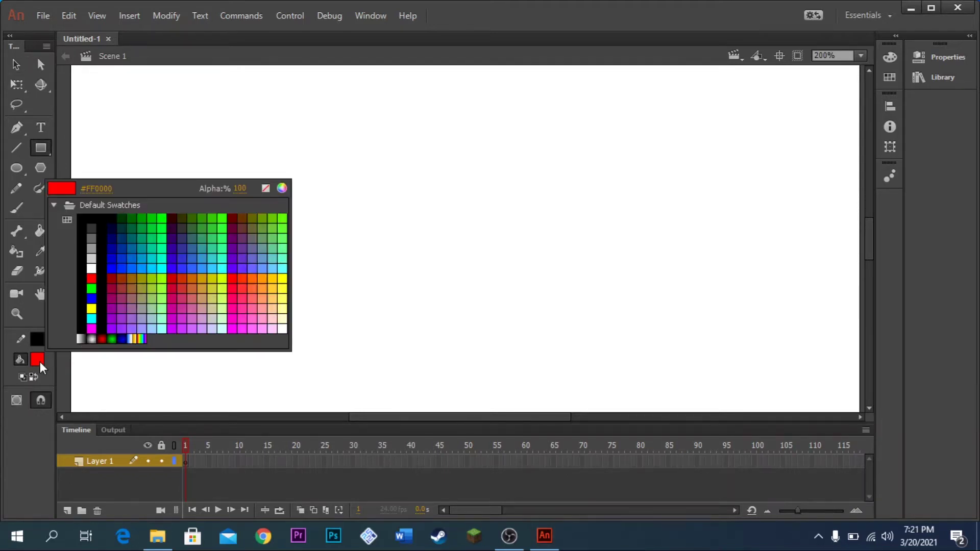
{"action": "left_click", "coordinate": [135, 338]}
{"action": "left_click_drag", "start_coordinate": [342, 215], "coordinate": [707, 297]}
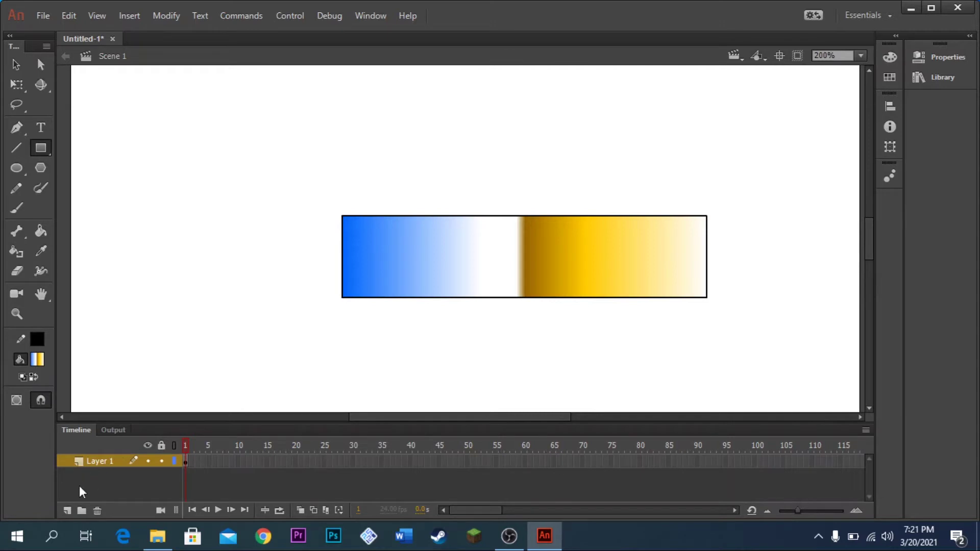
{"action": "left_click", "coordinate": [67, 510]}
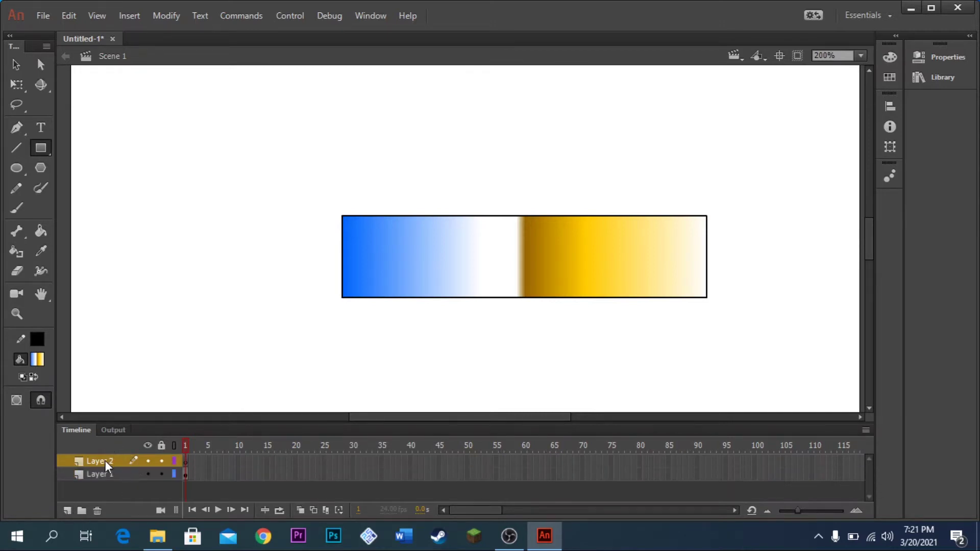
Draw a dark blue, black-outlined circle over the gradient rectangle's middle on Layer 2
{"action": "left_click", "coordinate": [17, 167]}
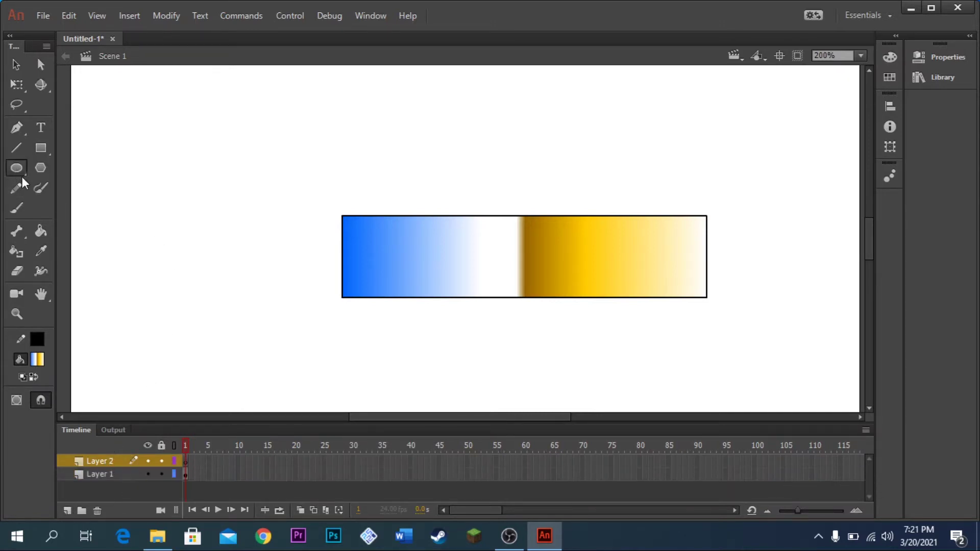
{"action": "left_click", "coordinate": [37, 363]}
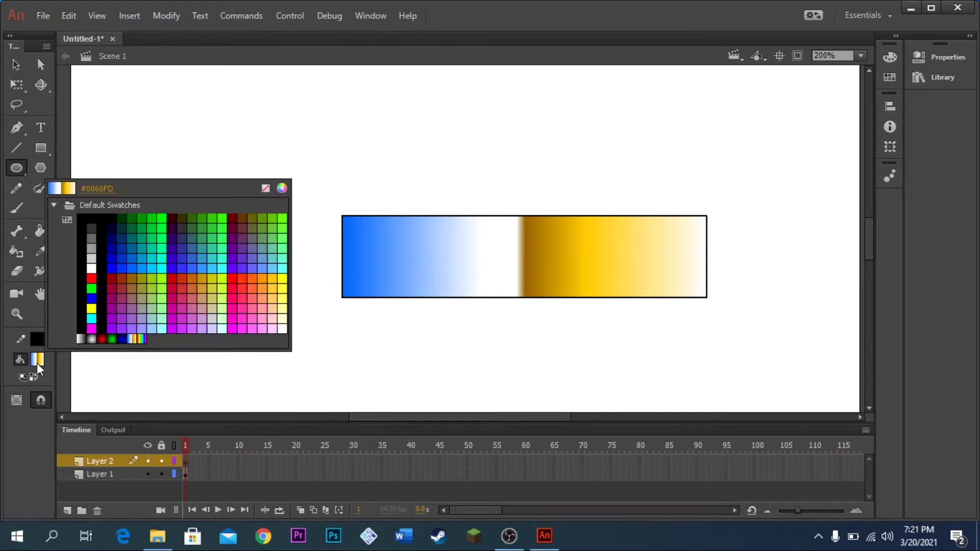
{"action": "left_click", "coordinate": [132, 245]}
{"action": "left_click_drag", "start_coordinate": [461, 180], "coordinate": [611, 328]}
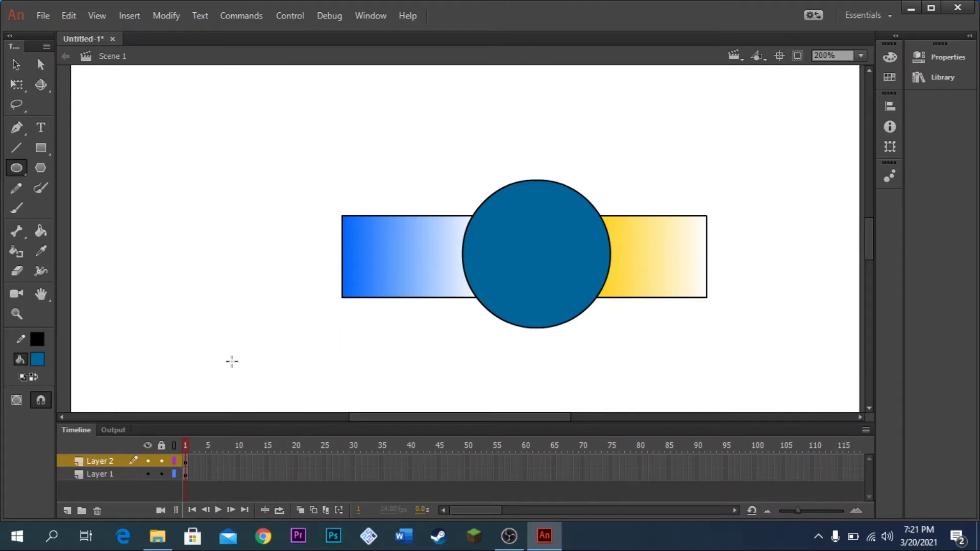
Make Layer 2 a mask over Layer 1, shift the circle to the bar's left end, and relock it
{"action": "right_click", "coordinate": [102, 461]}
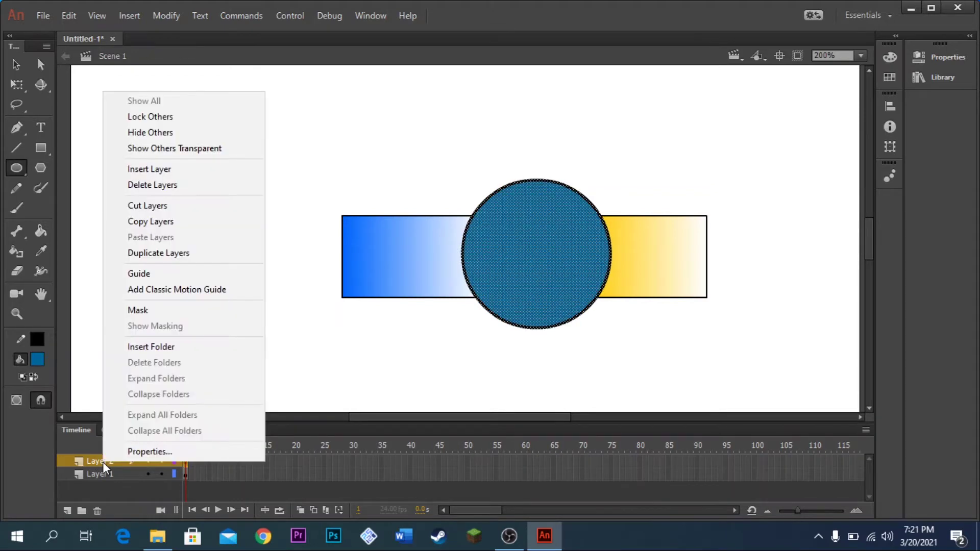
{"action": "left_click", "coordinate": [158, 311]}
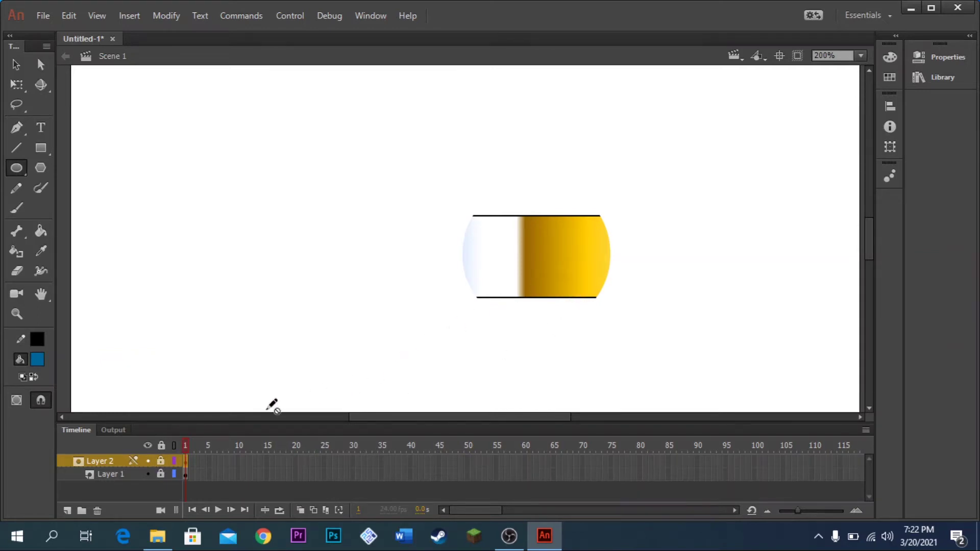
{"action": "left_click", "coordinate": [160, 461]}
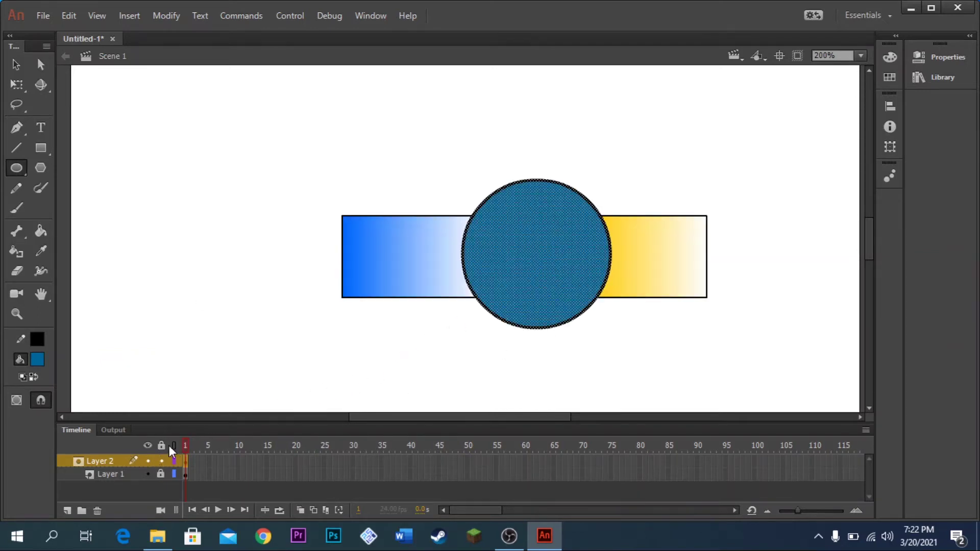
{"action": "left_click", "coordinate": [20, 68]}
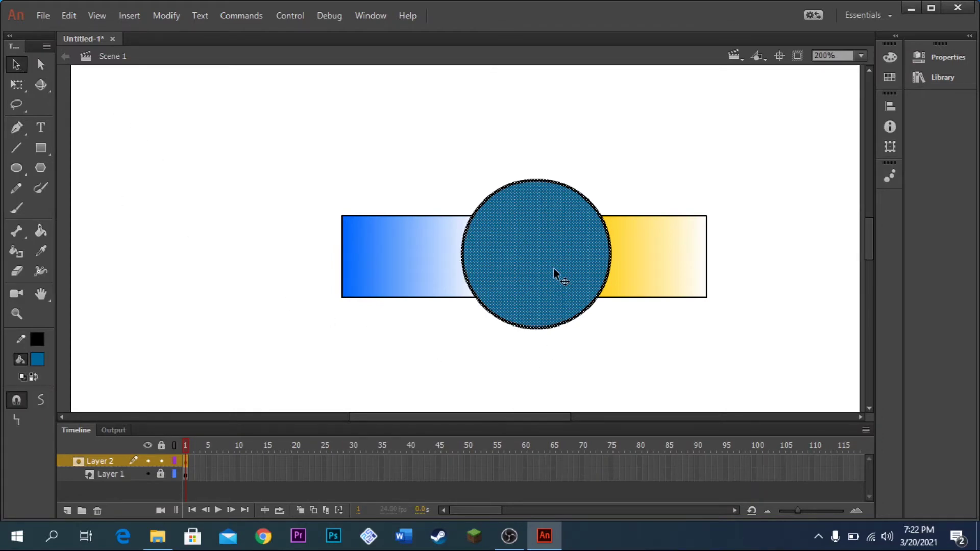
{"action": "left_click_drag", "start_coordinate": [554, 269], "coordinate": [383, 269]}
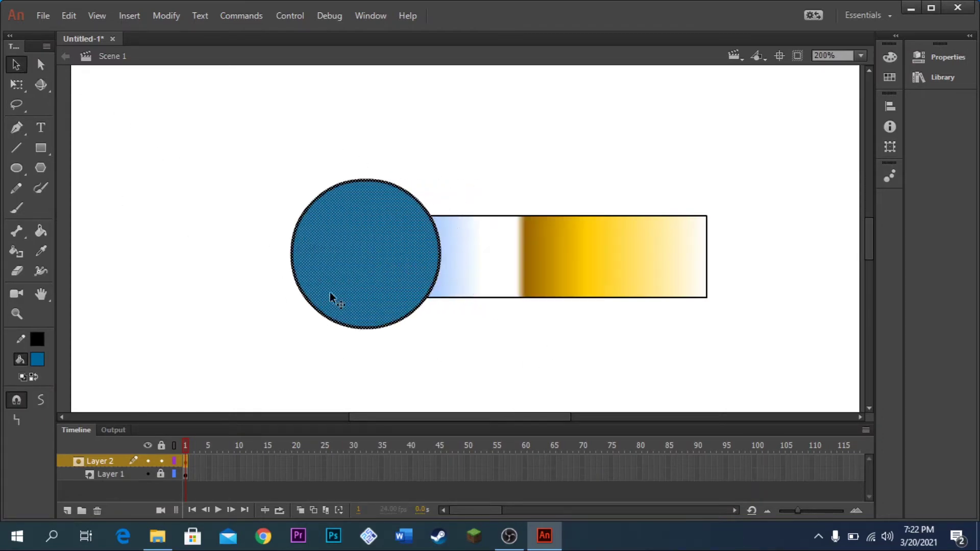
{"action": "left_click", "coordinate": [162, 460]}
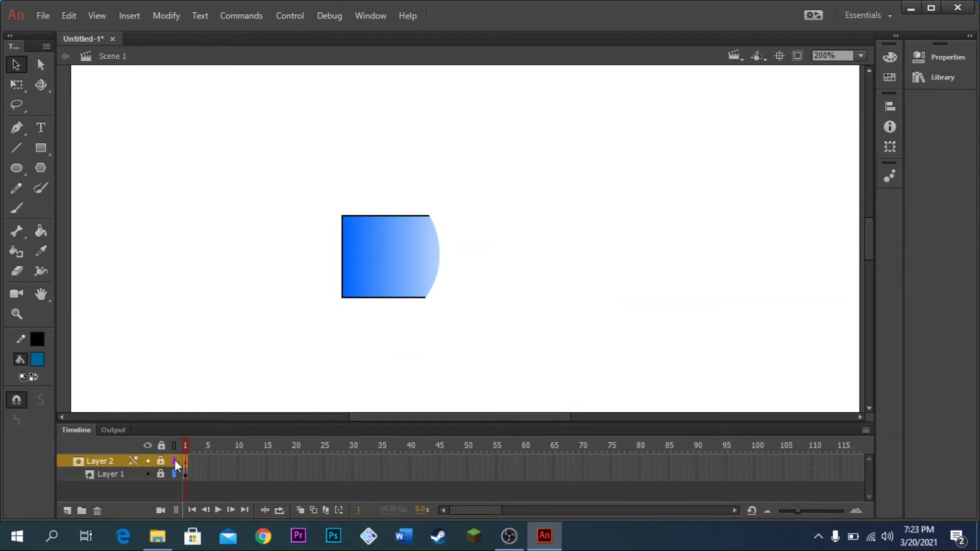
Move the circle left of the bar and give Layer 2 a classic tween to frame 40
{"action": "left_click", "coordinate": [162, 462]}
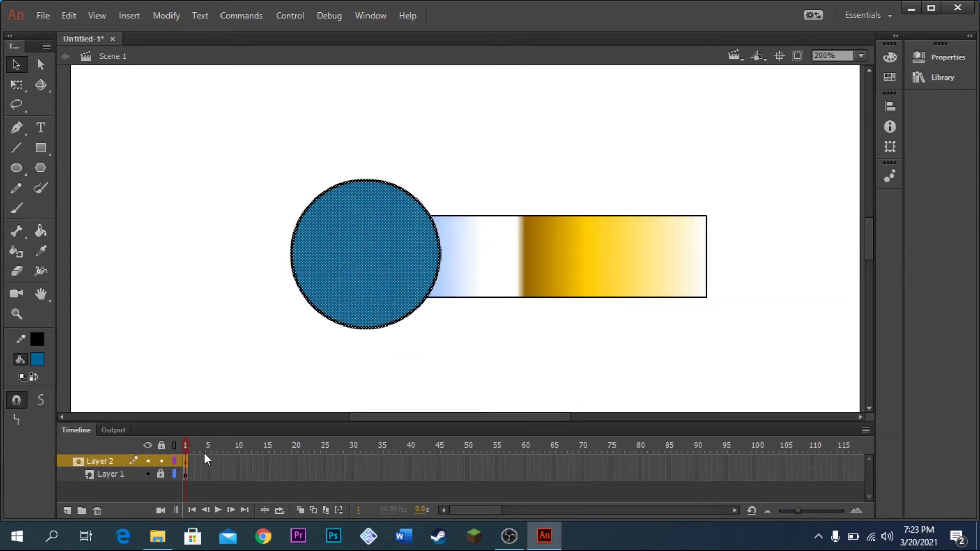
{"action": "left_click_drag", "start_coordinate": [382, 273], "coordinate": [264, 273]}
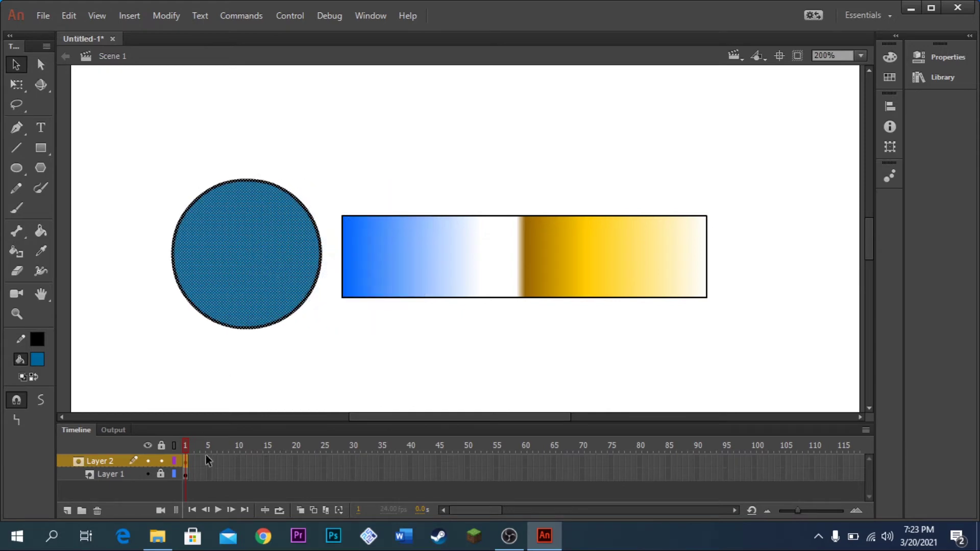
{"action": "left_click", "coordinate": [410, 462]}
{"action": "key", "text": "F5"}
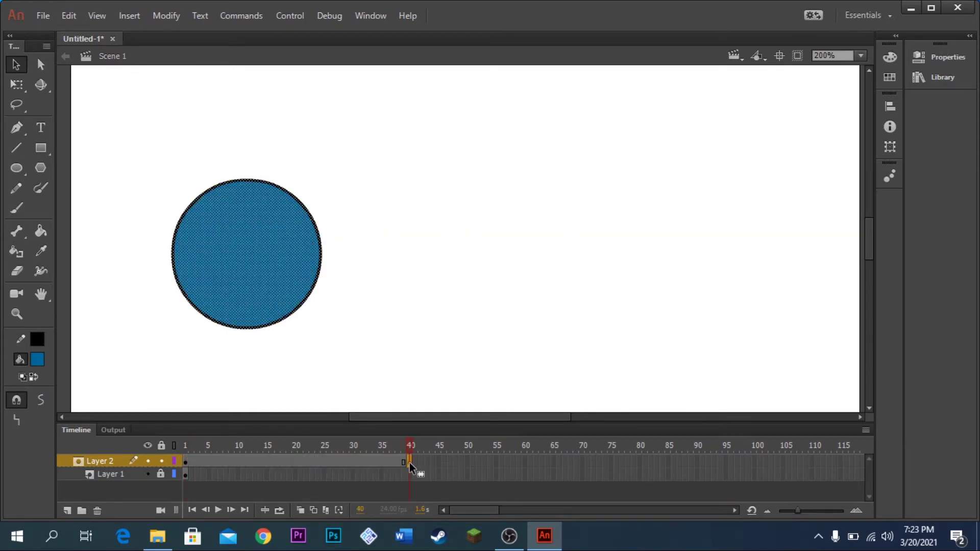
{"action": "right_click", "coordinate": [388, 463]}
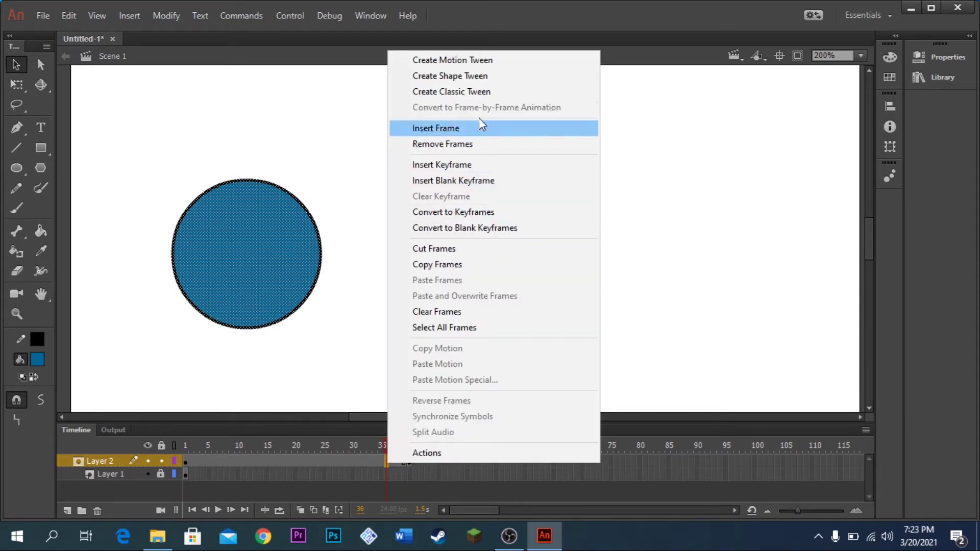
{"action": "left_click", "coordinate": [479, 92]}
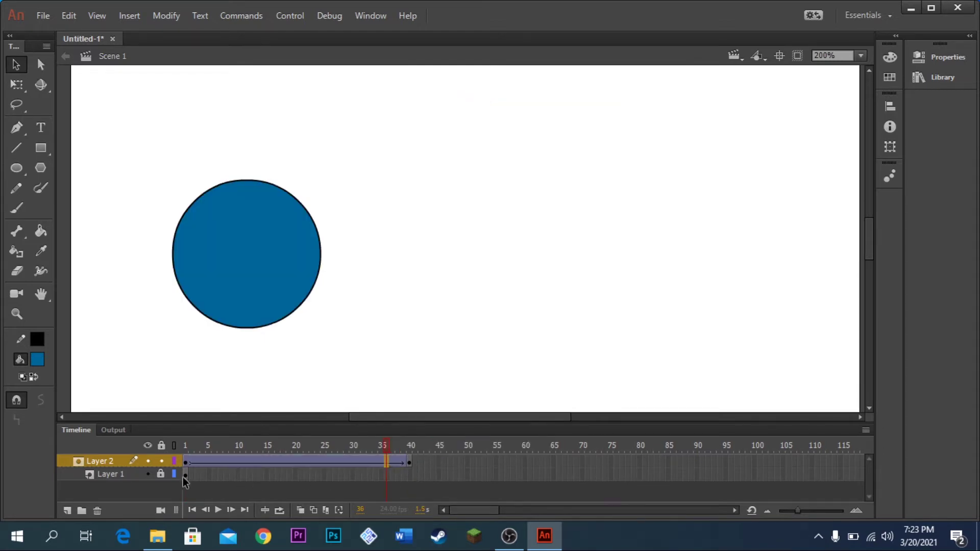
Extend Layer 1 to frame 40 and place the circle right of the bar at frame 40
{"action": "left_click", "coordinate": [119, 473]}
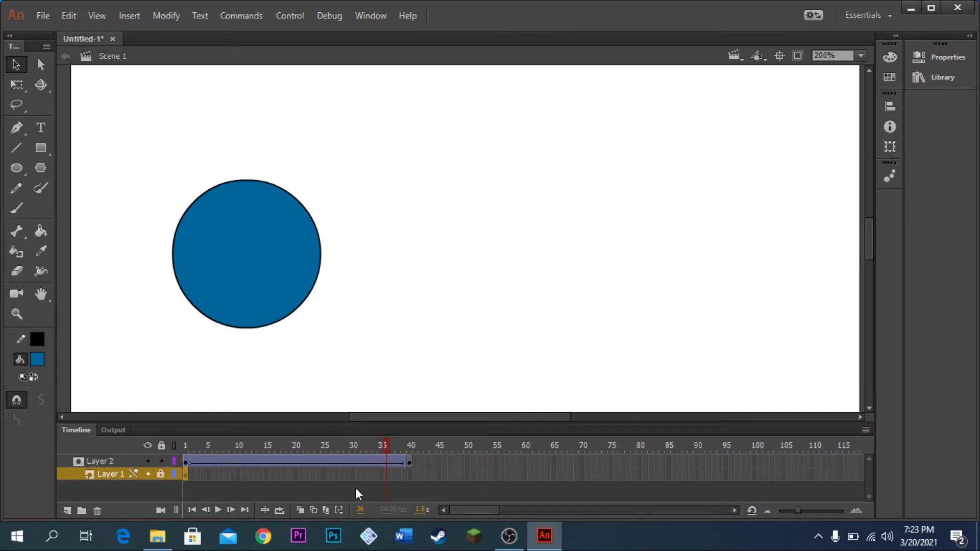
{"action": "left_click", "coordinate": [409, 474]}
{"action": "key", "text": "F5"}
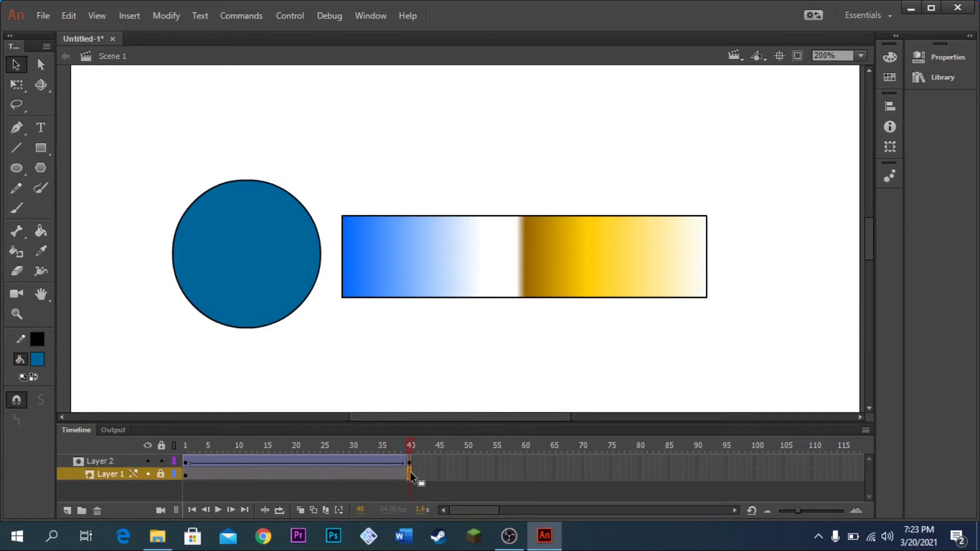
{"action": "left_click", "coordinate": [408, 464]}
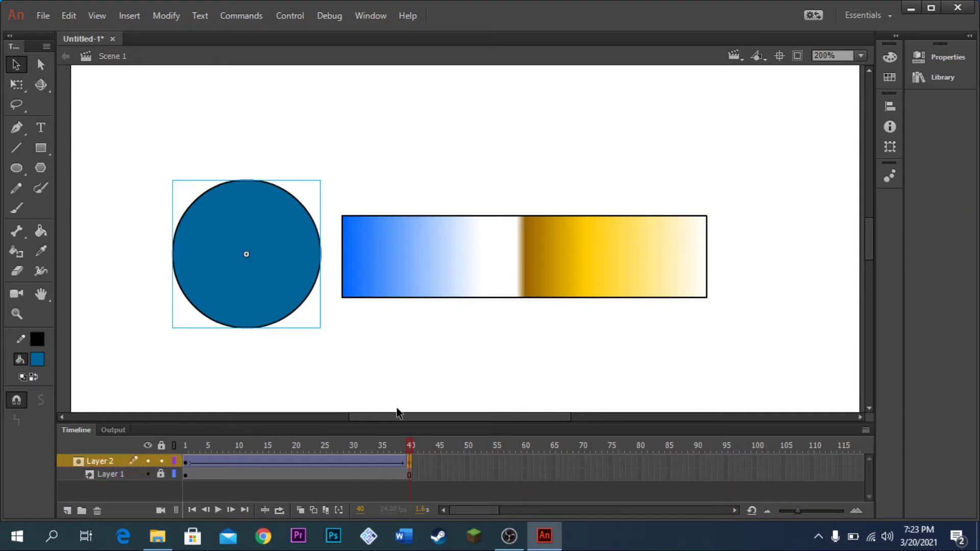
{"action": "left_click_drag", "start_coordinate": [277, 290], "coordinate": [820, 290]}
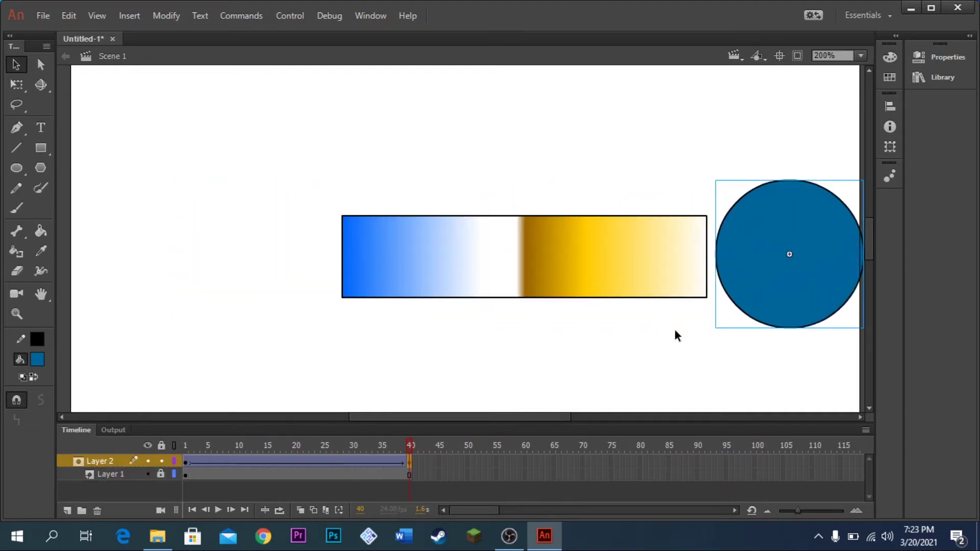
{"action": "left_click_drag", "start_coordinate": [407, 445], "coordinate": [180, 444]}
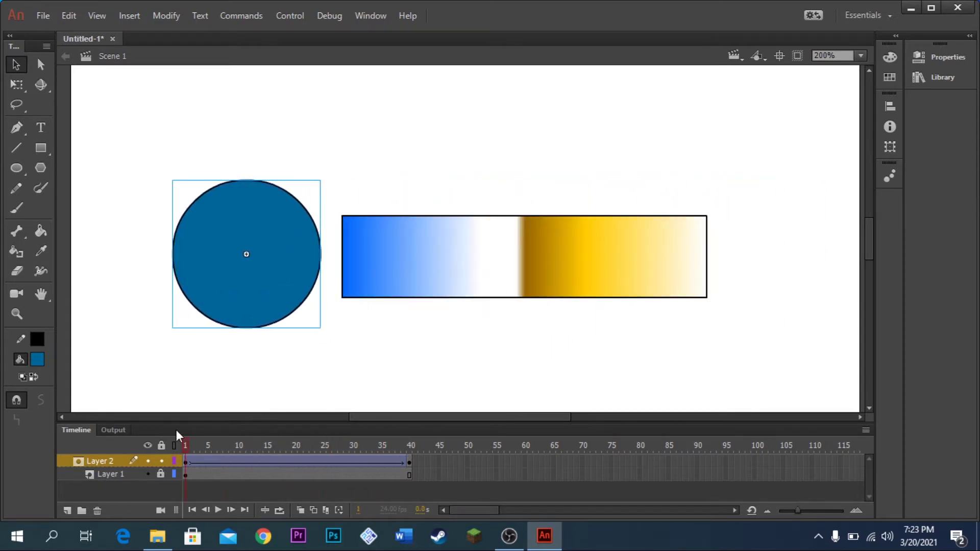
Relock the Layer 2 mask, play a test SWF of the animation, then close it
{"action": "left_click", "coordinate": [161, 461]}
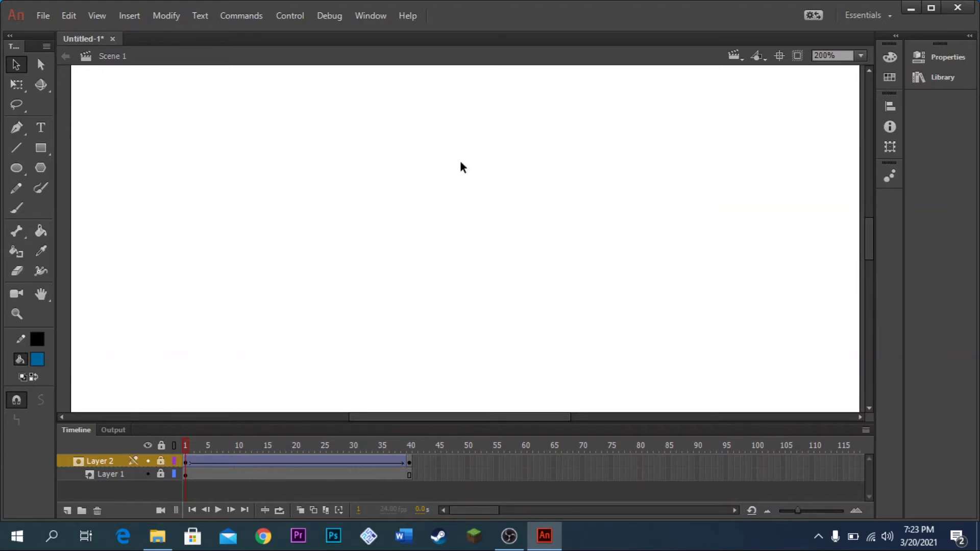
{"action": "left_click", "coordinate": [298, 20]}
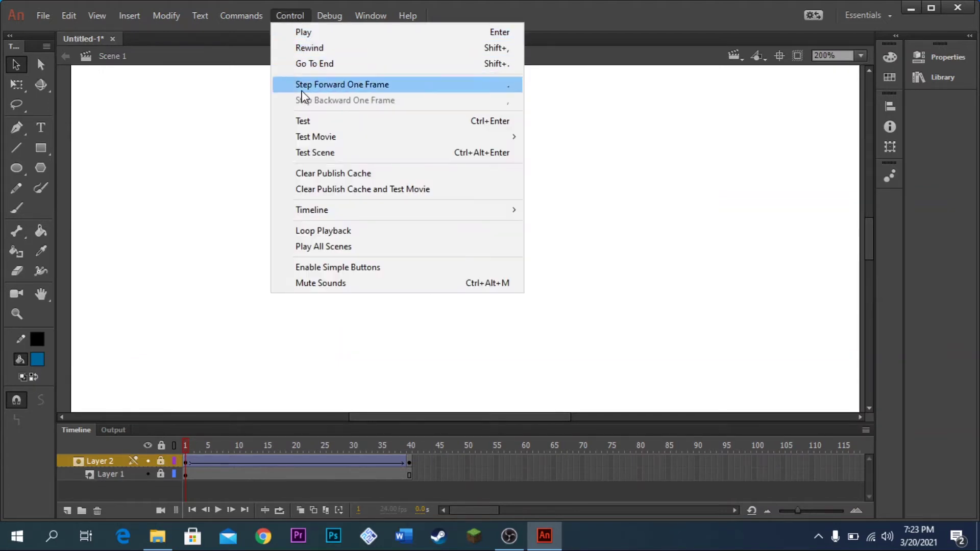
{"action": "left_click", "coordinate": [307, 123]}
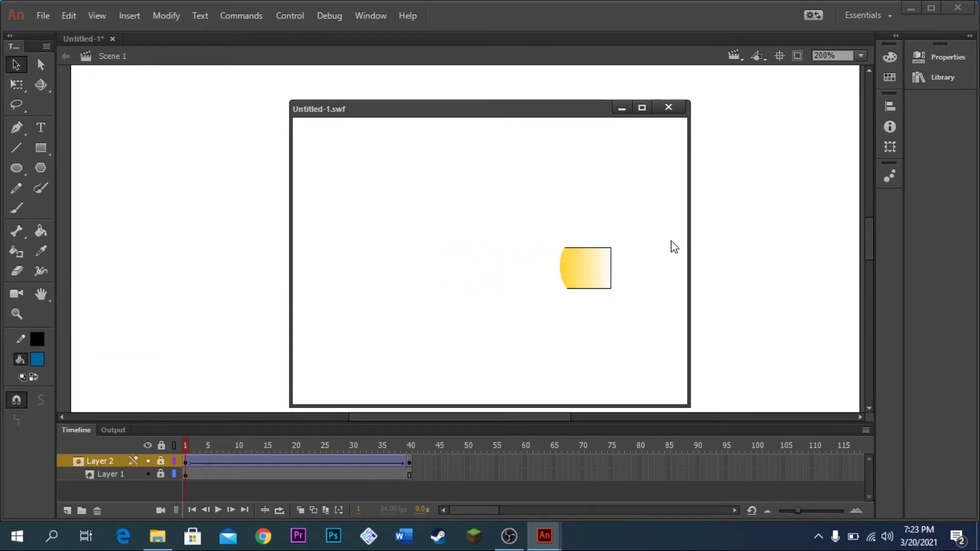
{"action": "left_click", "coordinate": [679, 108]}
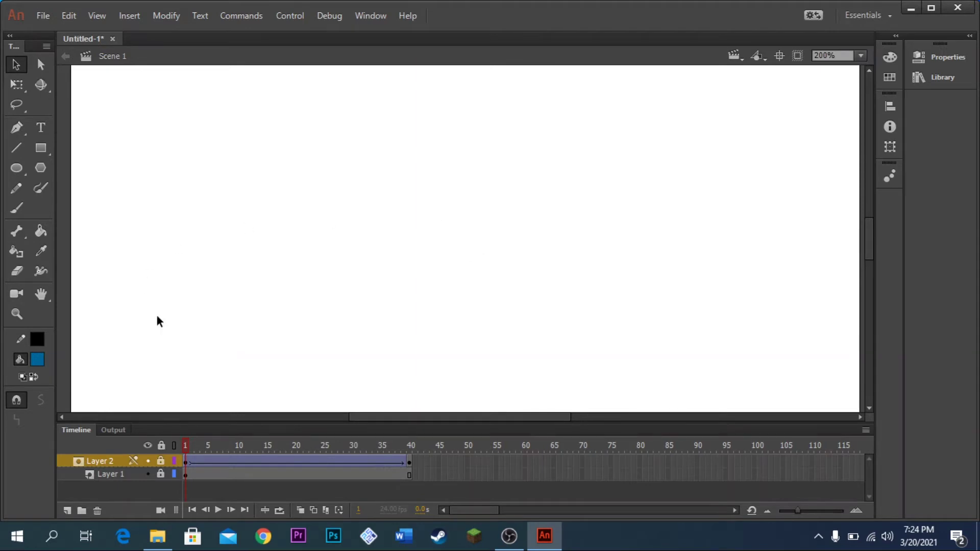
Delete Layer 1 and clear Layer 2's old circle animation down to one blank keyframe
{"action": "left_click", "coordinate": [106, 478]}
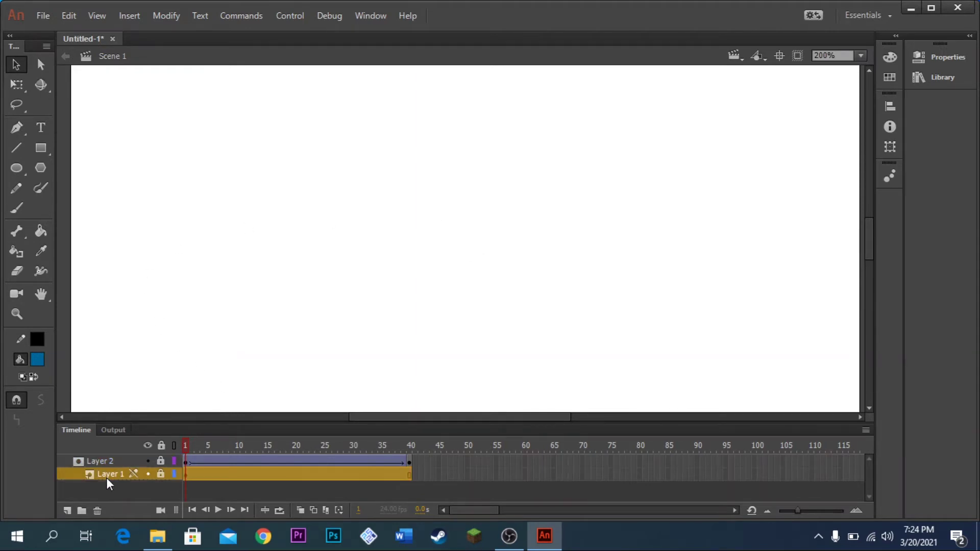
{"action": "left_click", "coordinate": [97, 511]}
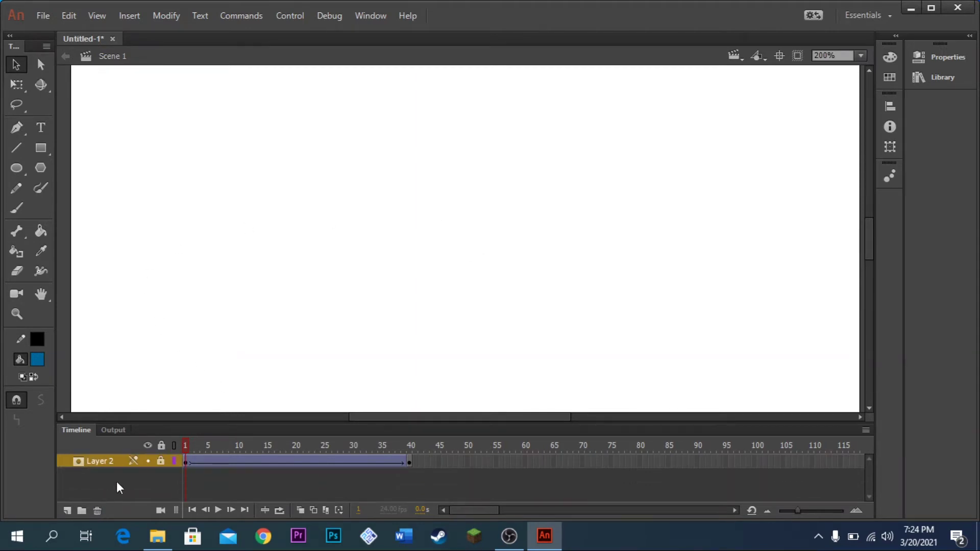
{"action": "left_click", "coordinate": [160, 461]}
{"action": "left_click_drag", "start_coordinate": [446, 461], "coordinate": [182, 461]}
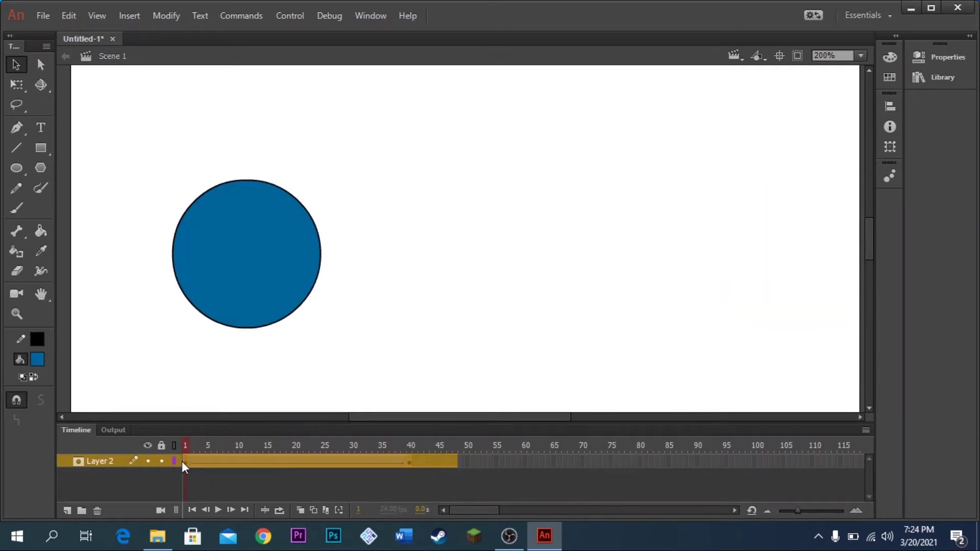
{"action": "right_click", "coordinate": [205, 461]}
{"action": "left_click", "coordinate": [283, 225]}
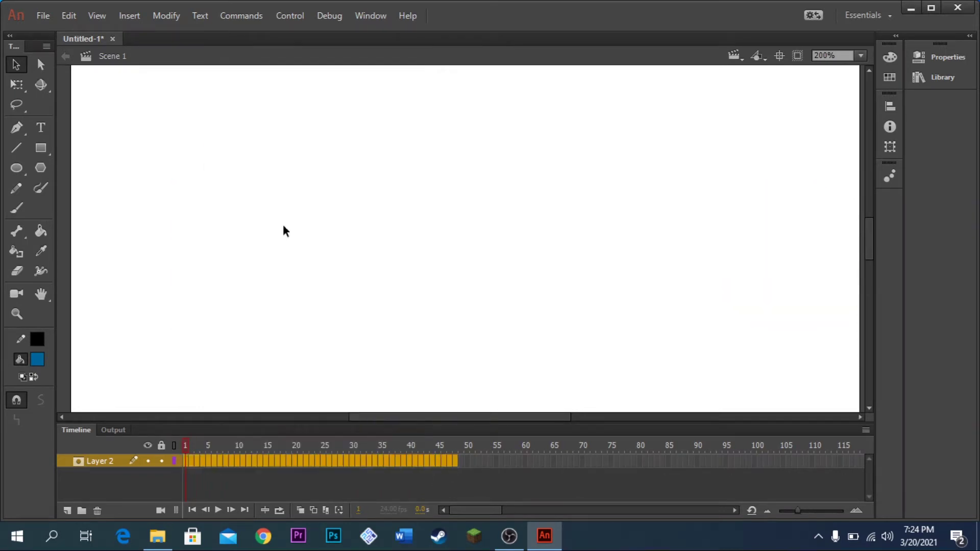
{"action": "left_click", "coordinate": [186, 461]}
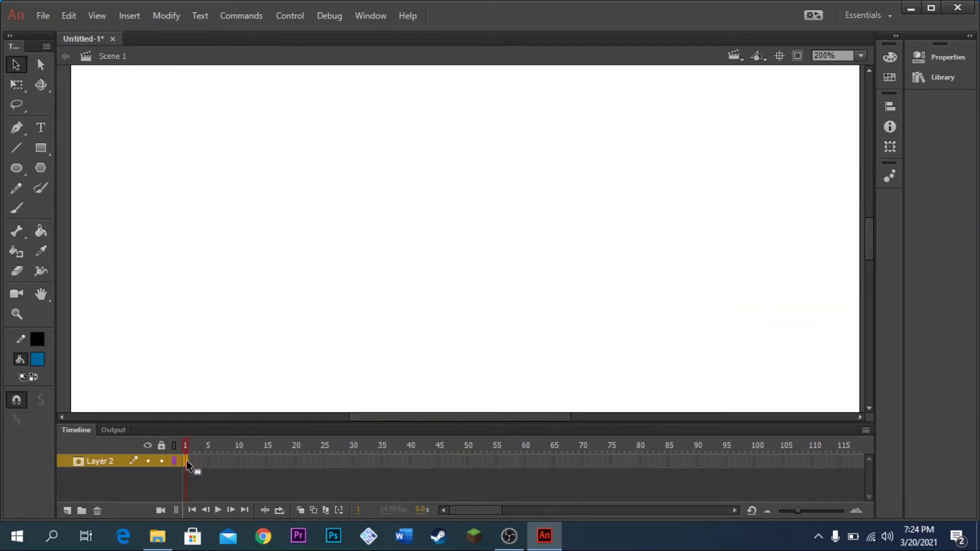
{"action": "left_click", "coordinate": [456, 274]}
Draw a new blue circle near the stage centre
{"action": "left_click", "coordinate": [17, 167]}
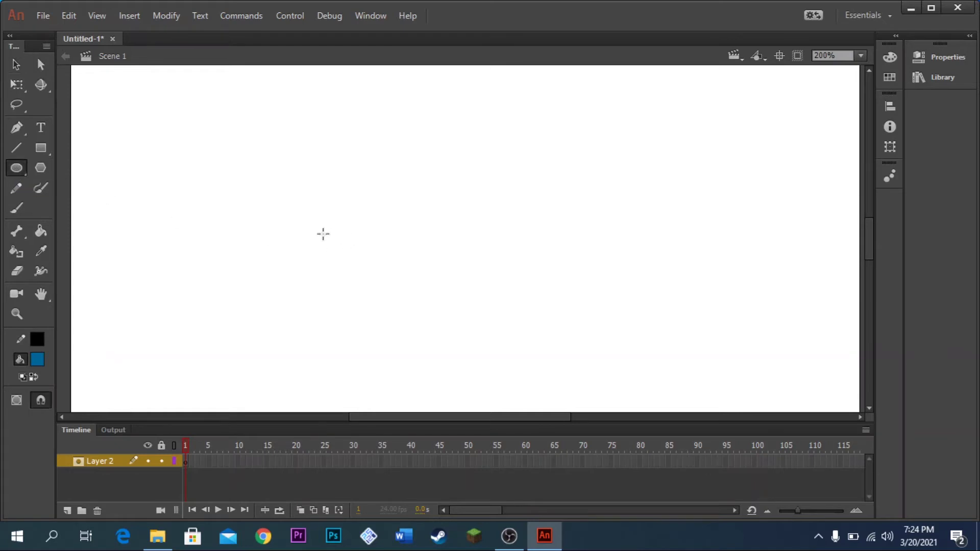
{"action": "left_click_drag", "start_coordinate": [394, 177], "coordinate": [554, 338]}
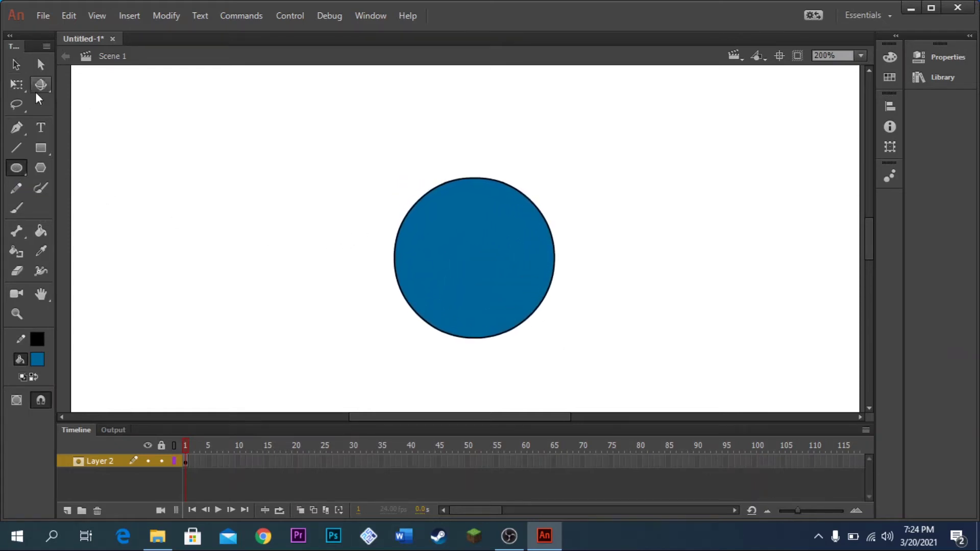
{"action": "left_click", "coordinate": [21, 67]}
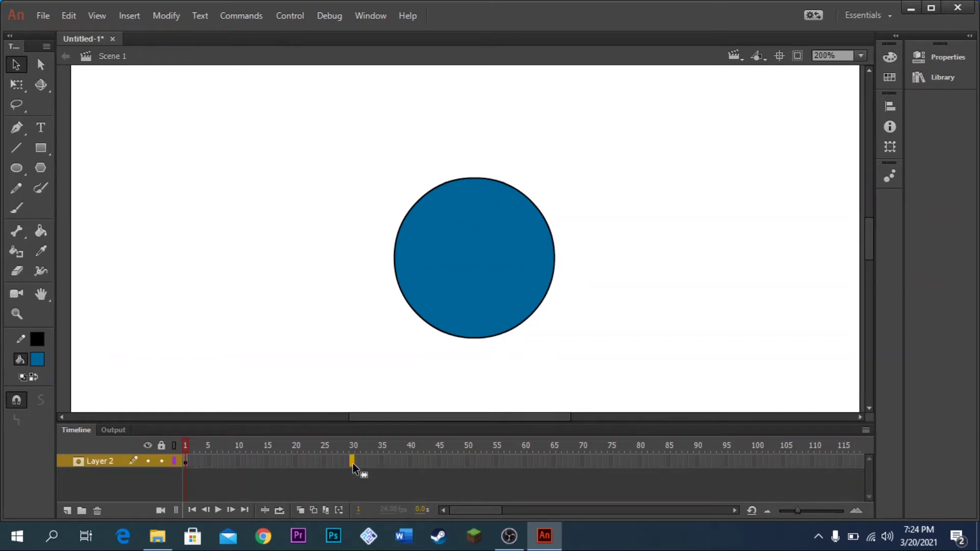
Classic-tween the circle over frames 1–30, raising it at frame 30
{"action": "key", "text": "F5"}
{"action": "right_click", "coordinate": [302, 461]}
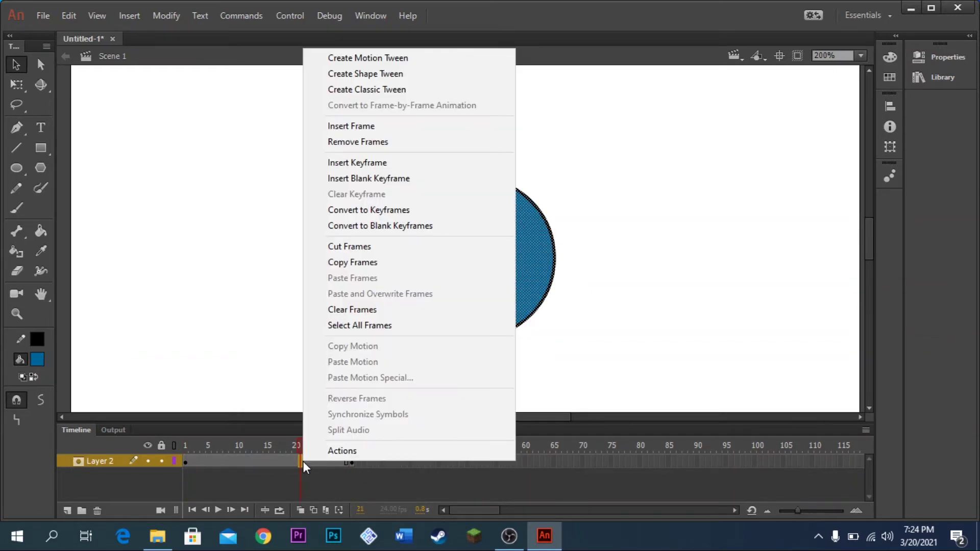
{"action": "left_click", "coordinate": [424, 90]}
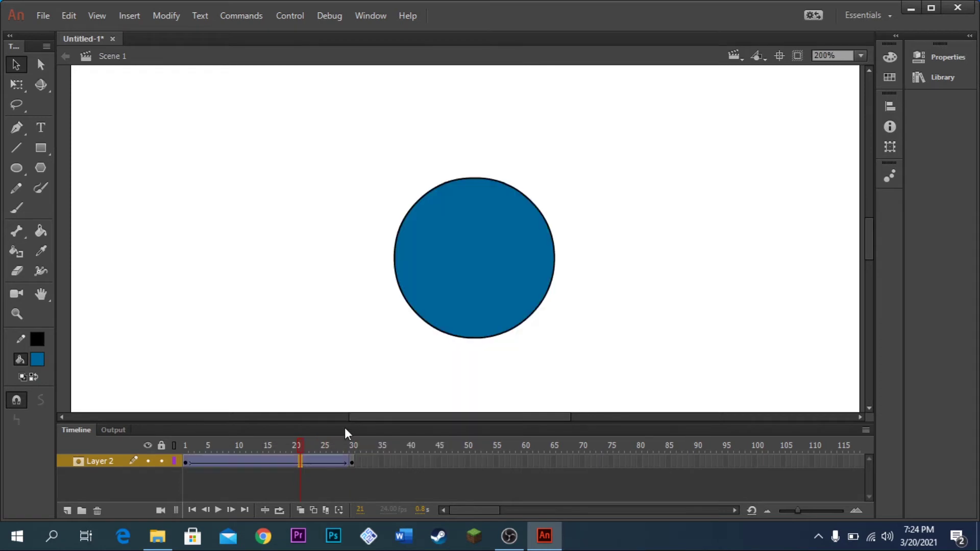
{"action": "left_click", "coordinate": [352, 463]}
{"action": "left_click_drag", "start_coordinate": [480, 296], "coordinate": [479, 192]}
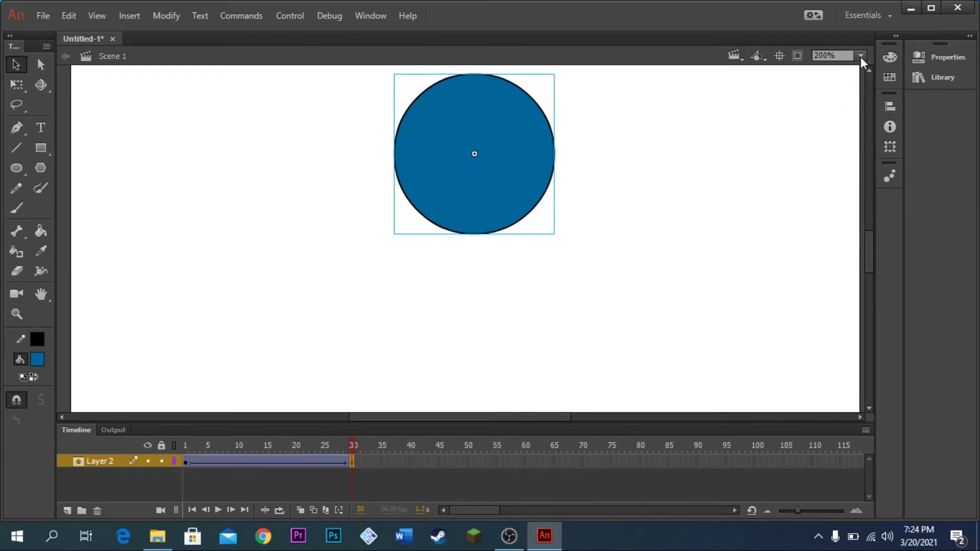
Zoom the stage to 100% and place the circle at the upper left for frame 30
{"action": "left_click", "coordinate": [860, 56]}
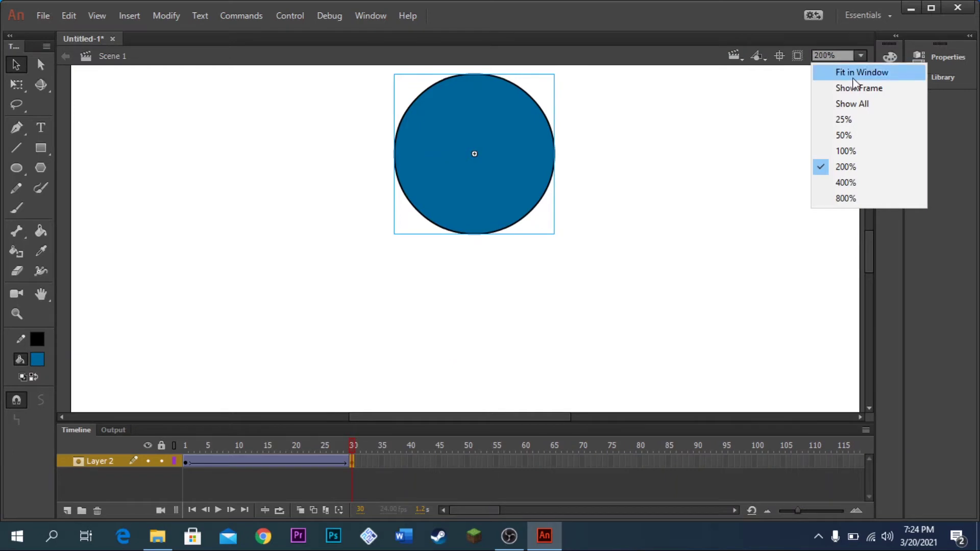
{"action": "left_click", "coordinate": [850, 154]}
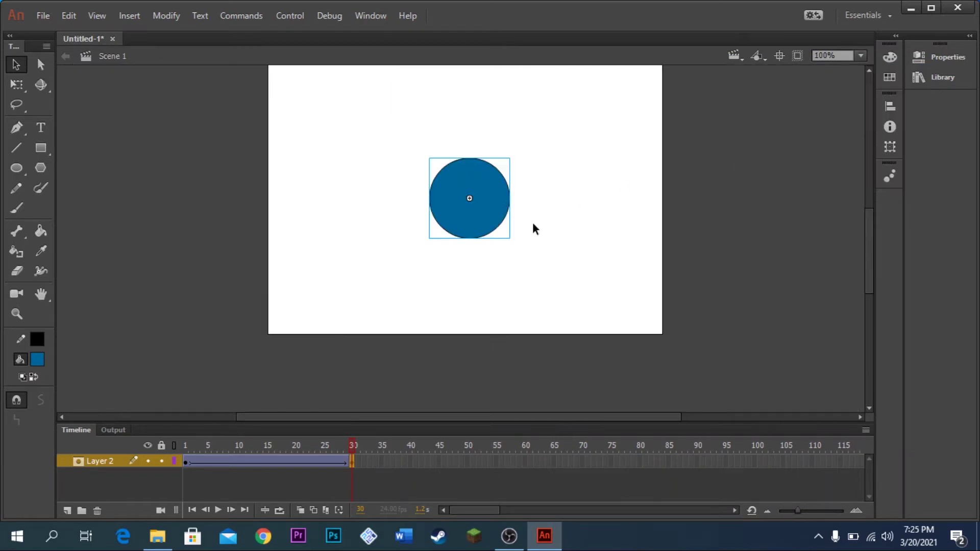
{"action": "left_click_drag", "start_coordinate": [486, 230], "coordinate": [410, 161]}
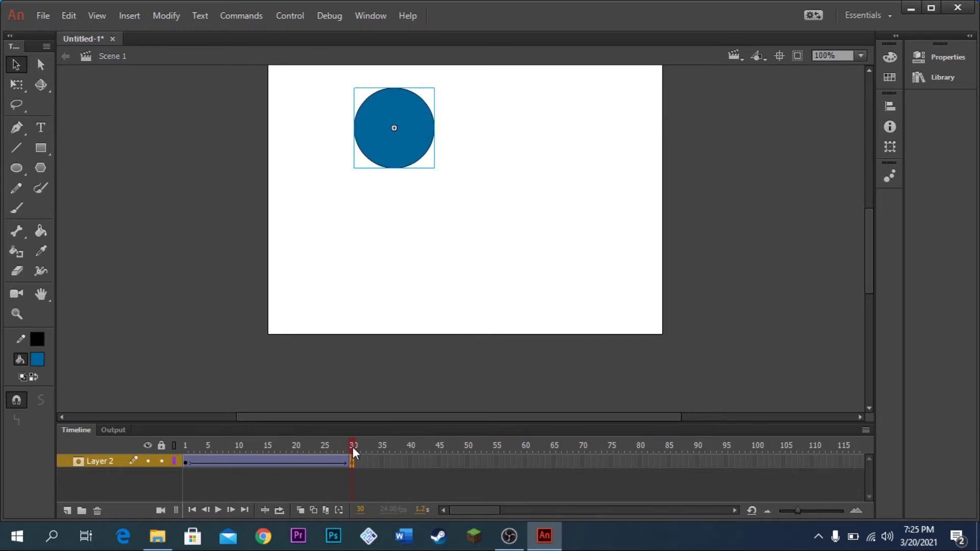
{"action": "mouse_move", "coordinate": [353, 446]}
{"action": "left_mouse_down"}
{"action": "mouse_move", "coordinate": [187, 442]}
{"action": "mouse_move", "coordinate": [354, 448]}
{"action": "left_mouse_up"}
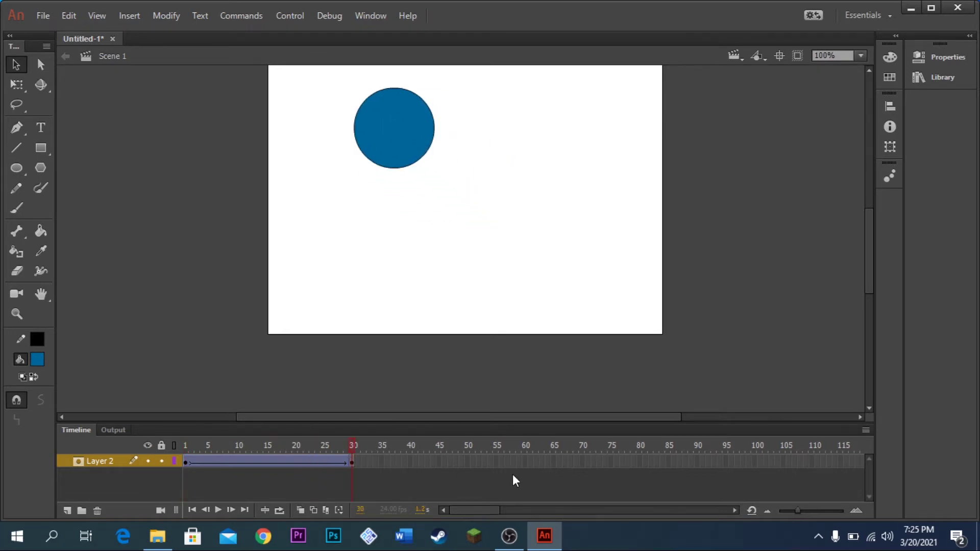
Add a classic tween from frame 30 to 60, moving the circle to the lower right
{"action": "left_click", "coordinate": [504, 460]}
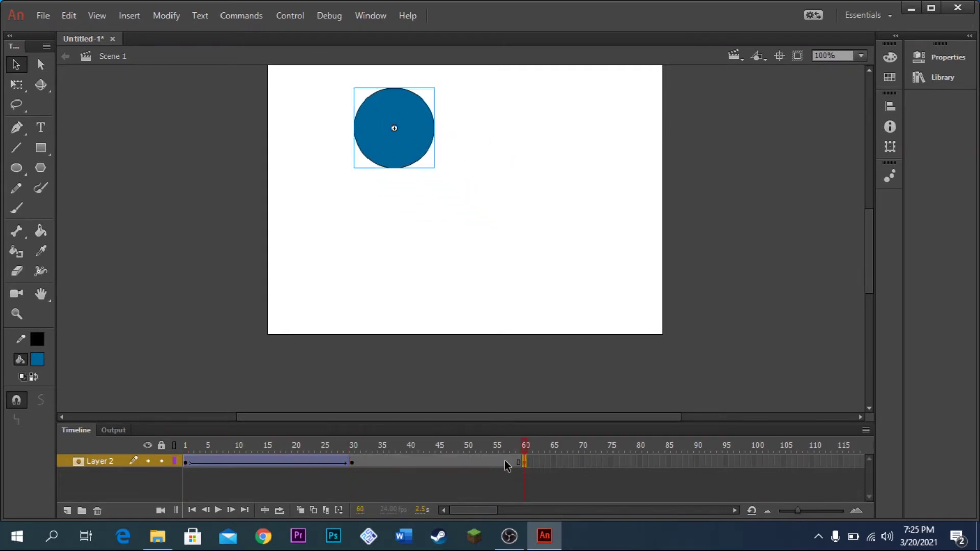
{"action": "right_click", "coordinate": [500, 461]}
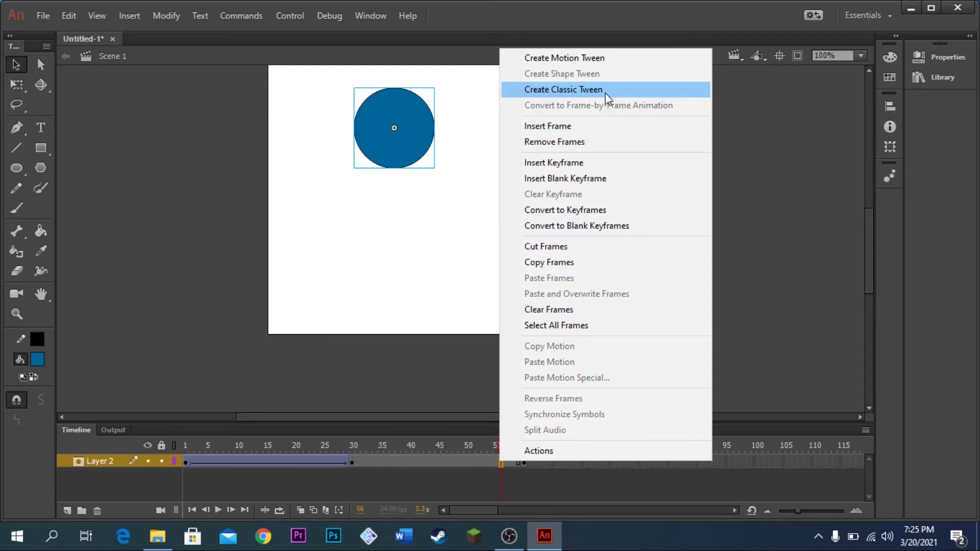
{"action": "left_click", "coordinate": [604, 91]}
{"action": "left_click", "coordinate": [524, 465]}
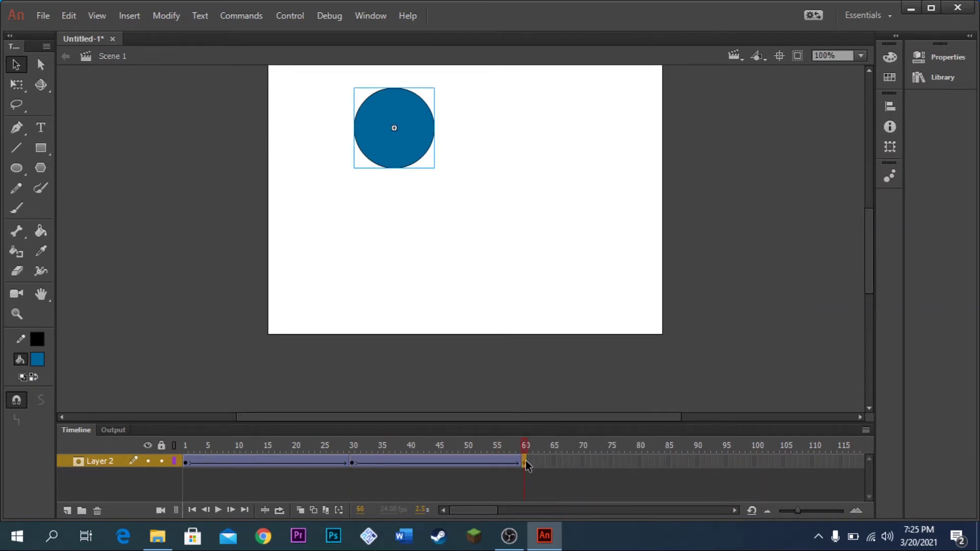
{"action": "mouse_move", "coordinate": [433, 139]}
{"action": "left_mouse_down"}
{"action": "mouse_move", "coordinate": [629, 284]}
{"action": "mouse_move", "coordinate": [624, 278]}
{"action": "left_mouse_up"}
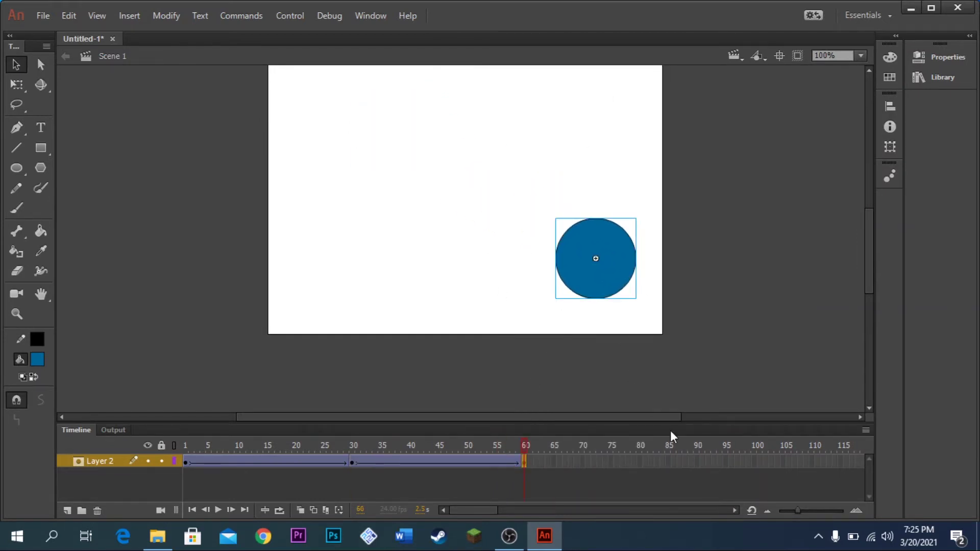
Add a frame 90 keyframe with a classic tween from 60, moving the circle lower left
{"action": "left_click", "coordinate": [696, 462]}
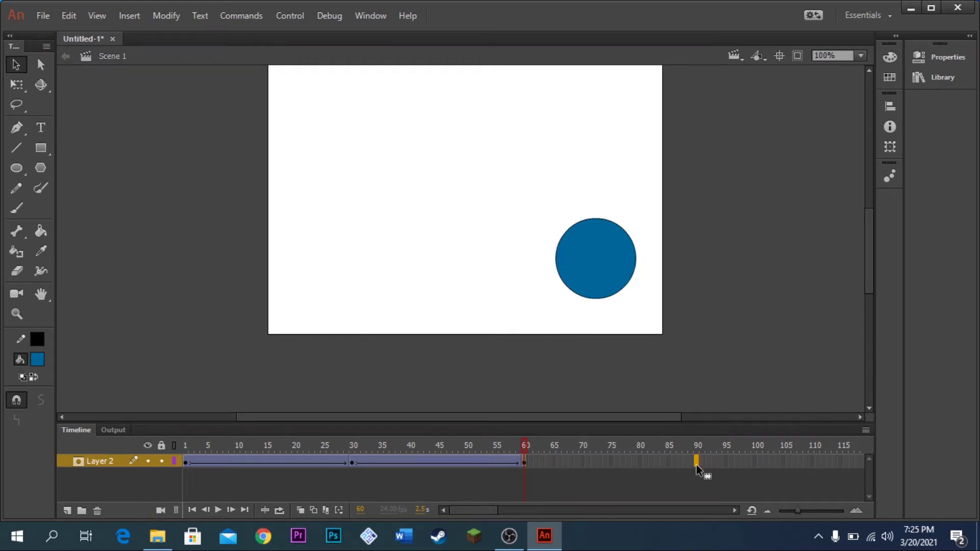
{"action": "key", "text": "F6"}
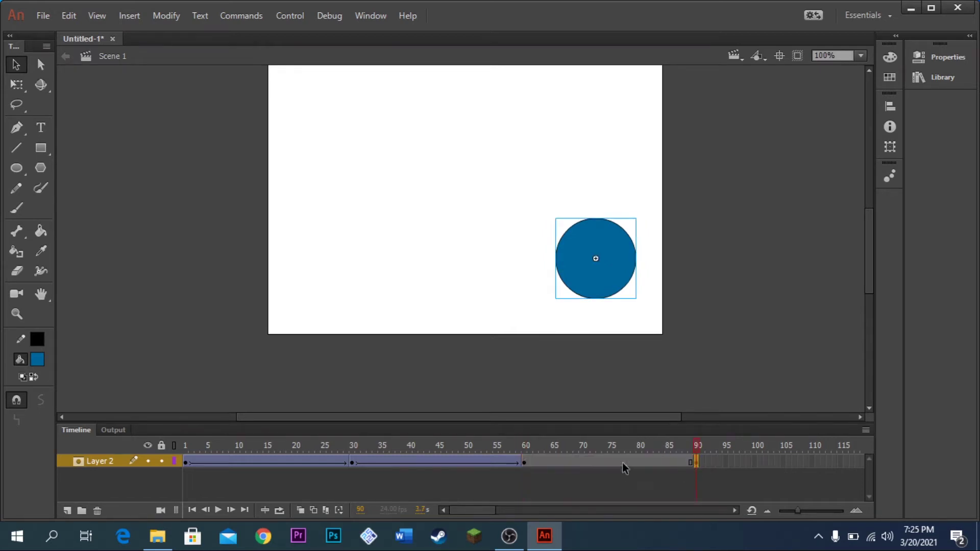
{"action": "right_click", "coordinate": [629, 462]}
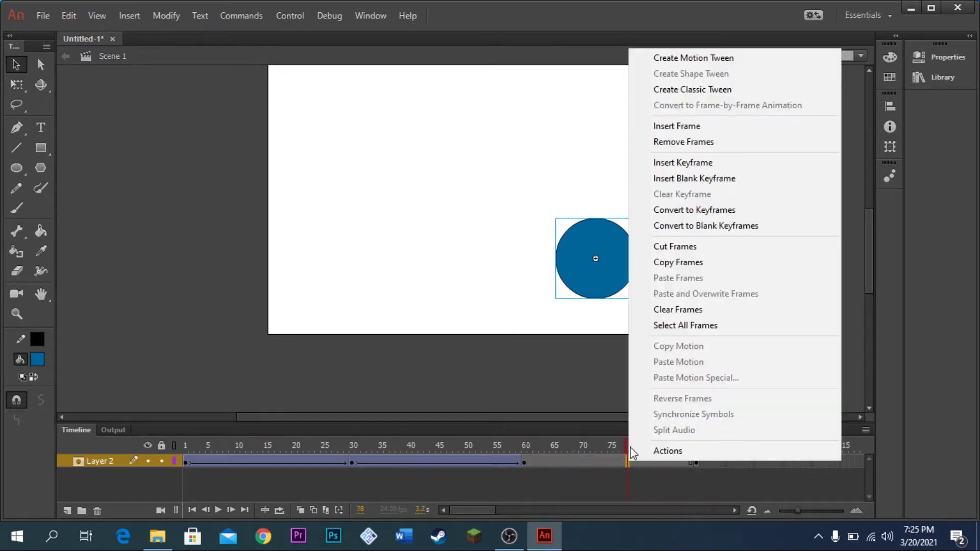
{"action": "left_click", "coordinate": [700, 90]}
{"action": "left_click", "coordinate": [695, 463]}
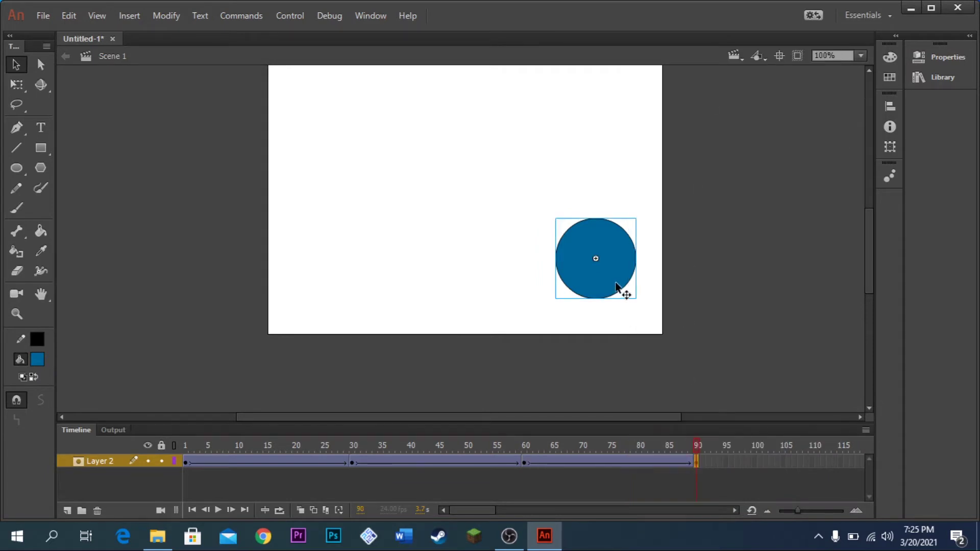
{"action": "left_click_drag", "start_coordinate": [623, 291], "coordinate": [419, 291]}
{"action": "mouse_move", "coordinate": [696, 443]}
{"action": "left_mouse_down"}
{"action": "mouse_move", "coordinate": [185, 442]}
{"action": "mouse_move", "coordinate": [696, 444]}
{"action": "left_mouse_up"}
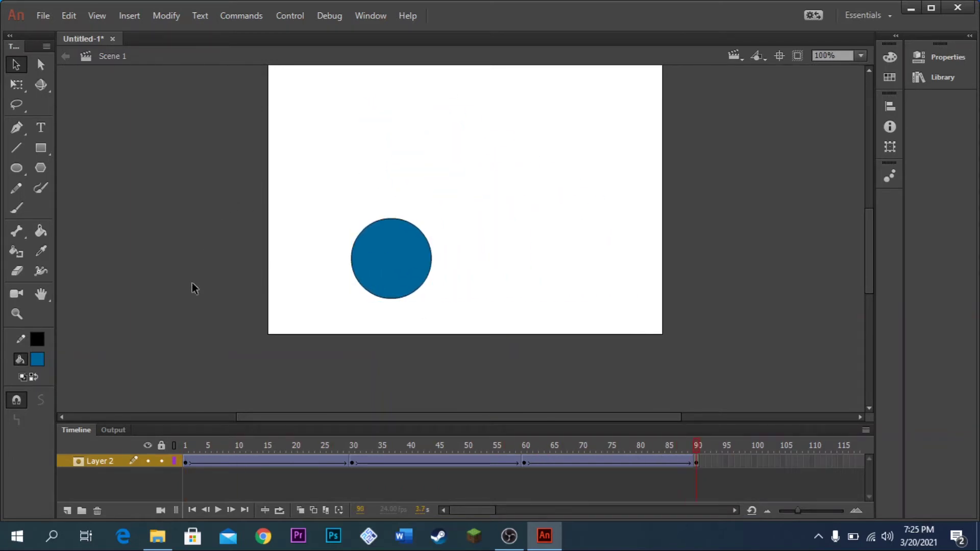
Add Layer 3, drag it beneath Layer 2, and select its frame 1
{"action": "left_click", "coordinate": [66, 510]}
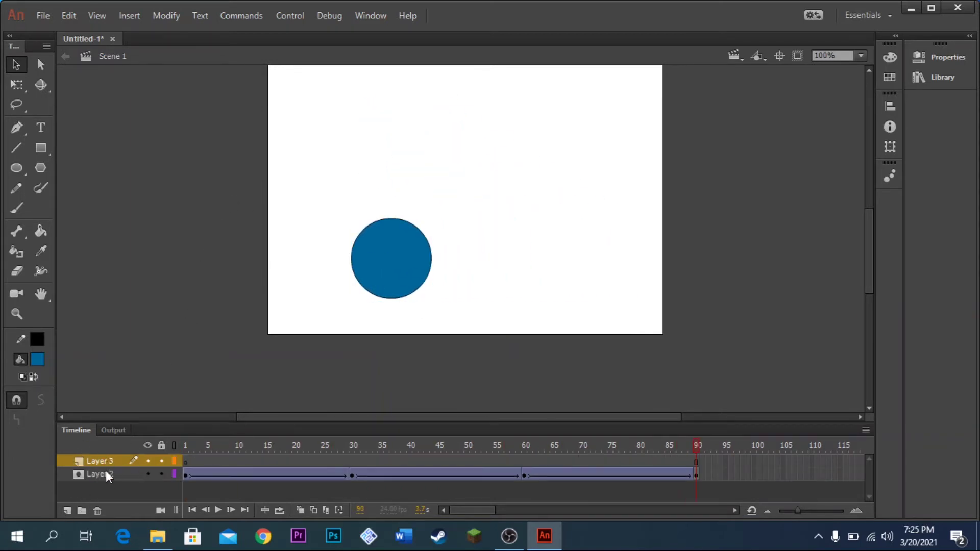
{"action": "left_click_drag", "start_coordinate": [96, 465], "coordinate": [97, 490]}
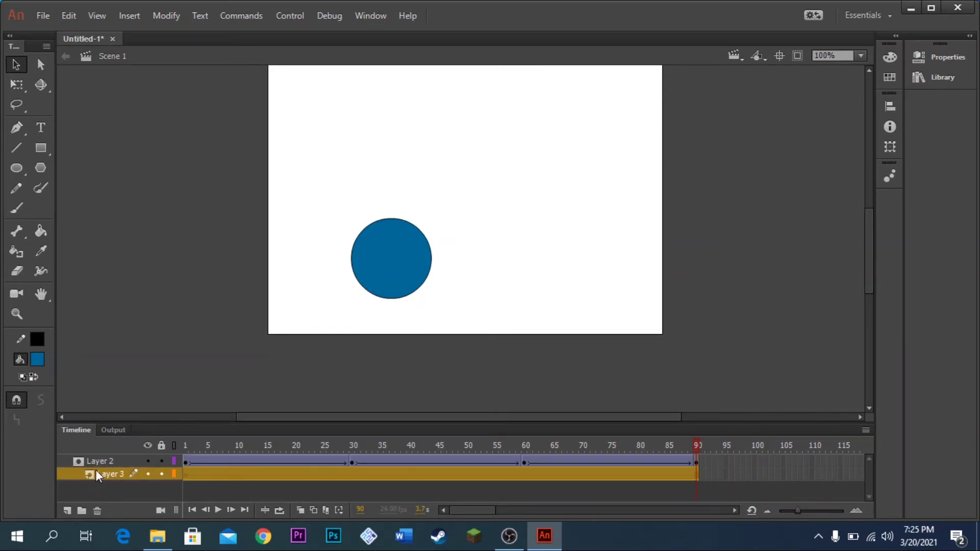
{"action": "left_click", "coordinate": [185, 475]}
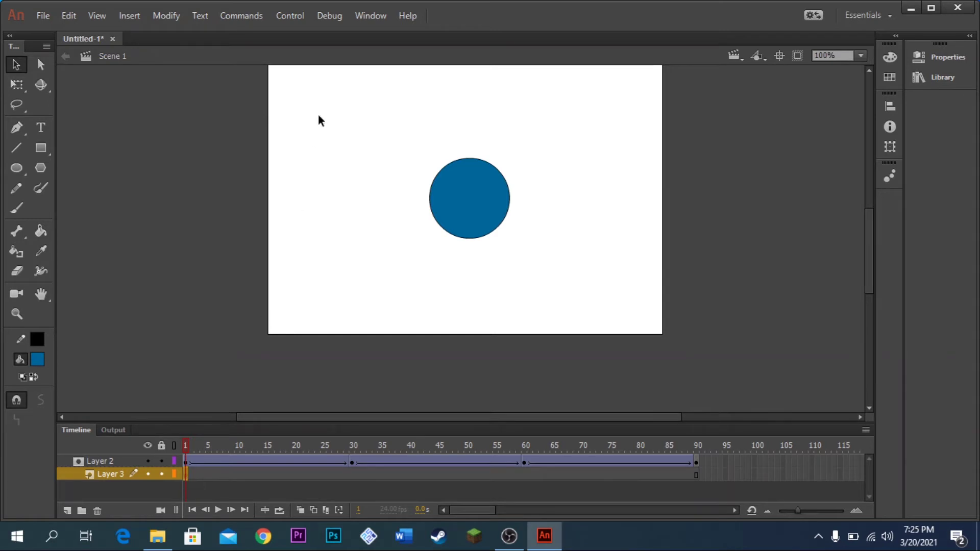
Import the gambar-bunga image from Data (D:) onto the stage on Layer 3
{"action": "left_click", "coordinate": [41, 17]}
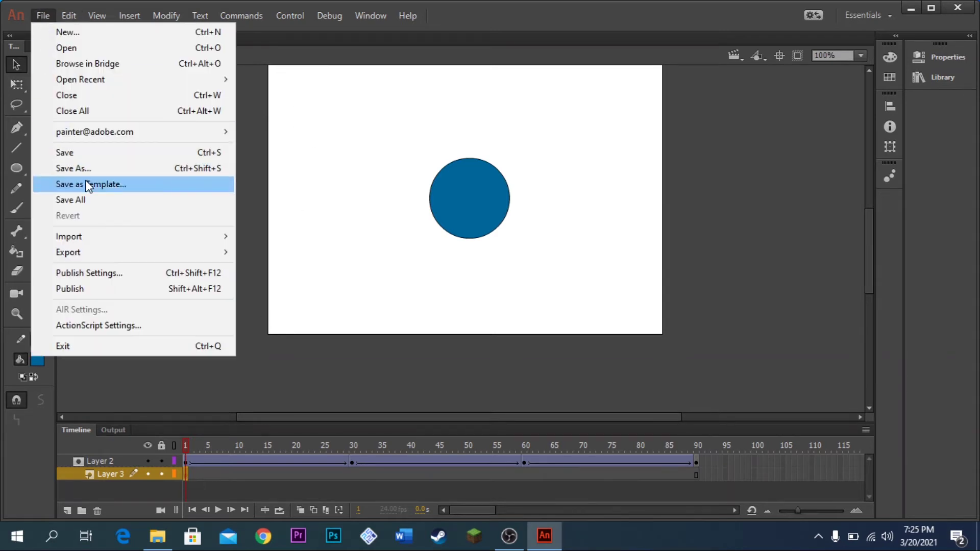
{"action": "mouse_move", "coordinate": [69, 237]}
{"action": "left_click", "coordinate": [280, 237]}
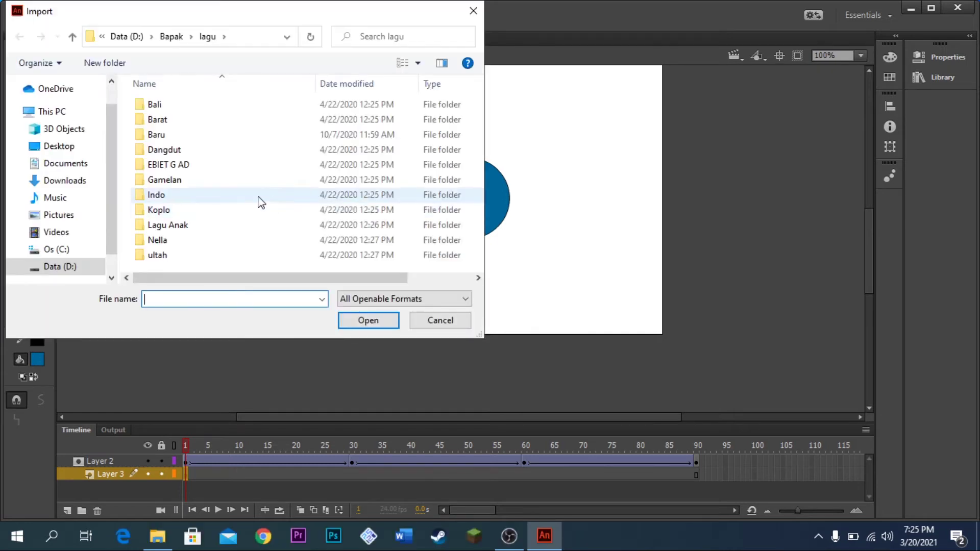
{"action": "left_click", "coordinate": [84, 269]}
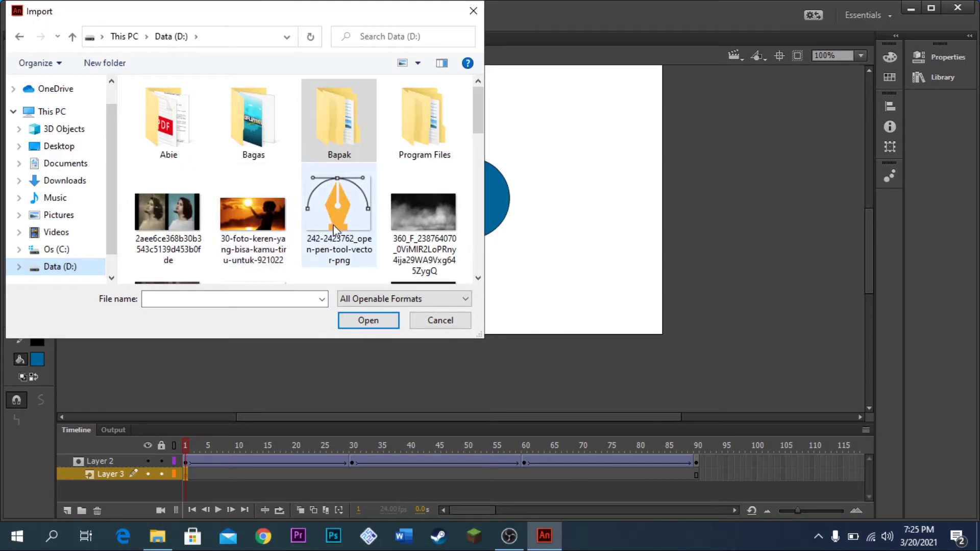
{"action": "scroll", "coordinate": [336, 226], "scroll_direction": "down", "scroll_amount": 5}
{"action": "left_click", "coordinate": [326, 142]}
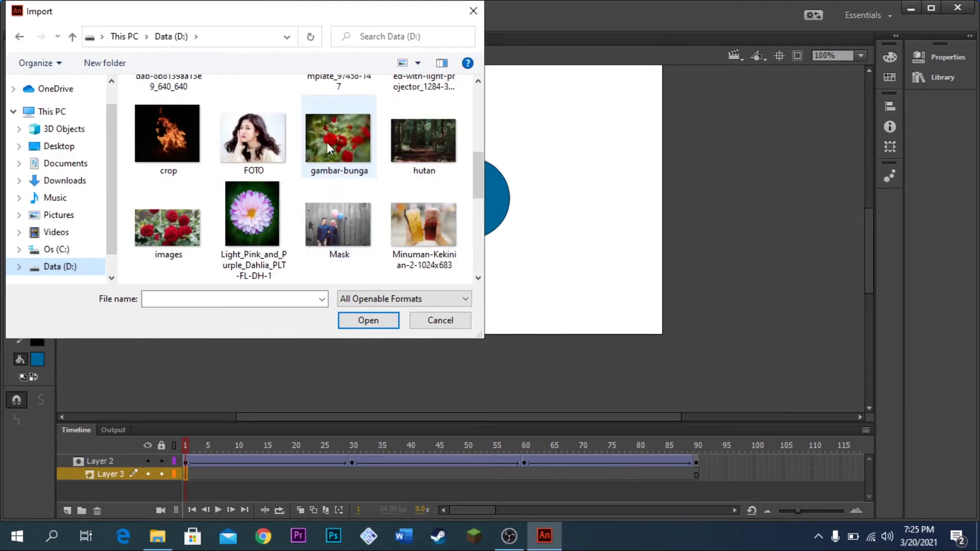
{"action": "left_click", "coordinate": [373, 324]}
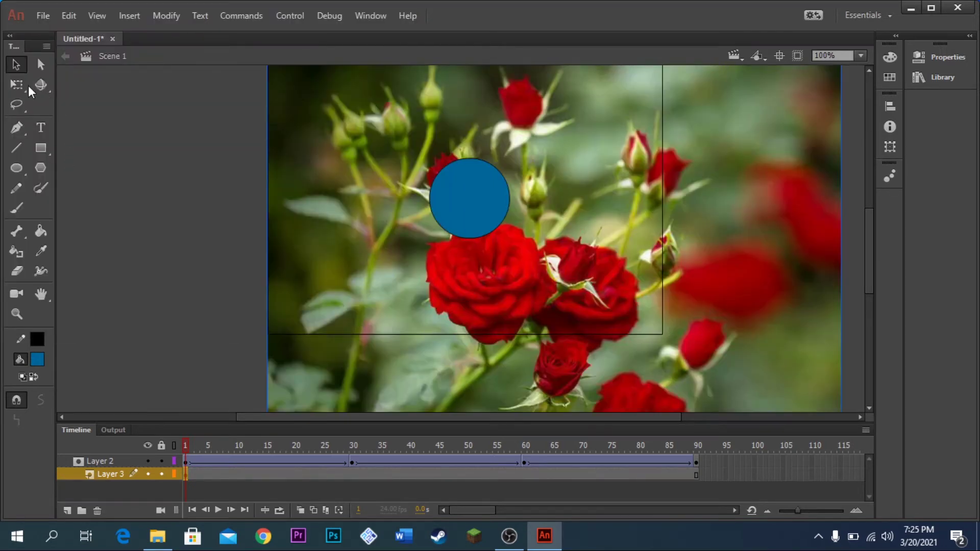
Shrink the Layer 3 rose photo with Free Transform to cover the stage, then scrub the circle tween
{"action": "left_click_drag", "start_coordinate": [630, 222], "coordinate": [515, 292]}
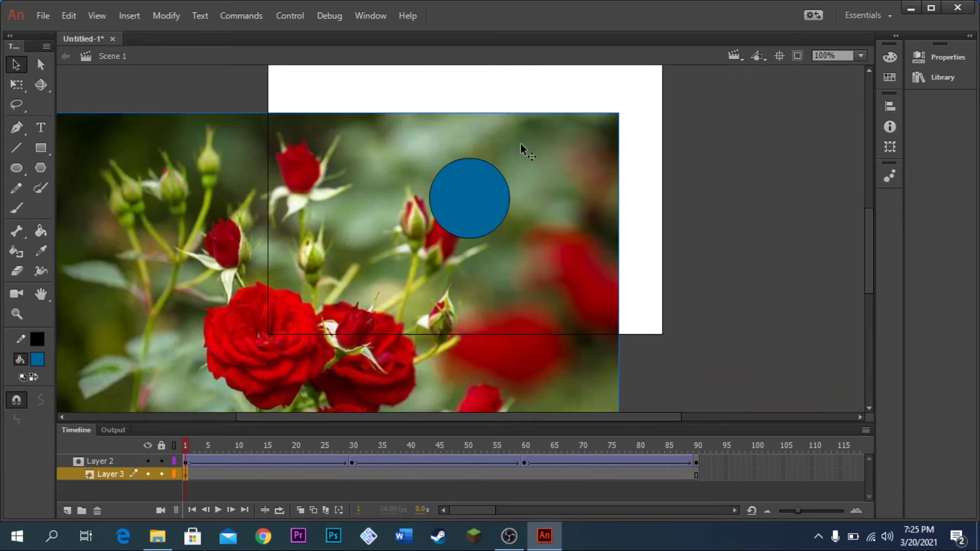
{"action": "left_click", "coordinate": [16, 85]}
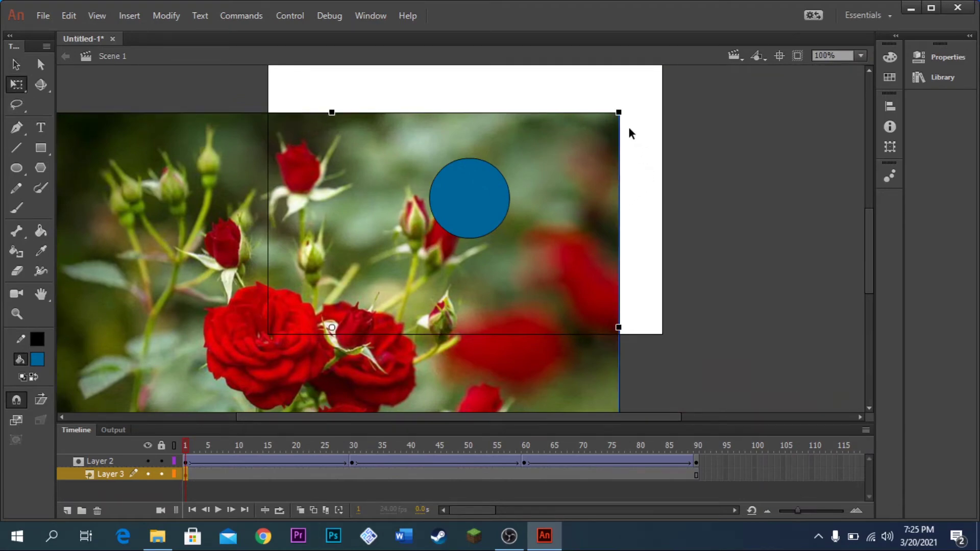
{"action": "left_click_drag", "start_coordinate": [619, 113], "coordinate": [462, 230]}
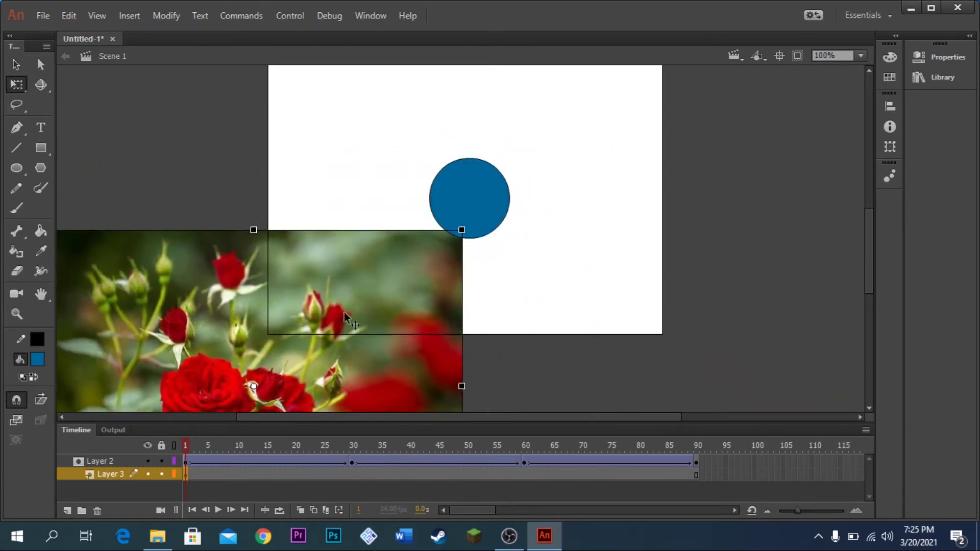
{"action": "left_click_drag", "start_coordinate": [344, 314], "coordinate": [550, 123]}
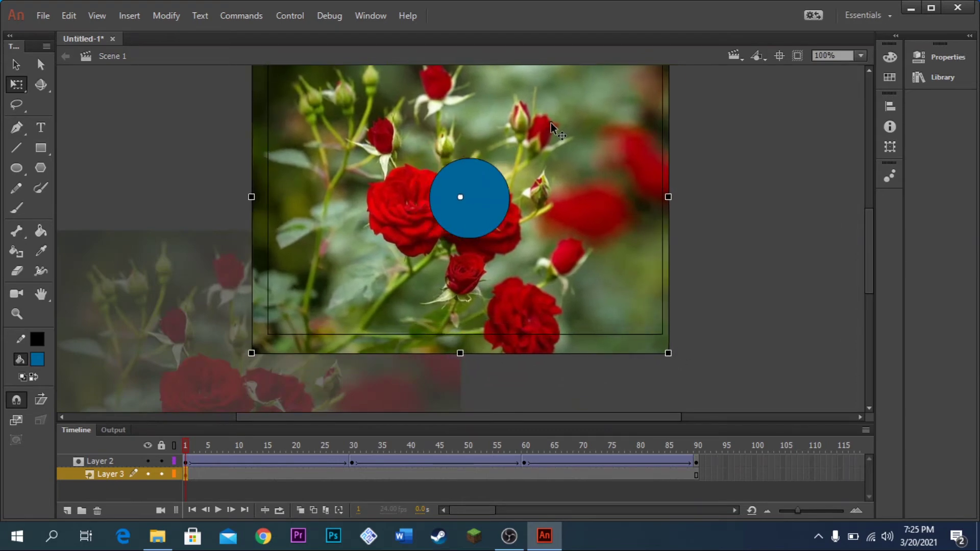
{"action": "left_click", "coordinate": [780, 200]}
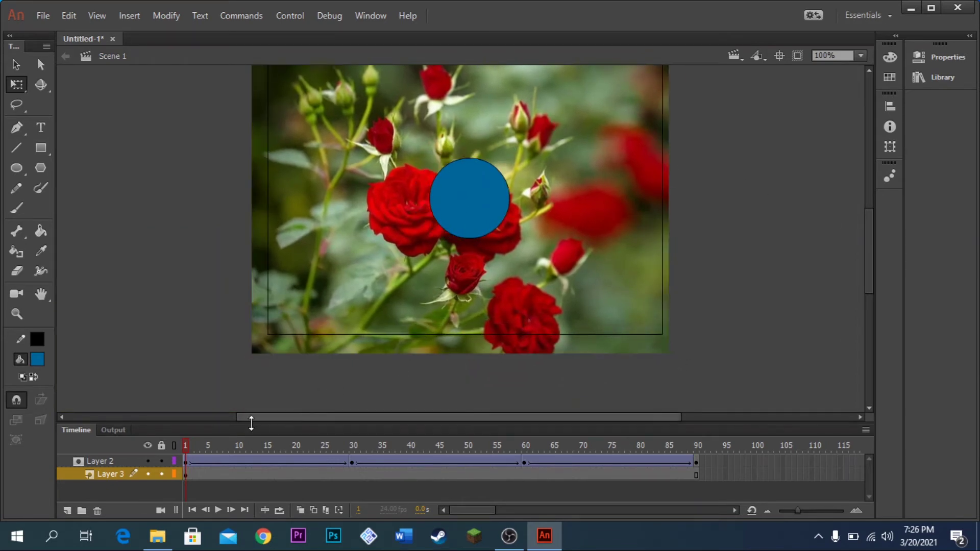
{"action": "left_click_drag", "start_coordinate": [184, 445], "coordinate": [267, 445]}
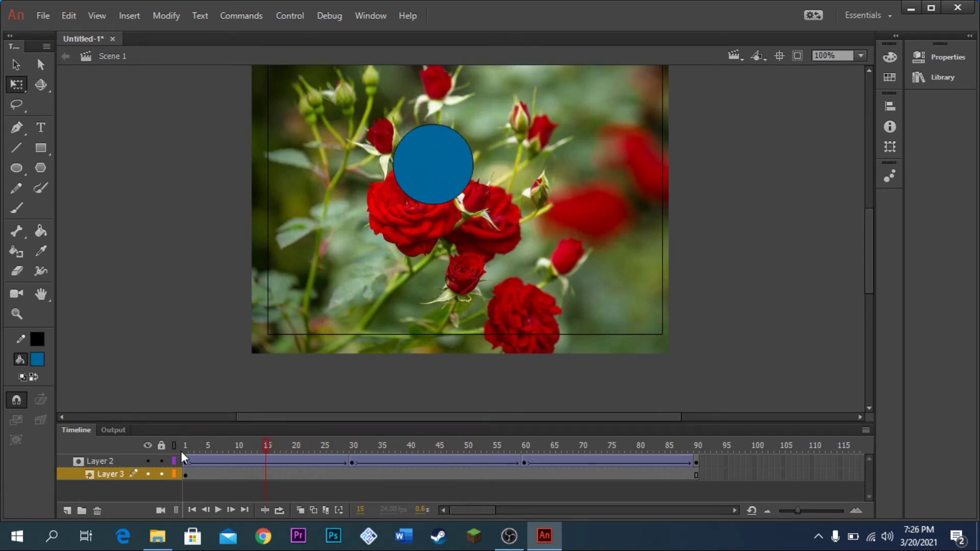
Lock the layers, preview the rose-masked circle as a test movie, then delete Layer 3
{"action": "left_click", "coordinate": [160, 445]}
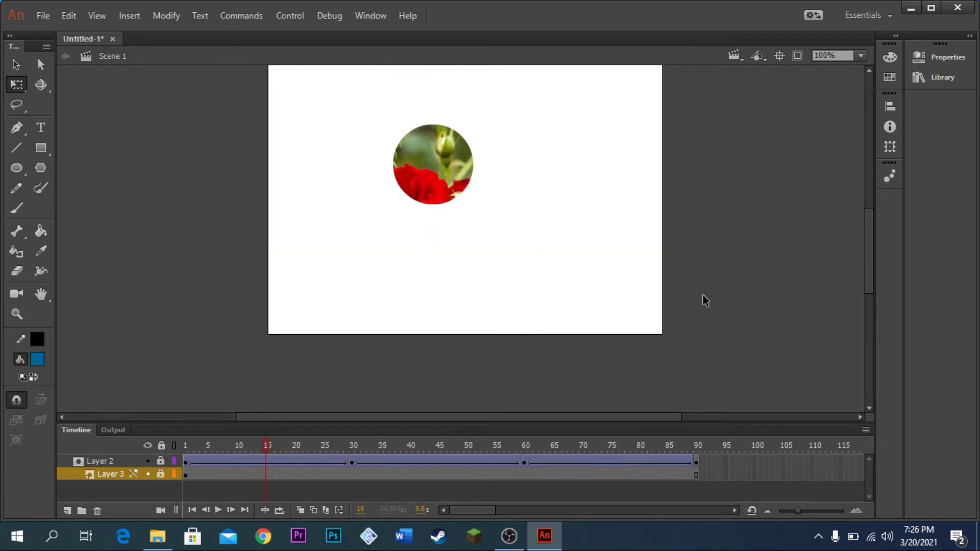
{"action": "key", "text": "ctrl+Return"}
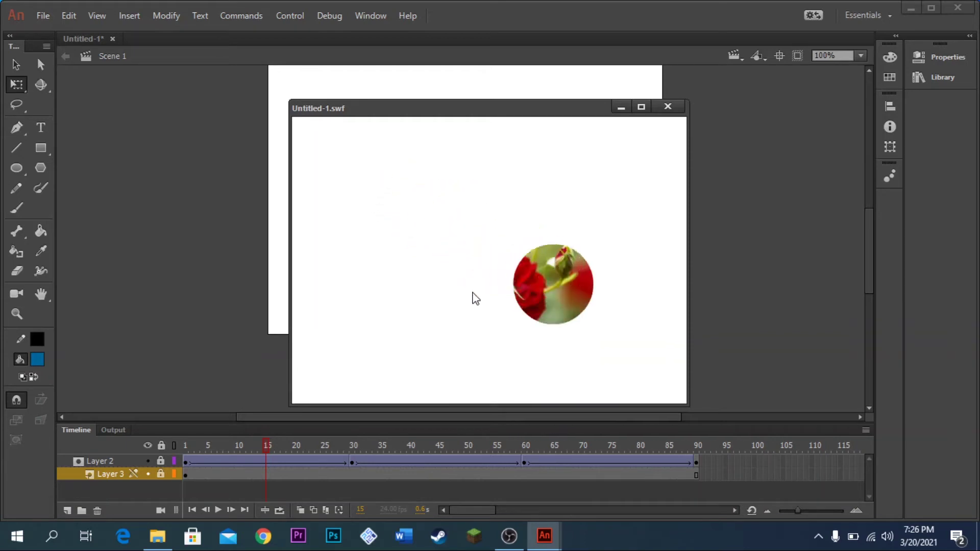
{"action": "left_click", "coordinate": [667, 106]}
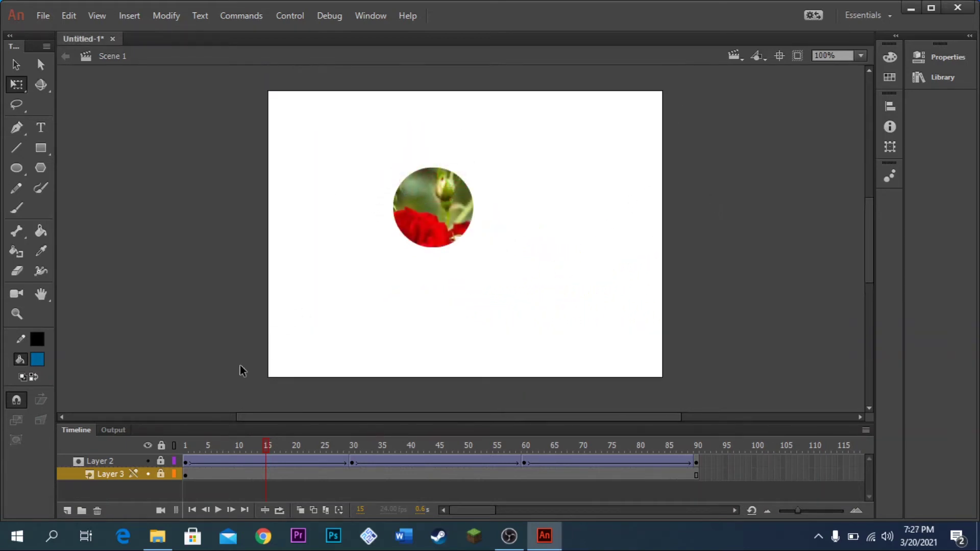
{"action": "left_click", "coordinate": [97, 511]}
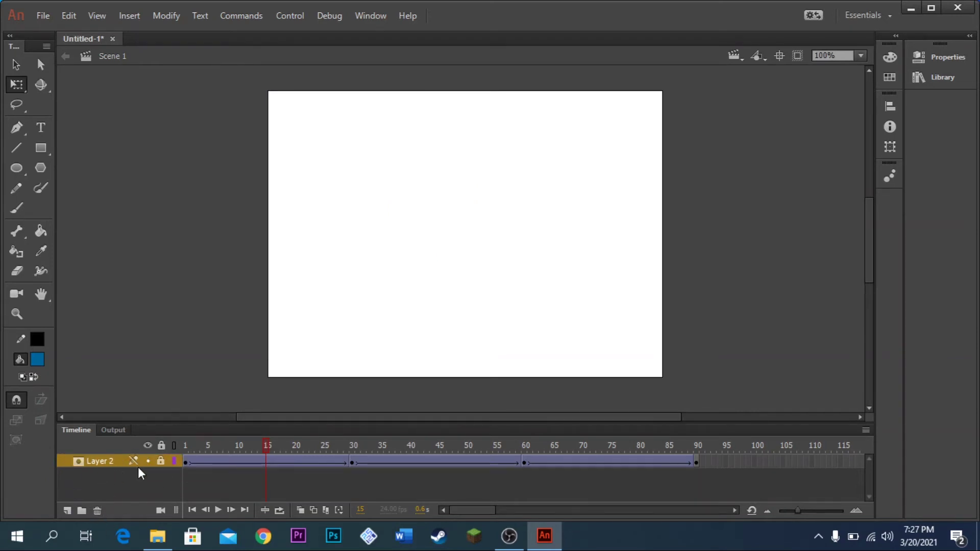
Unlock Layer 2, cut all its circle animation frames, and turn off its Mask setting
{"action": "left_click", "coordinate": [161, 461]}
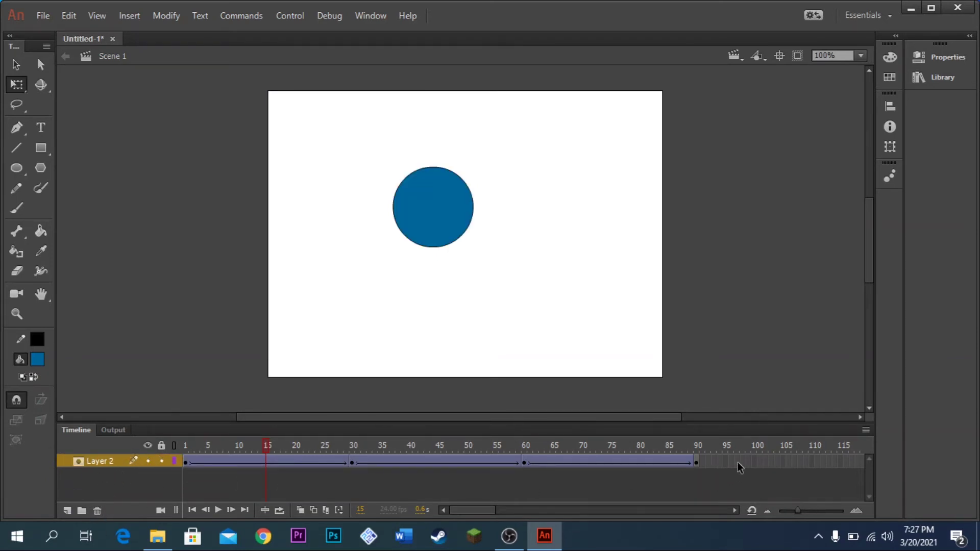
{"action": "left_click_drag", "start_coordinate": [737, 461], "coordinate": [187, 466]}
{"action": "right_click", "coordinate": [198, 465]}
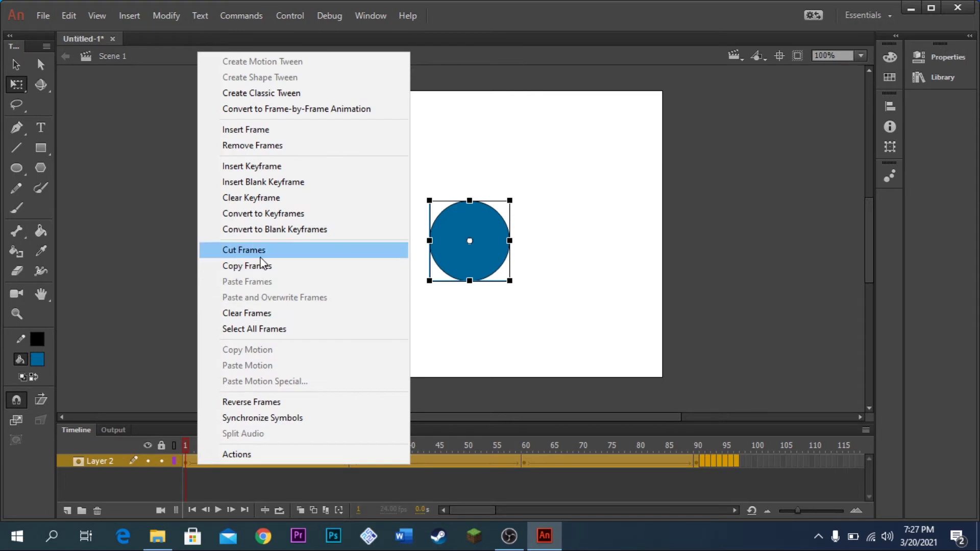
{"action": "left_click", "coordinate": [264, 147]}
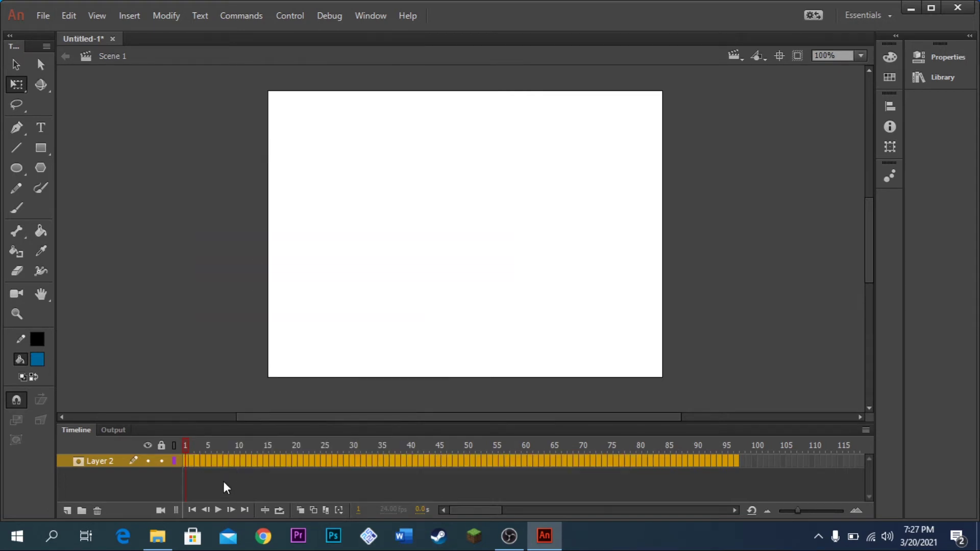
{"action": "left_click", "coordinate": [224, 484]}
{"action": "right_click", "coordinate": [108, 461]}
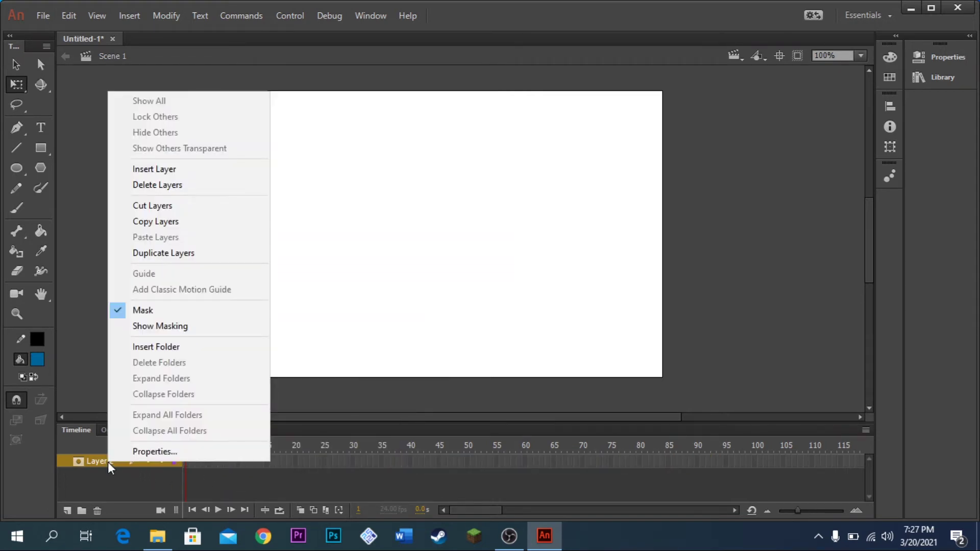
{"action": "left_click", "coordinate": [121, 311]}
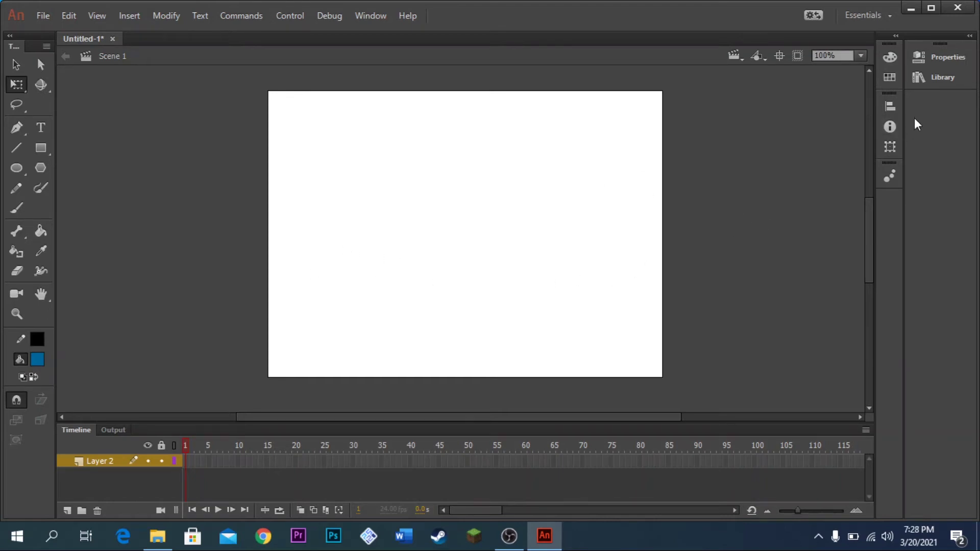
Change the document's stage colour from white to black in Properties
{"action": "left_click", "coordinate": [924, 58]}
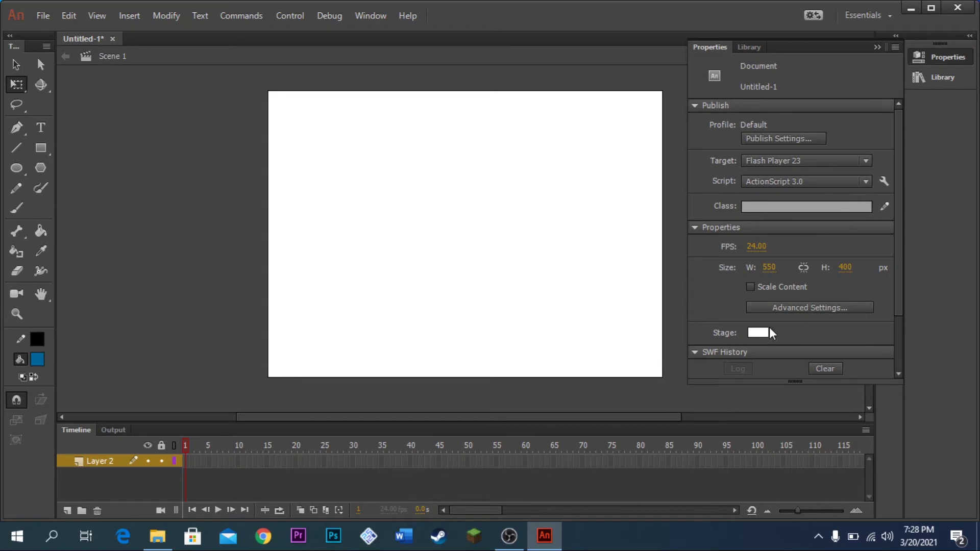
{"action": "left_click", "coordinate": [757, 333]}
{"action": "left_click", "coordinate": [546, 373]}
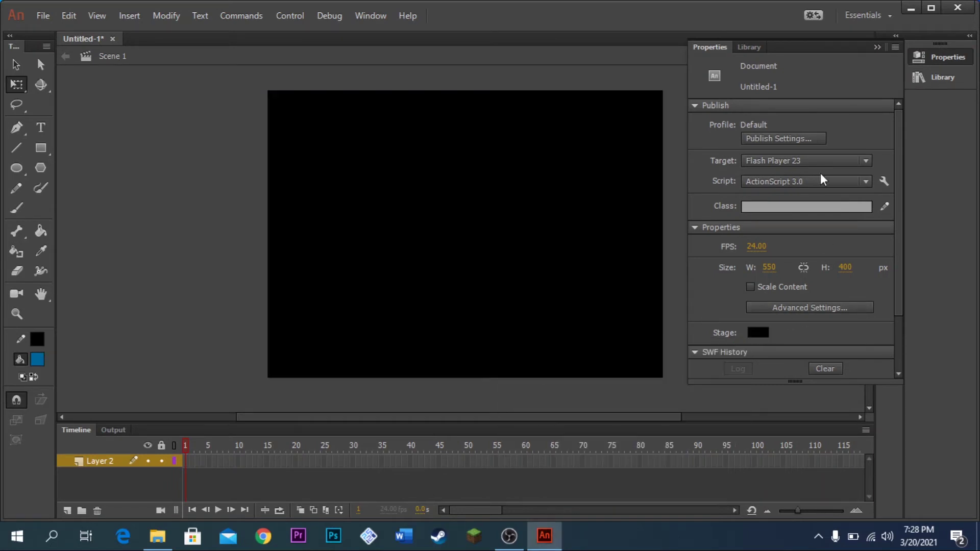
{"action": "left_click", "coordinate": [878, 47]}
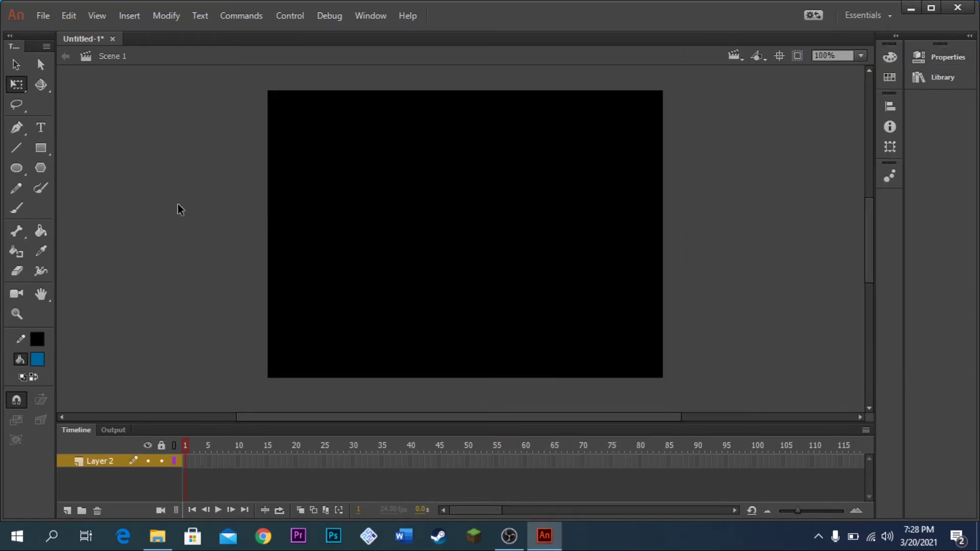
{"action": "left_click", "coordinate": [43, 129]}
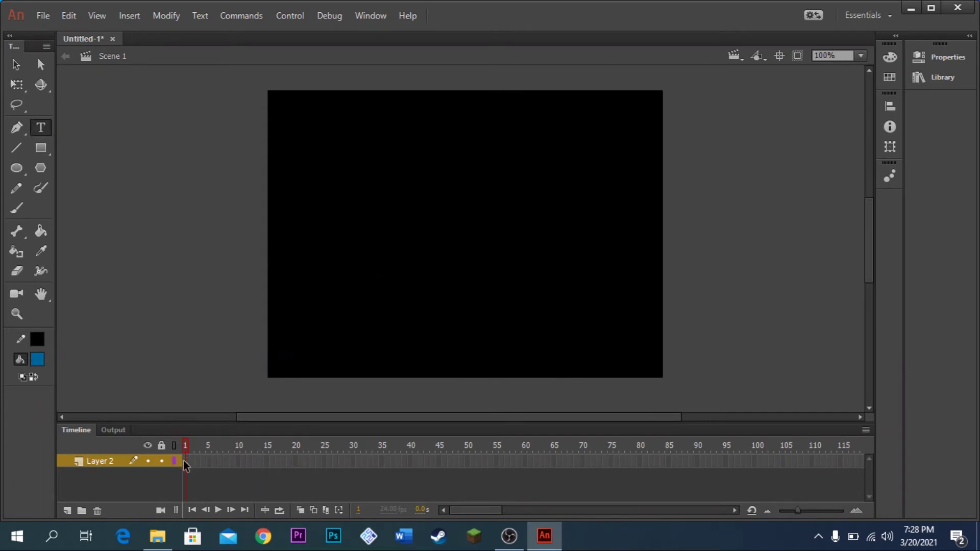
Type 'RAYA DESIGN' on the stage and drag the text left to centre it
{"action": "left_click", "coordinate": [391, 240]}
{"action": "type", "text": "ra"}
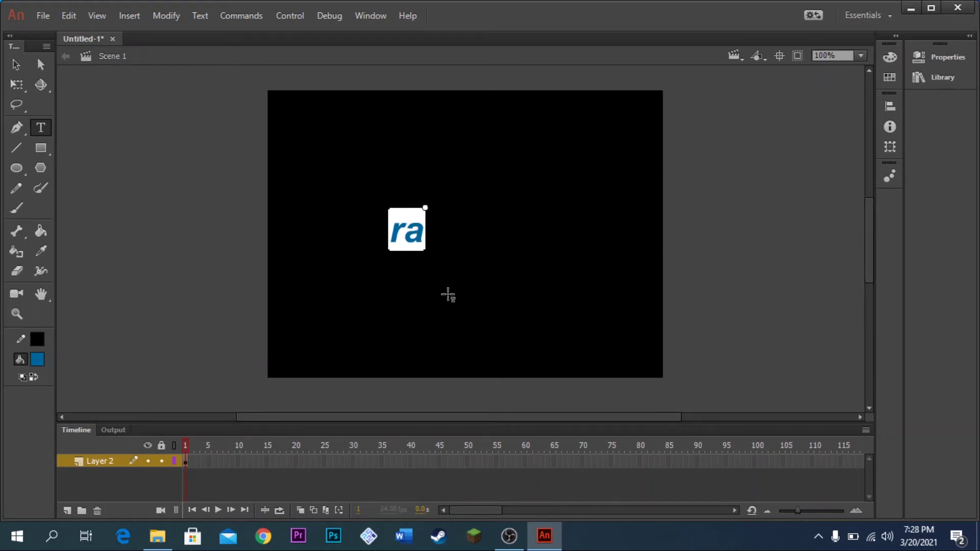
{"action": "key", "text": "BackSpace"}
{"action": "key", "text": "BackSpace"}
{"action": "type", "text": "RA"}
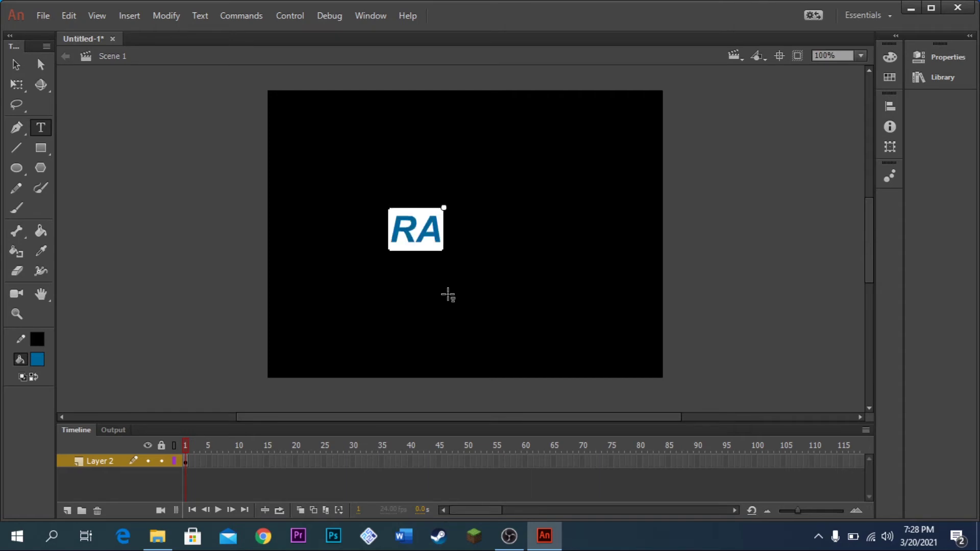
{"action": "type", "text": "YA DE"}
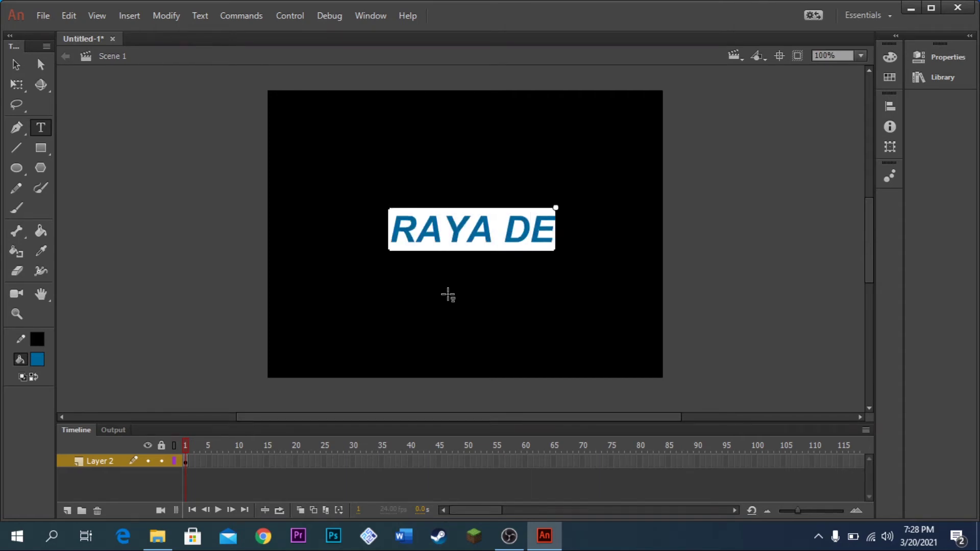
{"action": "type", "text": "SIGN"}
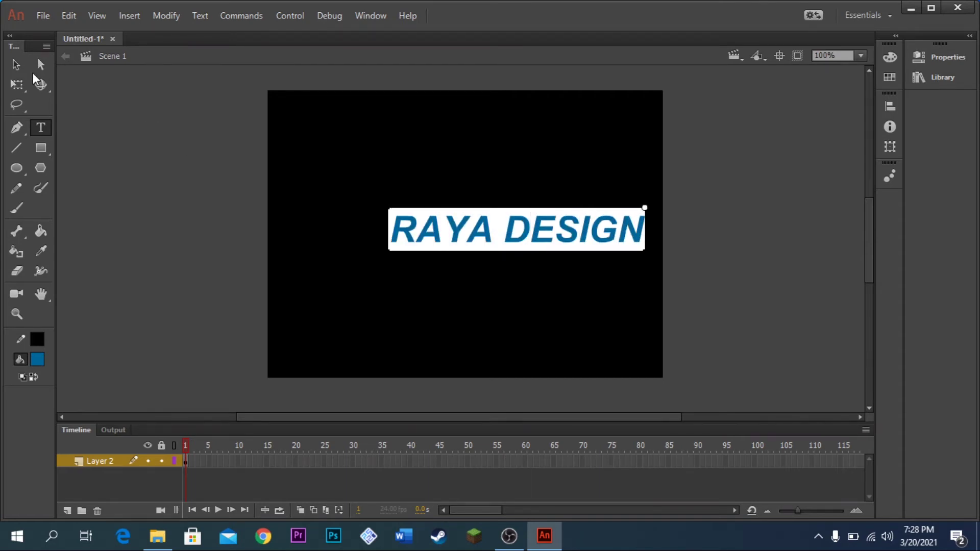
{"action": "left_click", "coordinate": [16, 65]}
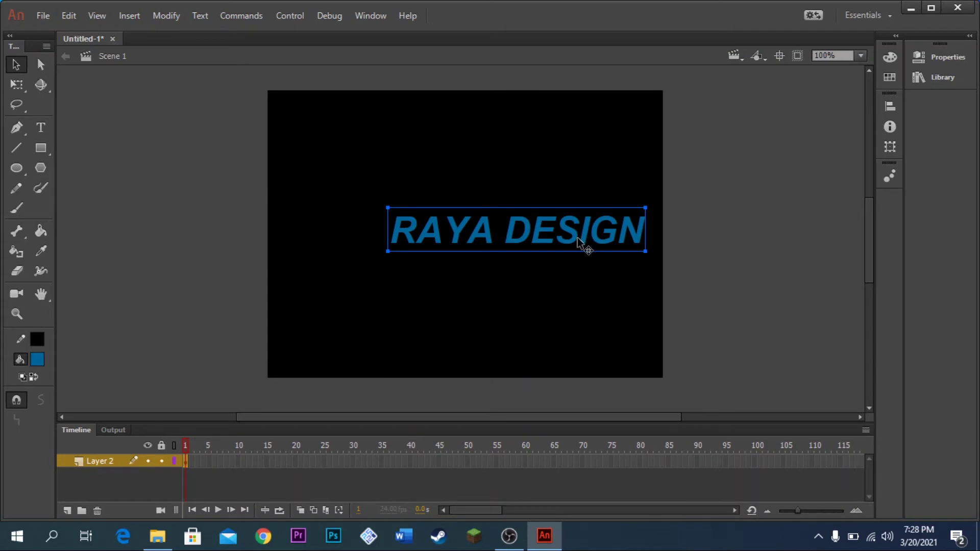
{"action": "left_click_drag", "start_coordinate": [577, 237], "coordinate": [527, 237]}
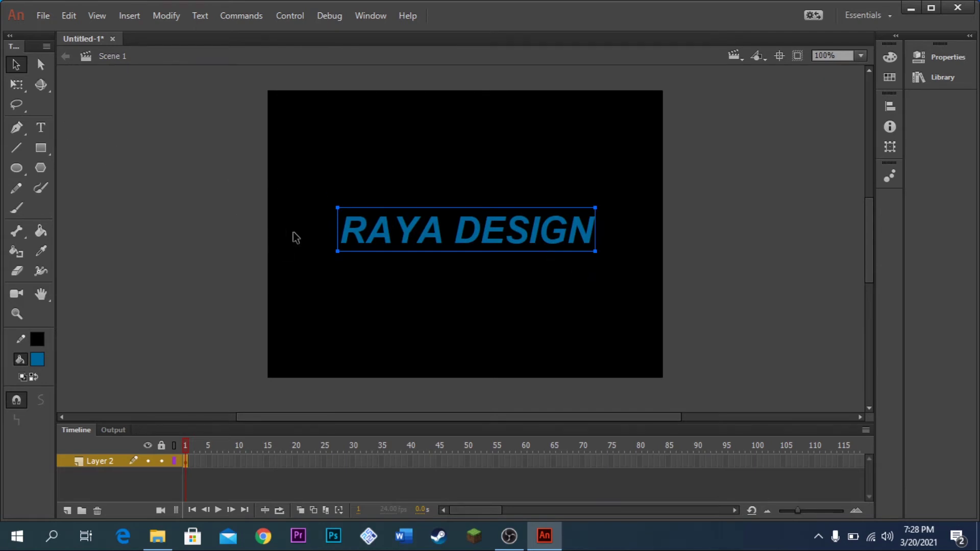
On a new Layer 4, draw a wide grey radial-gradient rectangle across the RAYA DESIGN text
{"action": "left_click", "coordinate": [67, 511]}
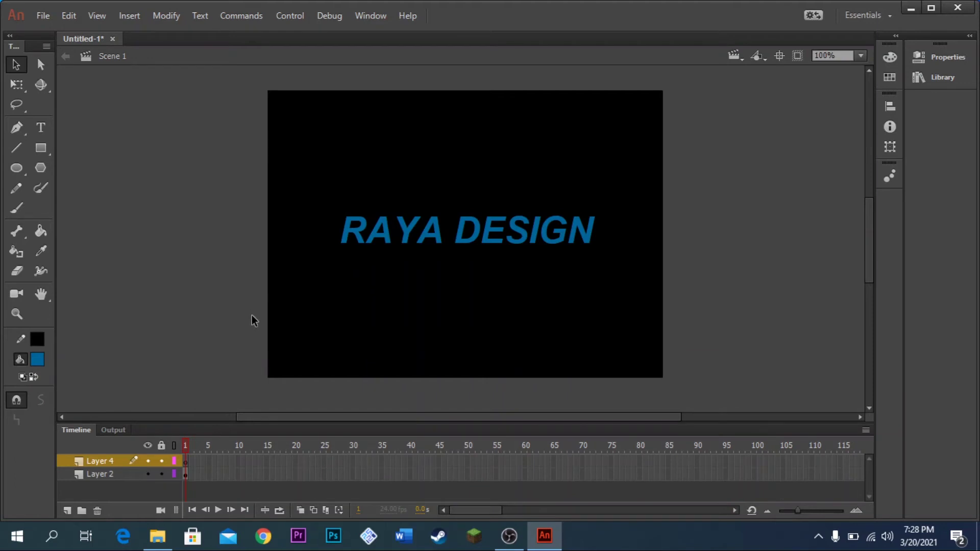
{"action": "left_click", "coordinate": [38, 150]}
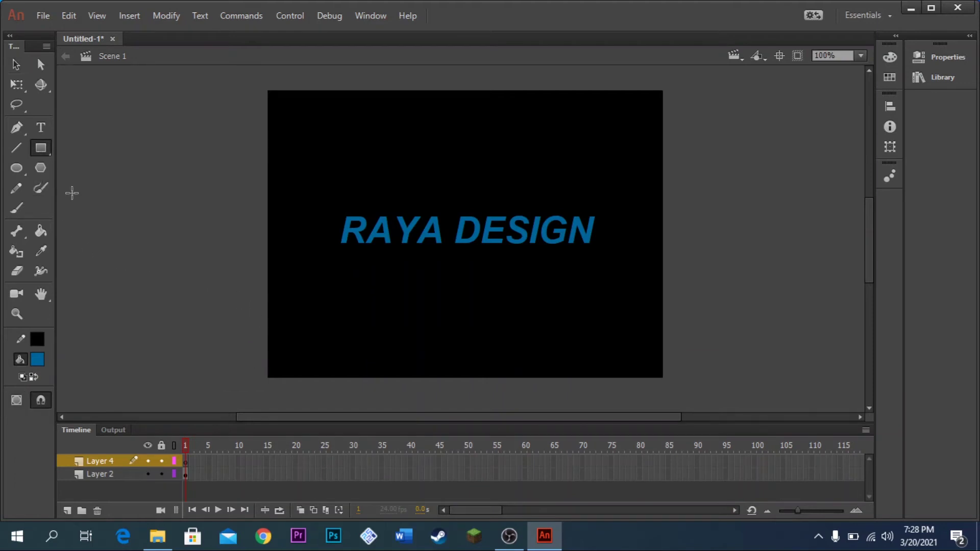
{"action": "left_click", "coordinate": [40, 359]}
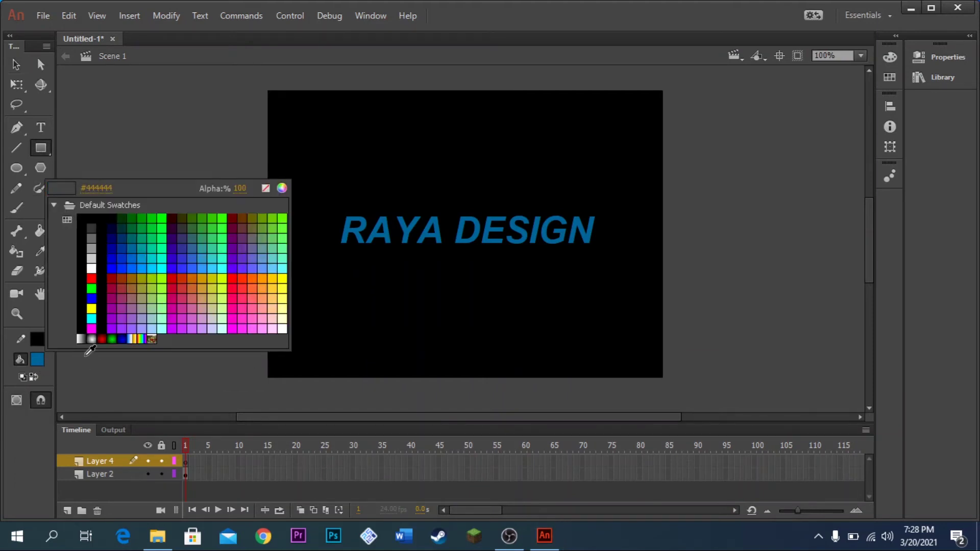
{"action": "left_click", "coordinate": [92, 338]}
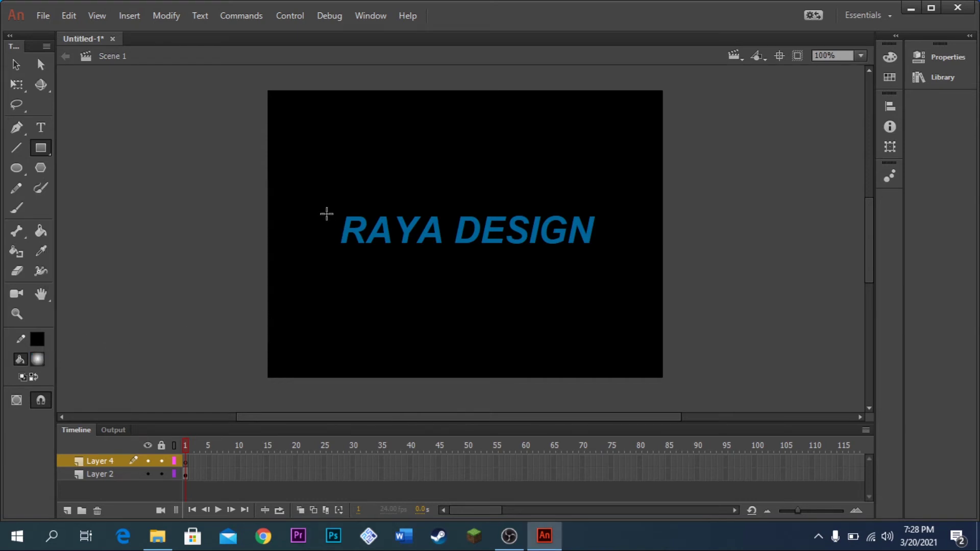
{"action": "left_click_drag", "start_coordinate": [306, 199], "coordinate": [641, 272]}
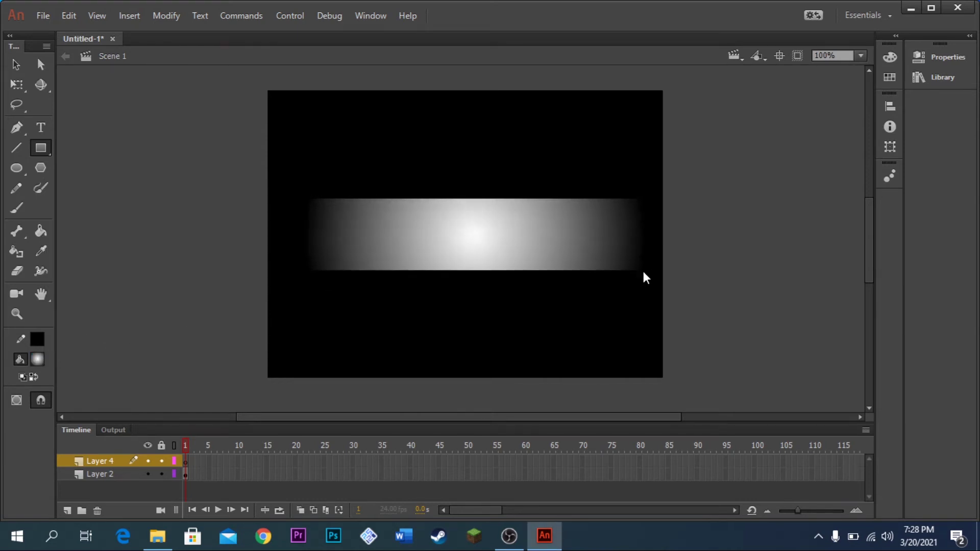
{"action": "mouse_move", "coordinate": [643, 273]}
{"action": "left_mouse_down"}
{"action": "mouse_move", "coordinate": [426, 290]}
{"action": "mouse_move", "coordinate": [638, 277]}
{"action": "left_mouse_up"}
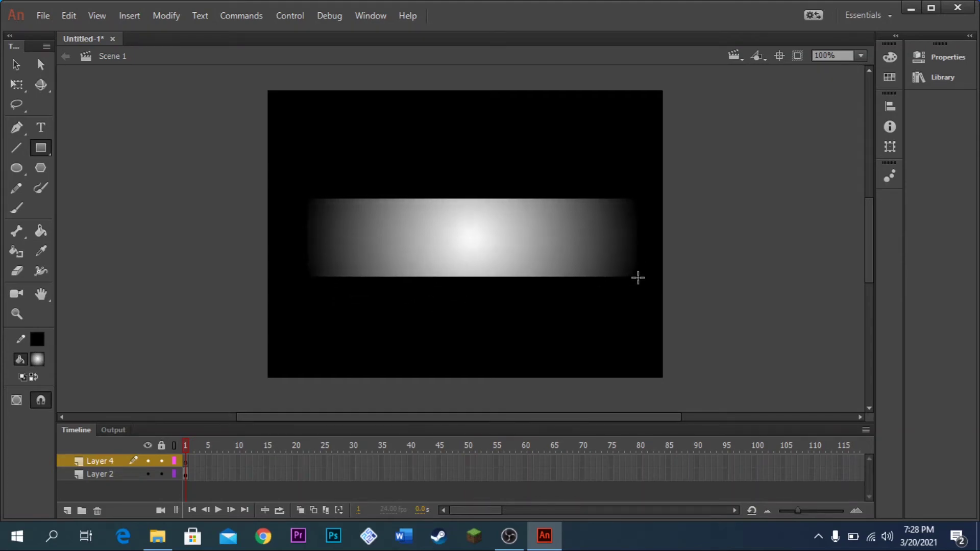
{"action": "left_click", "coordinate": [16, 64]}
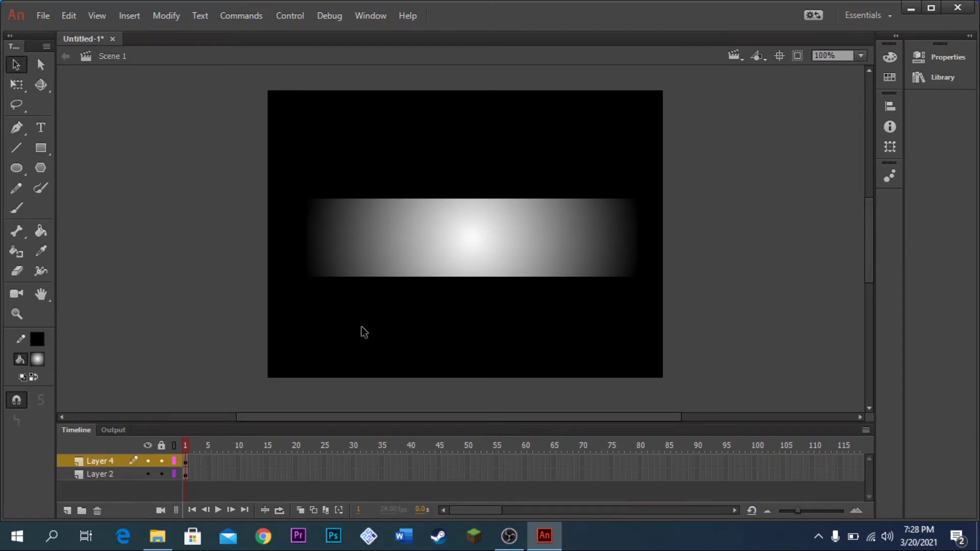
Move Layer 4 below Layer 2, place the bar off-stage left, and classic-tween it to frame 50
{"action": "left_click_drag", "start_coordinate": [108, 460], "coordinate": [104, 482]}
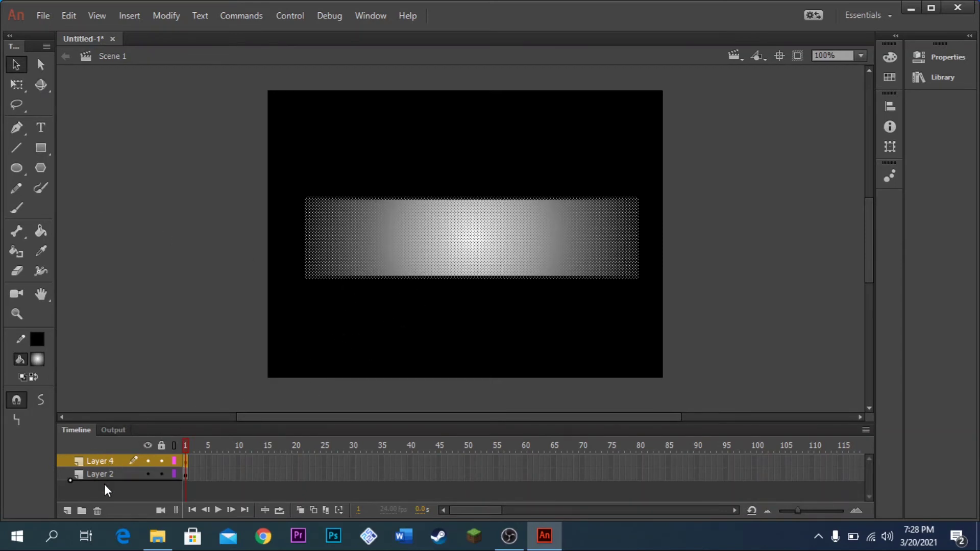
{"action": "left_click_drag", "start_coordinate": [602, 267], "coordinate": [304, 266]}
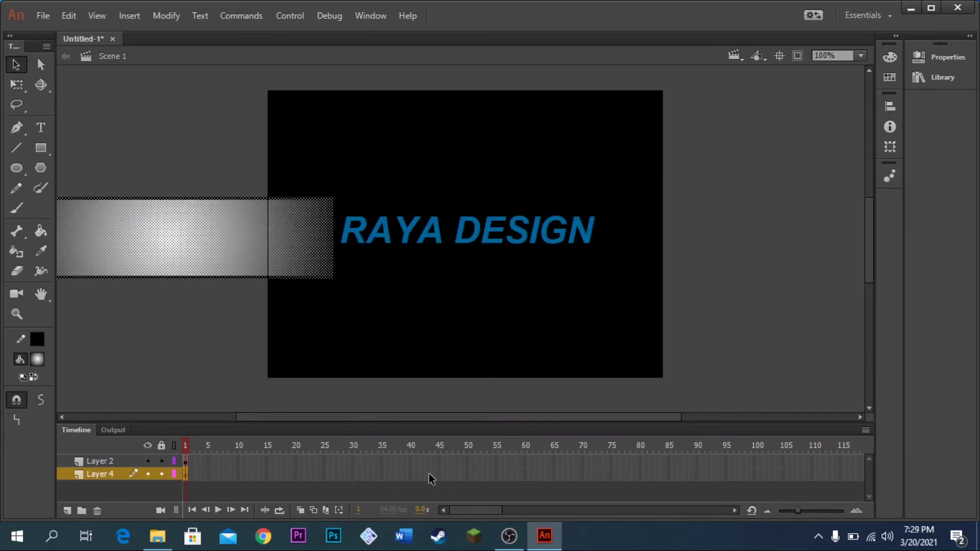
{"action": "left_click", "coordinate": [467, 475]}
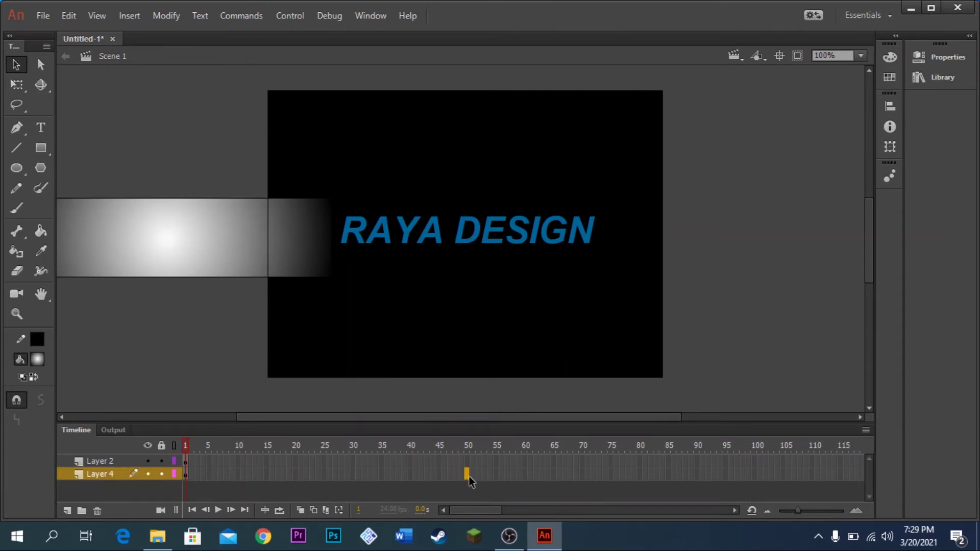
{"action": "key", "text": "F5"}
{"action": "right_click", "coordinate": [425, 478]}
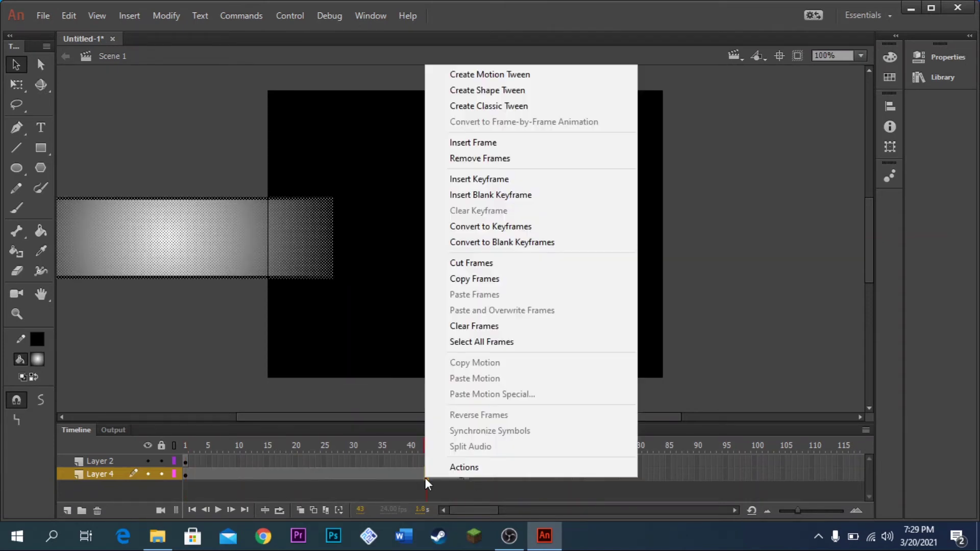
{"action": "left_click", "coordinate": [540, 106]}
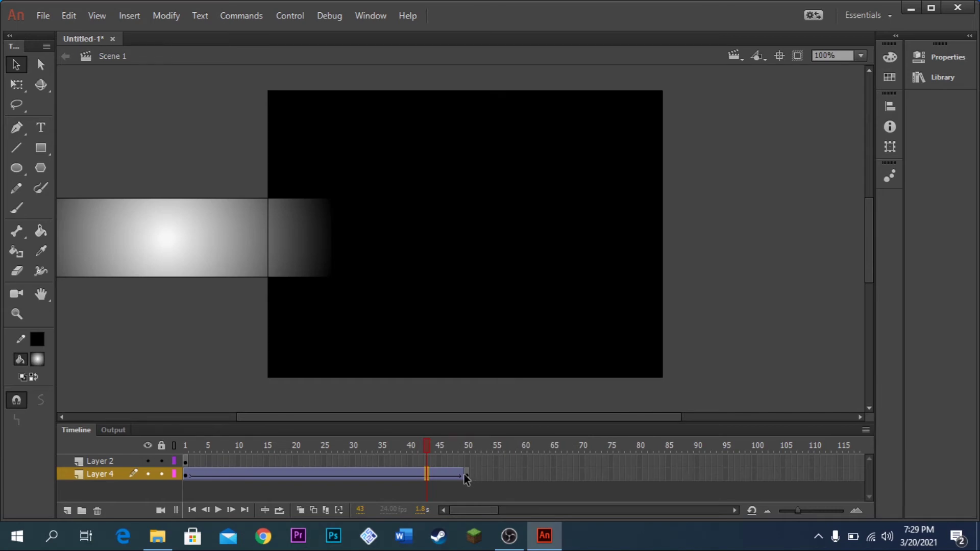
Move the bar right of the stage at frame 50 and extend Layer 2 to frame 50
{"action": "left_click", "coordinate": [467, 475]}
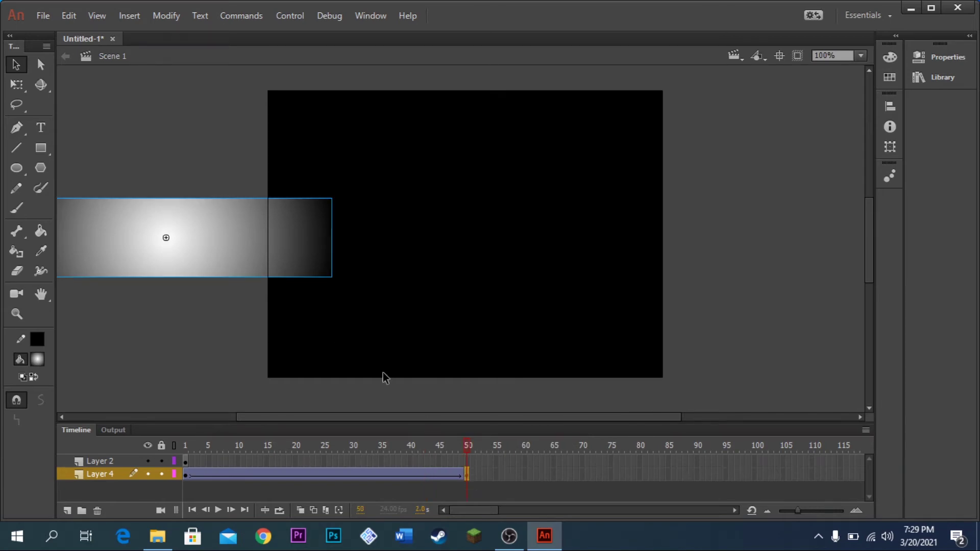
{"action": "left_click_drag", "start_coordinate": [131, 262], "coordinate": [741, 256]}
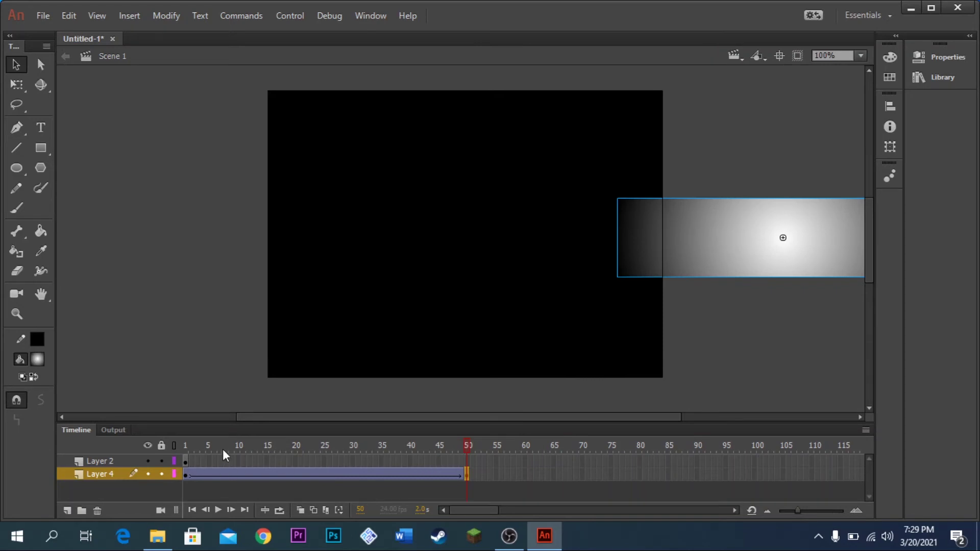
{"action": "left_click", "coordinate": [106, 462]}
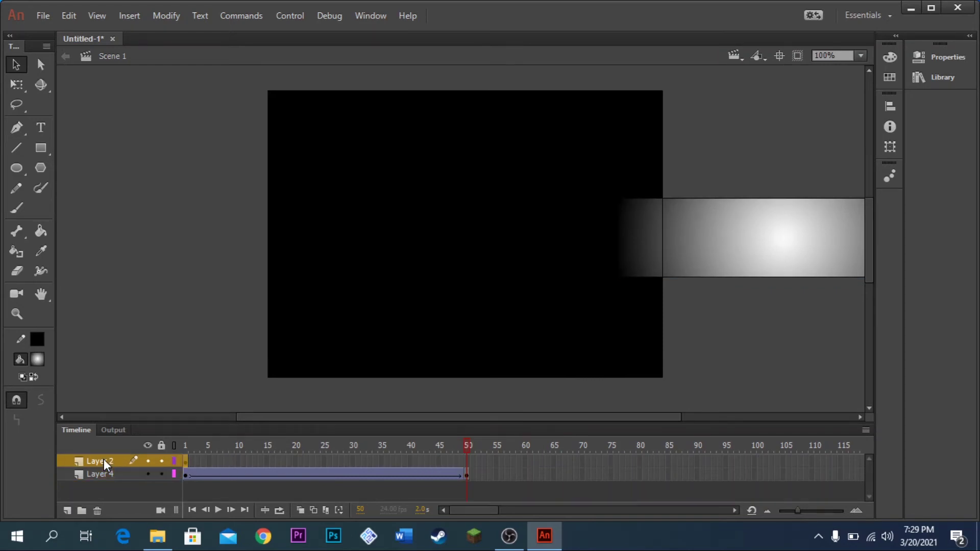
{"action": "left_click", "coordinate": [467, 460]}
{"action": "key", "text": "F5"}
Make the RAYA DESIGN layer a mask over the gradient layer, previewing the sweep before and after
{"action": "mouse_move", "coordinate": [466, 446]}
{"action": "left_mouse_down"}
{"action": "mouse_move", "coordinate": [178, 419]}
{"action": "mouse_move", "coordinate": [283, 427]}
{"action": "mouse_move", "coordinate": [254, 428]}
{"action": "left_mouse_up"}
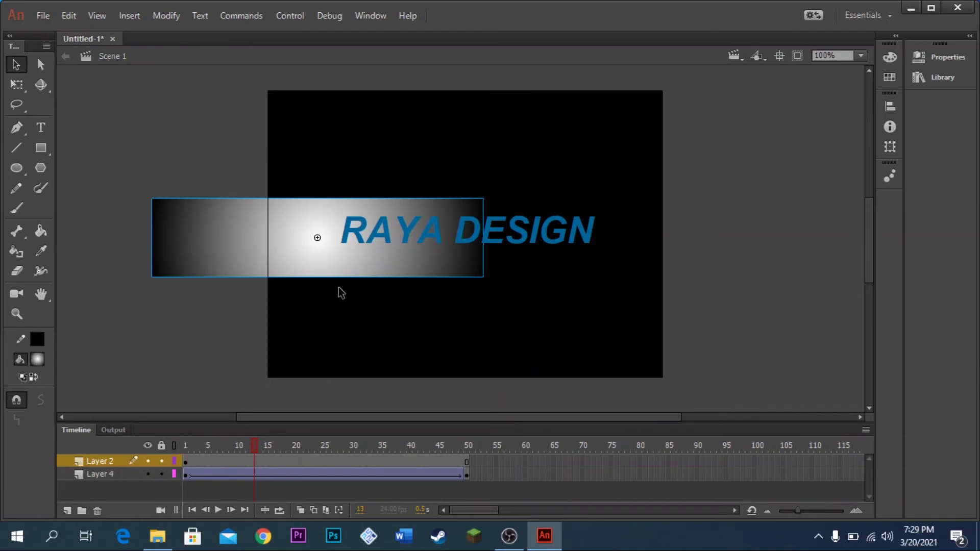
{"action": "mouse_move", "coordinate": [254, 446]}
{"action": "left_mouse_down"}
{"action": "mouse_move", "coordinate": [178, 439]}
{"action": "mouse_move", "coordinate": [248, 444]}
{"action": "left_mouse_up"}
{"action": "right_click", "coordinate": [108, 462]}
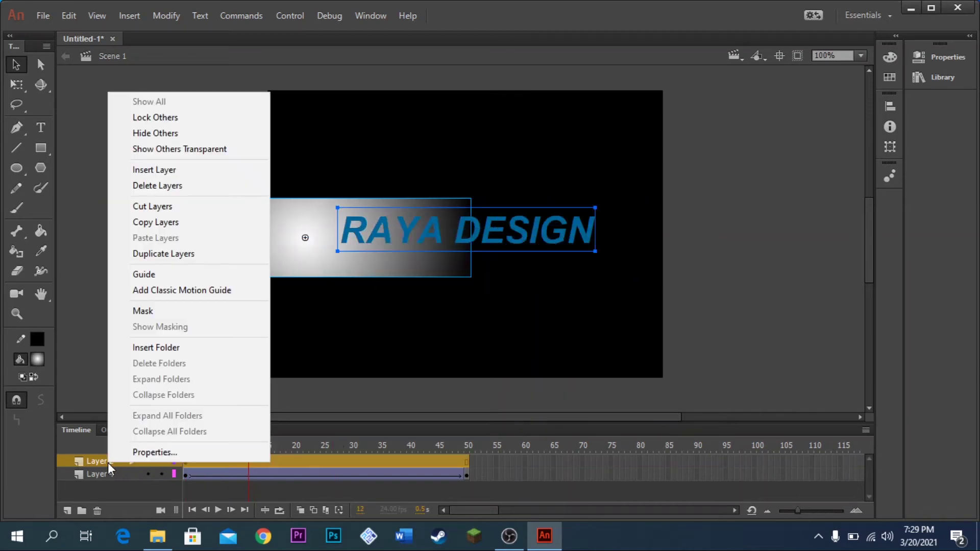
{"action": "left_click", "coordinate": [167, 310]}
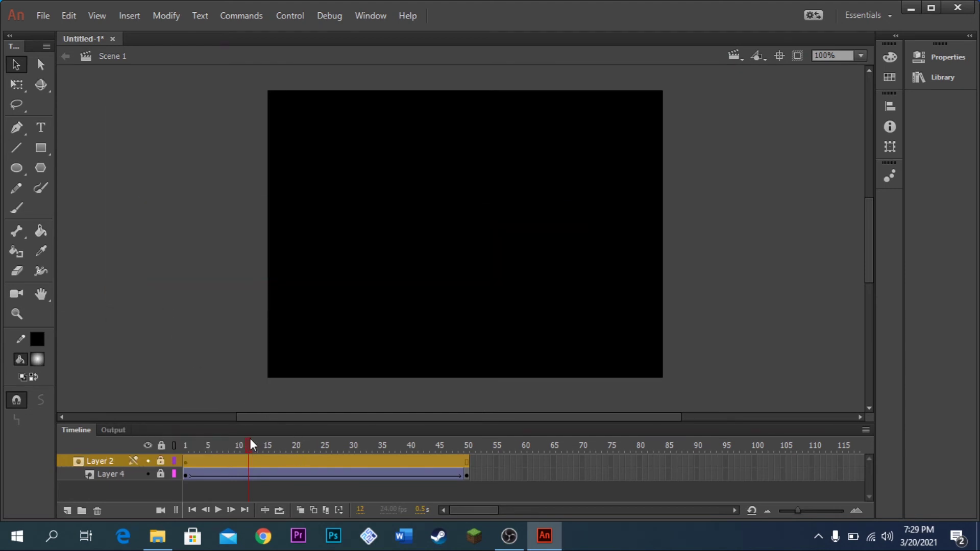
{"action": "left_click_drag", "start_coordinate": [251, 444], "coordinate": [202, 445]}
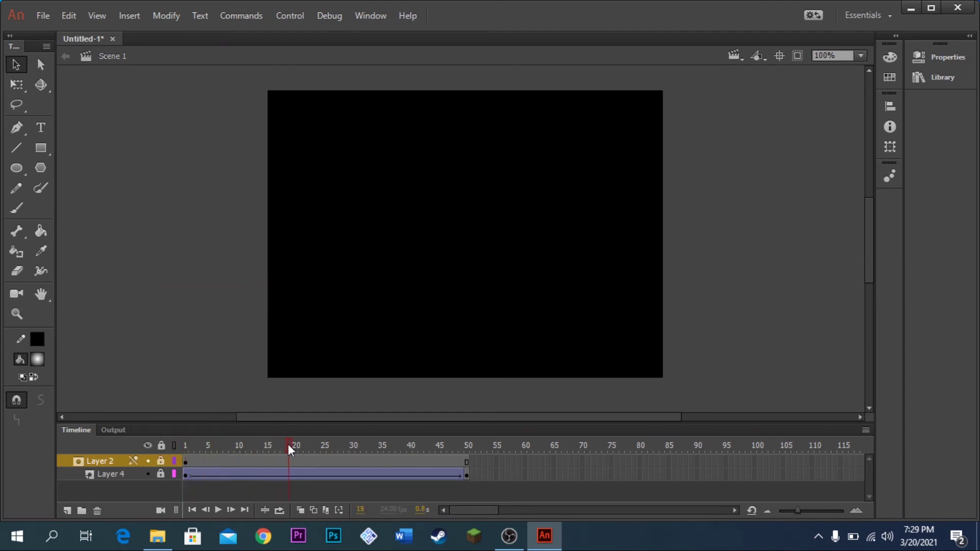
{"action": "left_click_drag", "start_coordinate": [440, 455], "coordinate": [173, 446]}
Unlock the layers and Break Apart the RAYA DESIGN text twice into plain letter fills
{"action": "left_click", "coordinate": [161, 447]}
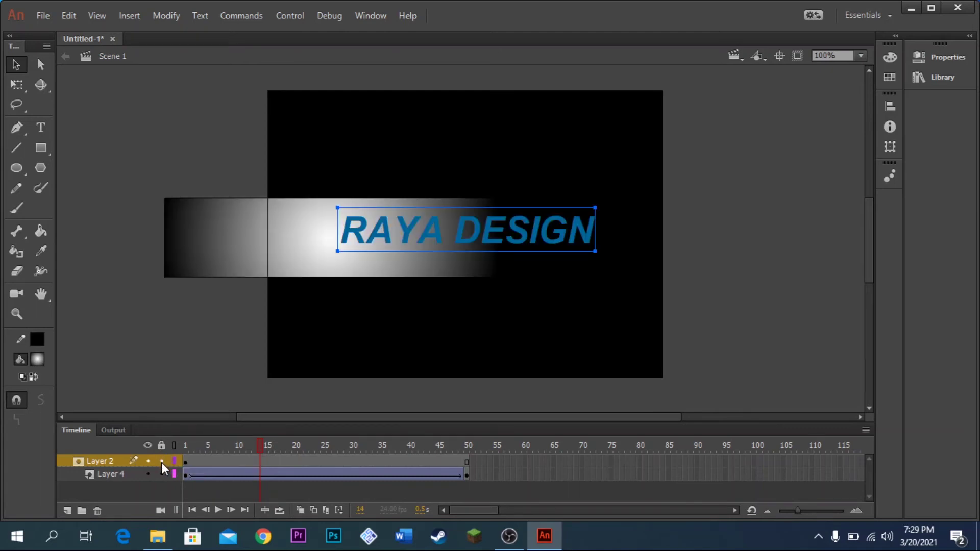
{"action": "left_click", "coordinate": [725, 241]}
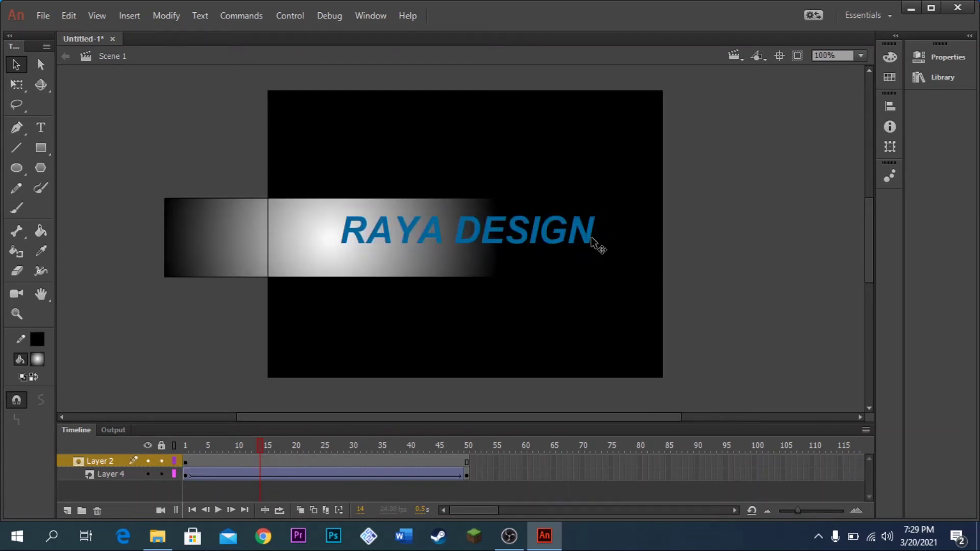
{"action": "left_click", "coordinate": [586, 241]}
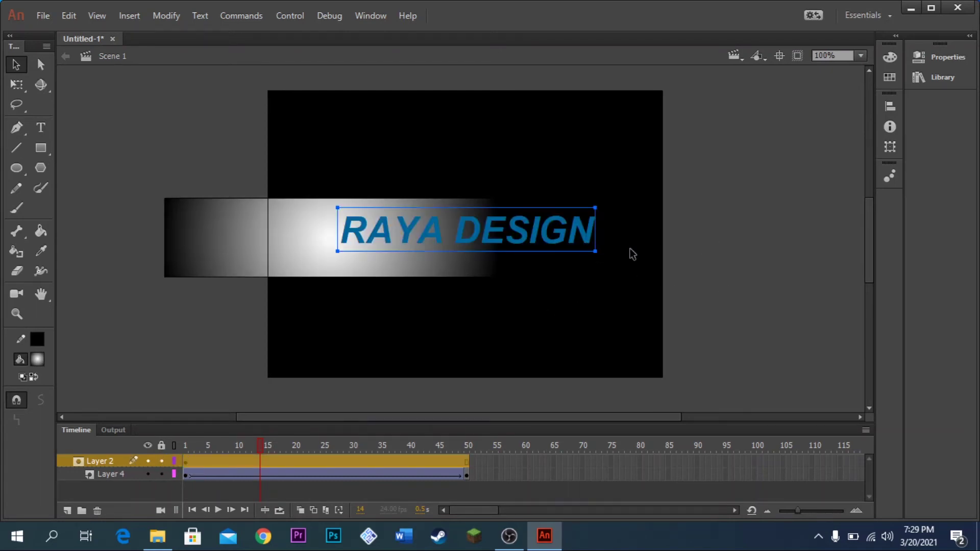
{"action": "left_click", "coordinate": [170, 15]}
{"action": "left_click", "coordinate": [187, 84]}
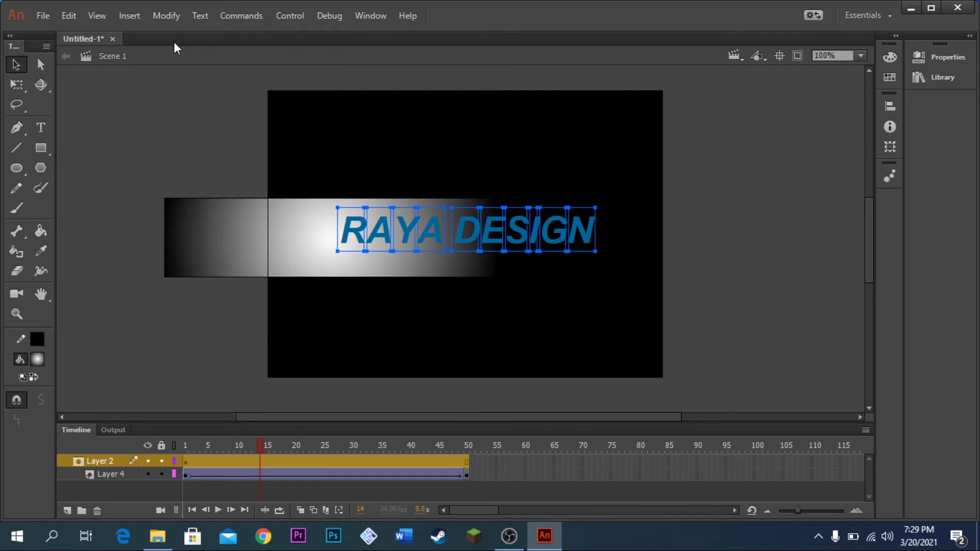
{"action": "left_click", "coordinate": [164, 19]}
{"action": "left_click", "coordinate": [184, 84]}
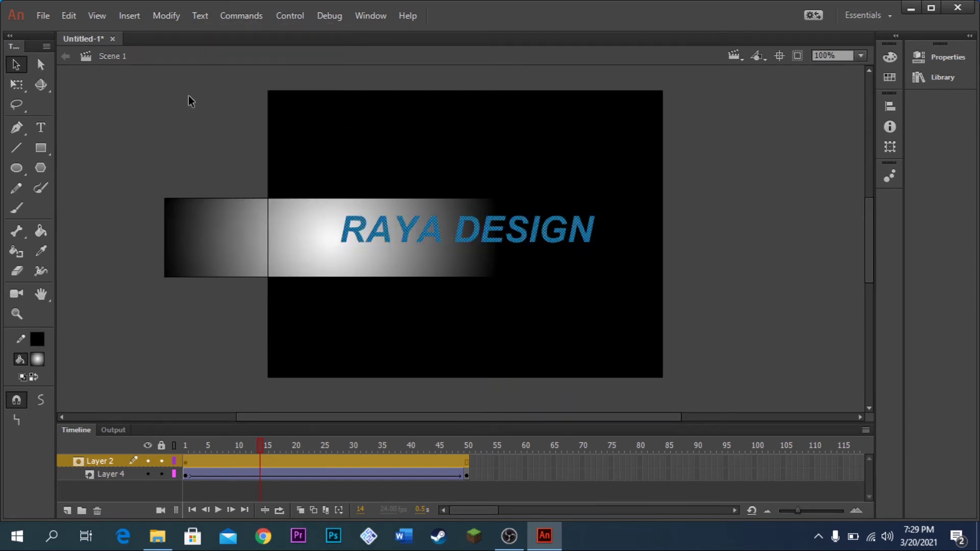
Relock the layers, then test the masked gradient sweep as a SWF and close it
{"action": "left_click", "coordinate": [161, 445]}
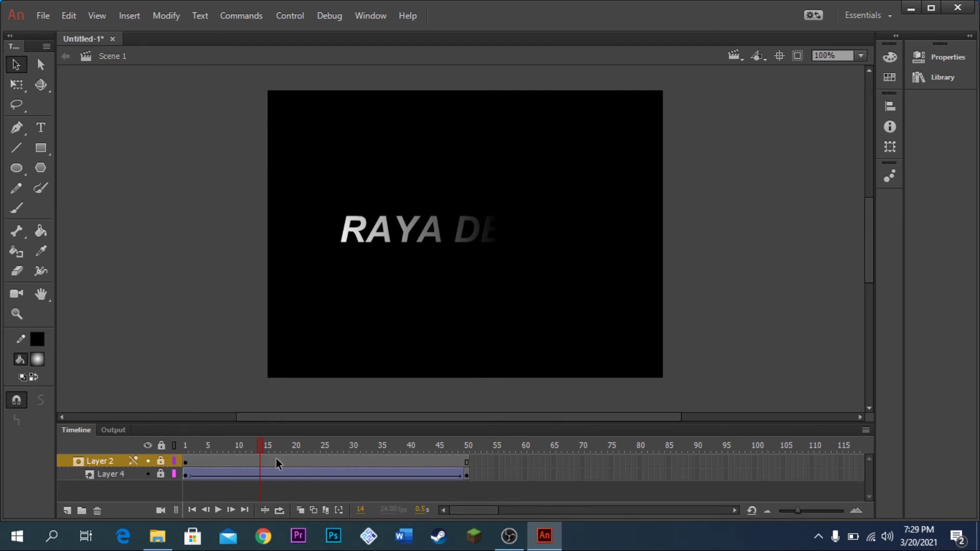
{"action": "left_click_drag", "start_coordinate": [259, 443], "coordinate": [144, 442]}
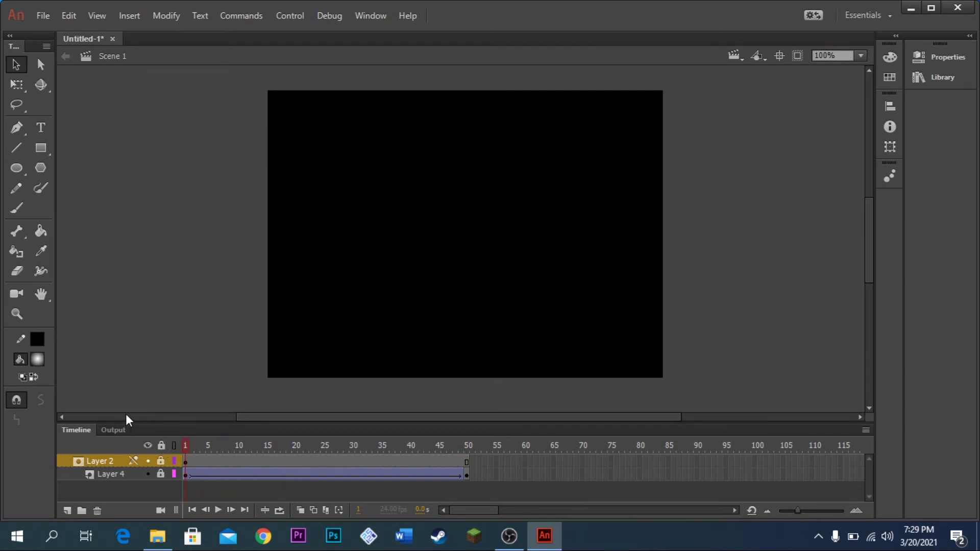
{"action": "key", "text": "ctrl+Return"}
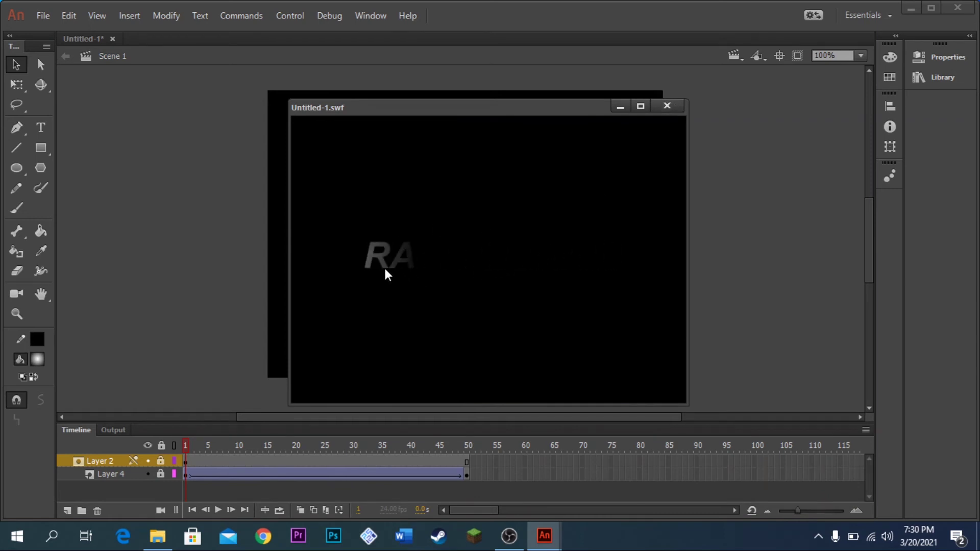
{"action": "left_click", "coordinate": [667, 106]}
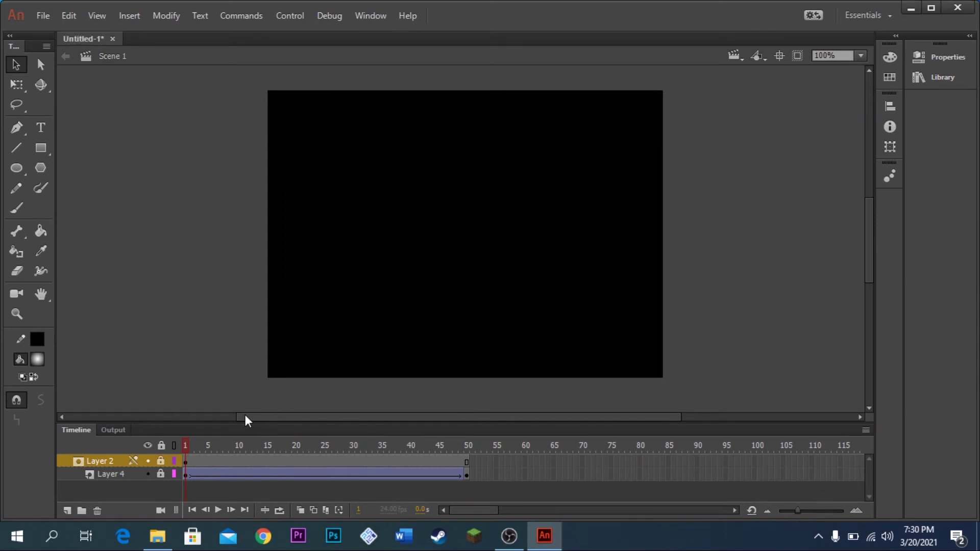
At frame 1, make the gradient bar narrower and taller, tilt it clockwise, and shift it right
{"action": "left_click", "coordinate": [188, 474]}
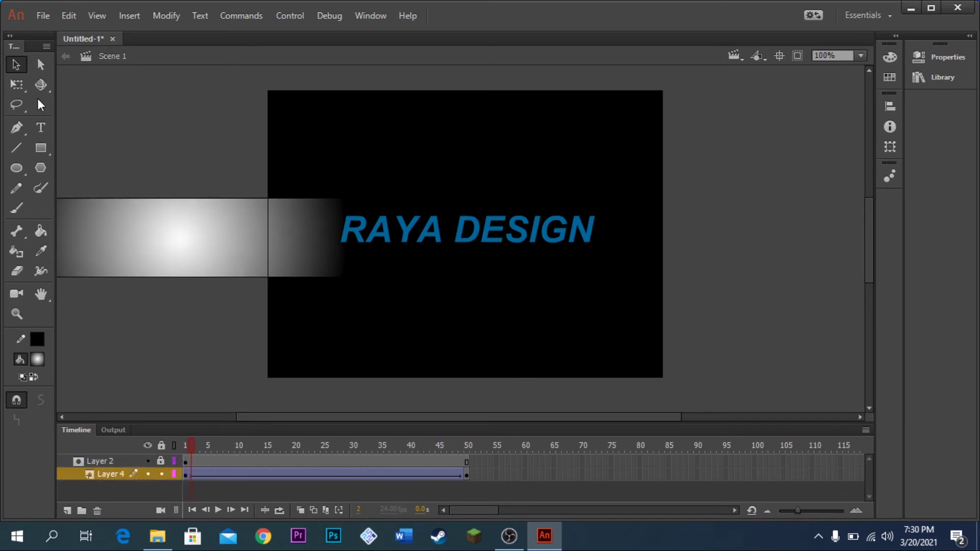
{"action": "left_click", "coordinate": [17, 84]}
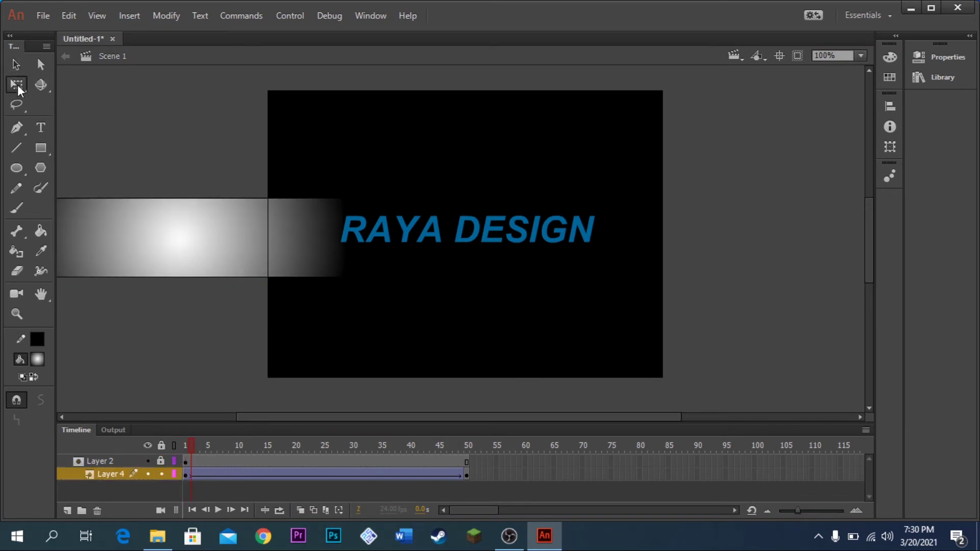
{"action": "left_click", "coordinate": [185, 474]}
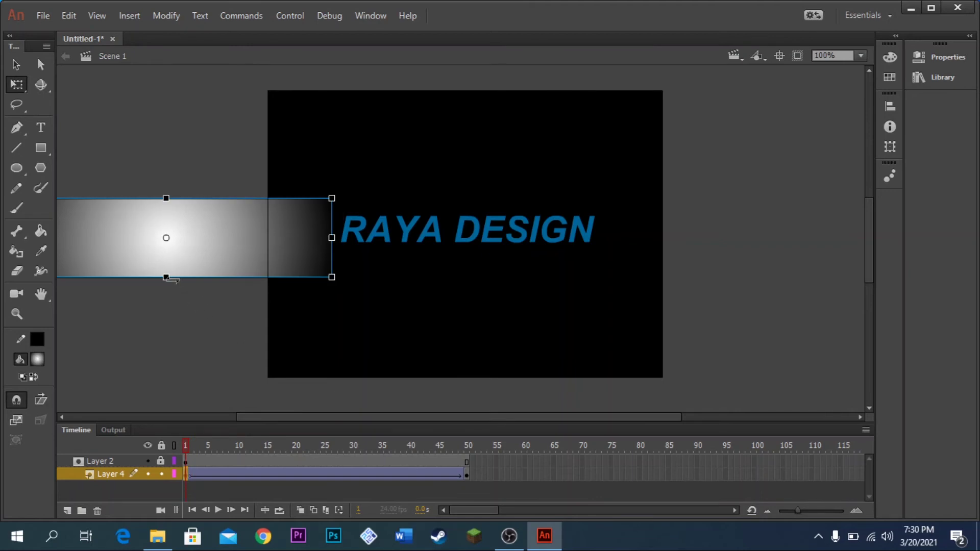
{"action": "left_click_drag", "start_coordinate": [166, 277], "coordinate": [166, 349]}
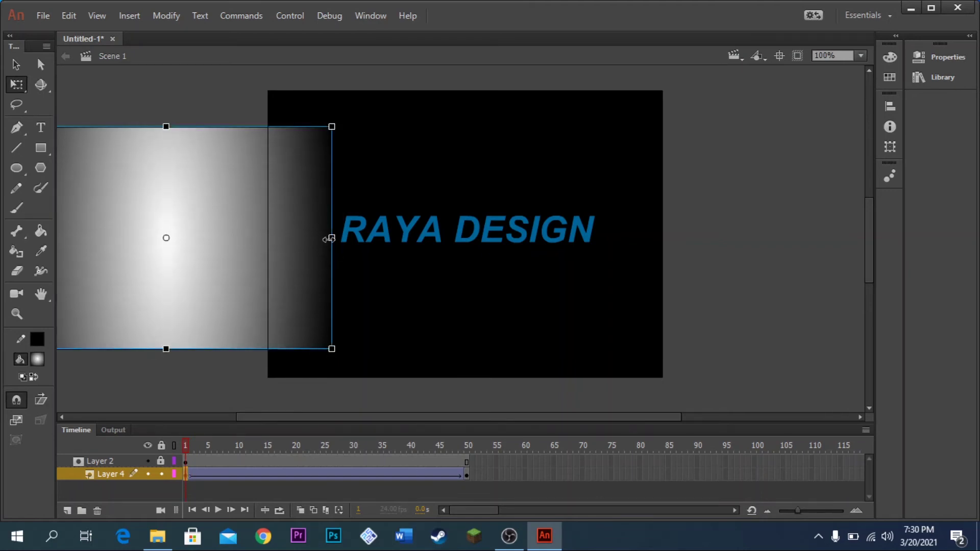
{"action": "left_click_drag", "start_coordinate": [329, 239], "coordinate": [233, 238]}
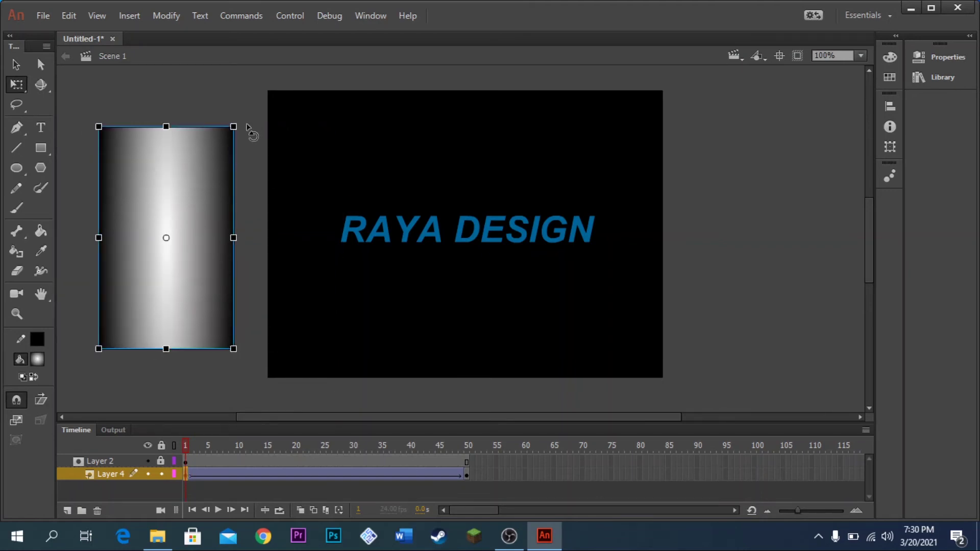
{"action": "left_click_drag", "start_coordinate": [248, 129], "coordinate": [282, 168]}
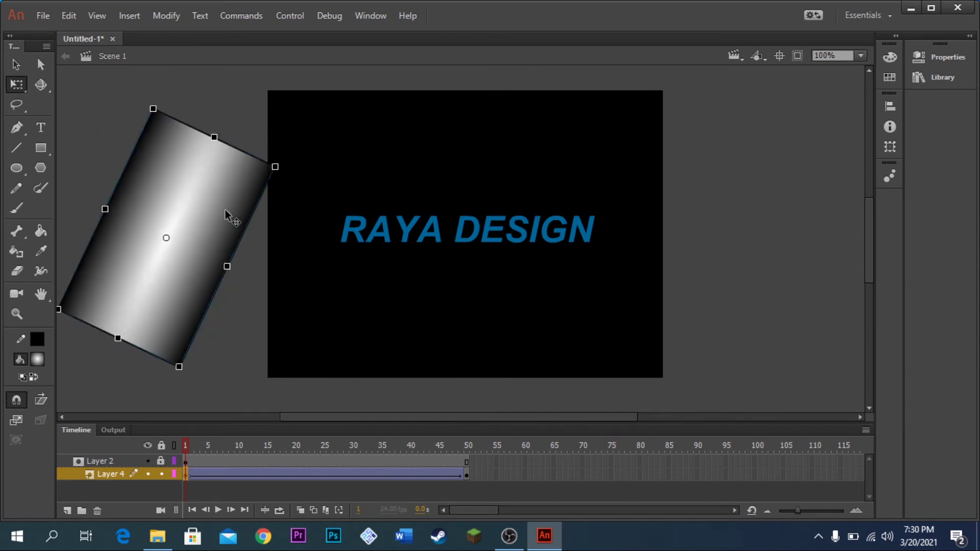
{"action": "left_click_drag", "start_coordinate": [232, 218], "coordinate": [270, 218]}
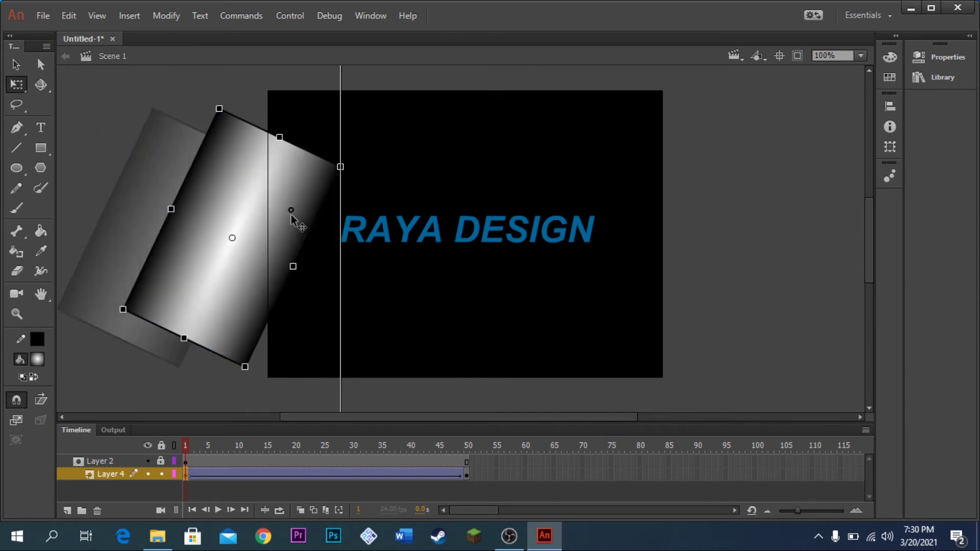
At frame 50, narrow, stretch and tilt the bar about 30° over the stage's right edge, then lock both layers
{"action": "left_click", "coordinate": [467, 474]}
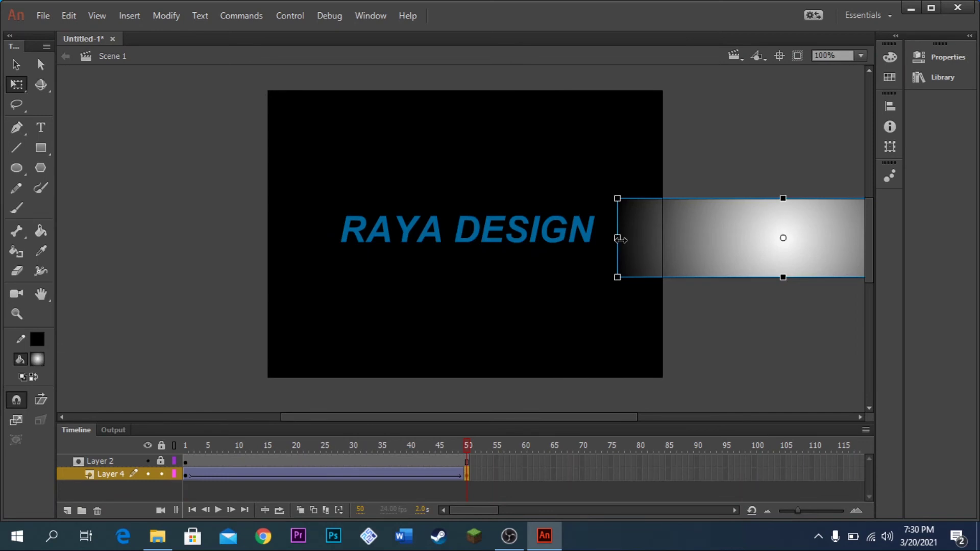
{"action": "left_click_drag", "start_coordinate": [617, 237], "coordinate": [727, 237]}
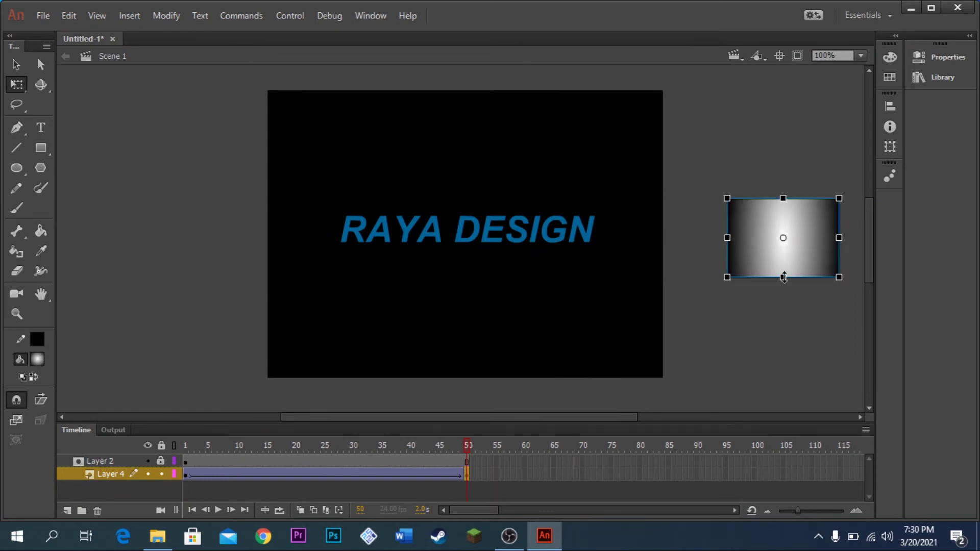
{"action": "left_click_drag", "start_coordinate": [783, 278], "coordinate": [783, 337]}
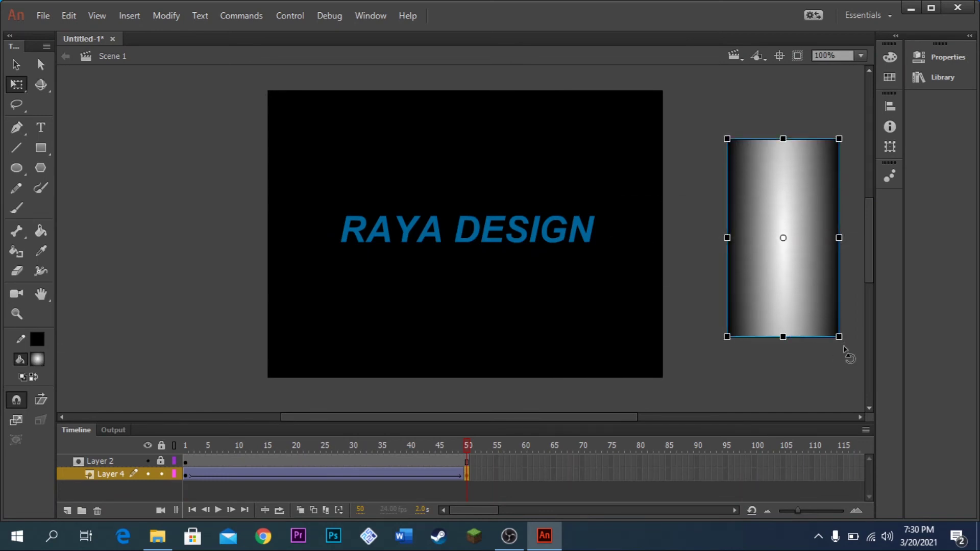
{"action": "left_click_drag", "start_coordinate": [844, 351], "coordinate": [786, 366]}
{"action": "left_click_drag", "start_coordinate": [784, 291], "coordinate": [694, 305]}
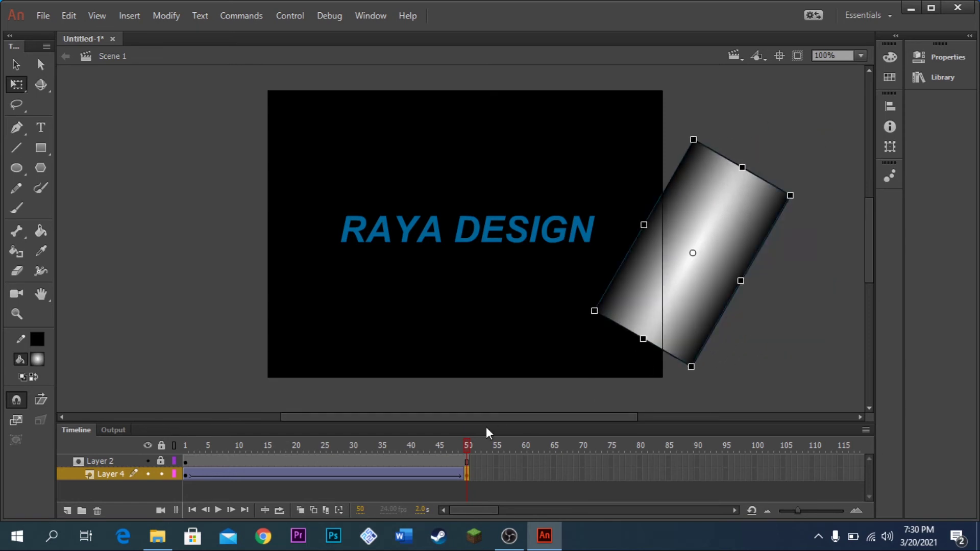
{"action": "mouse_move", "coordinate": [467, 446]}
{"action": "left_mouse_down"}
{"action": "mouse_move", "coordinate": [163, 429]}
{"action": "mouse_move", "coordinate": [191, 439]}
{"action": "left_mouse_up"}
{"action": "left_click", "coordinate": [158, 446]}
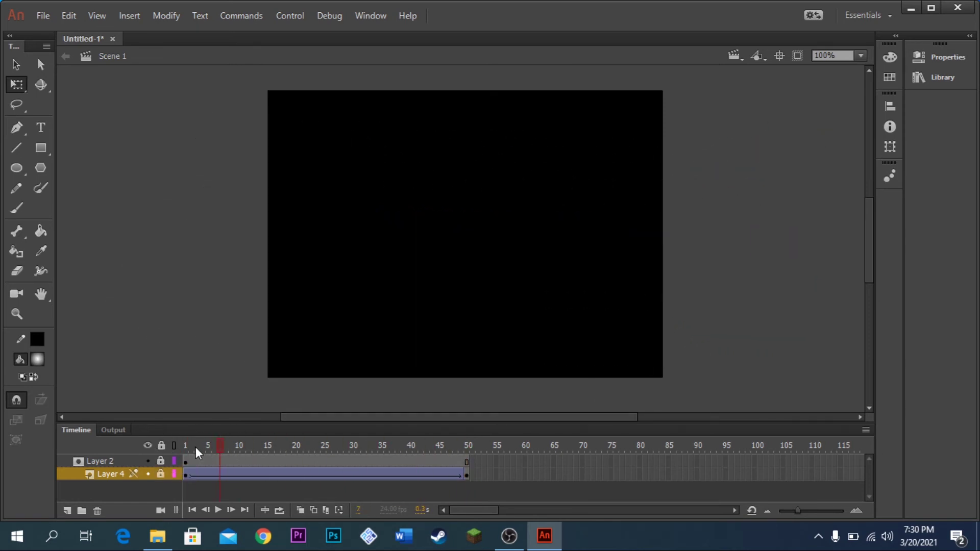
{"action": "mouse_move", "coordinate": [189, 446]}
{"action": "left_mouse_down"}
{"action": "mouse_move", "coordinate": [363, 448]}
{"action": "mouse_move", "coordinate": [220, 444]}
{"action": "left_mouse_up"}
{"action": "key", "text": "ctrl+Return"}
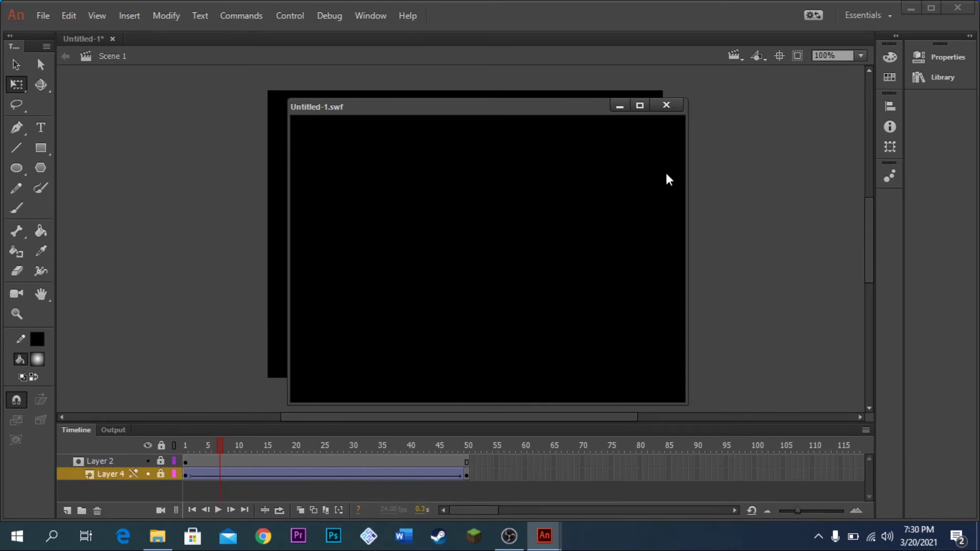
{"action": "left_click", "coordinate": [667, 105]}
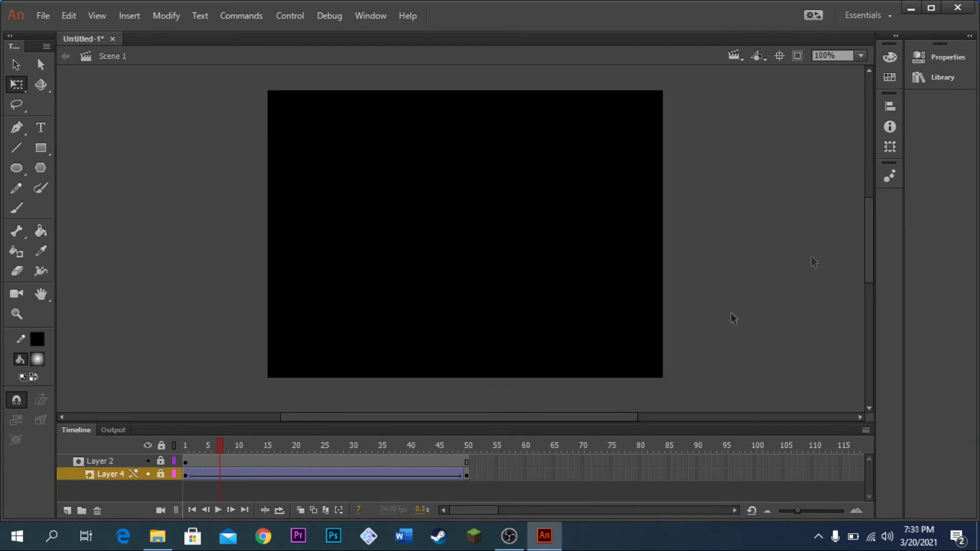
Delete Layer 4 and the RAYA DESIGN text, then make Layer 2 an unlocked normal layer
{"action": "left_click", "coordinate": [98, 512]}
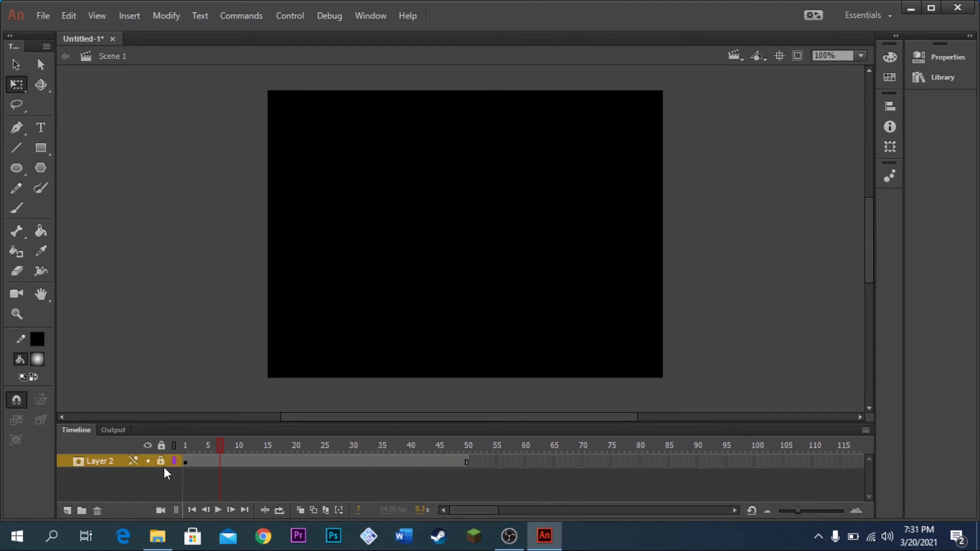
{"action": "left_click", "coordinate": [161, 462]}
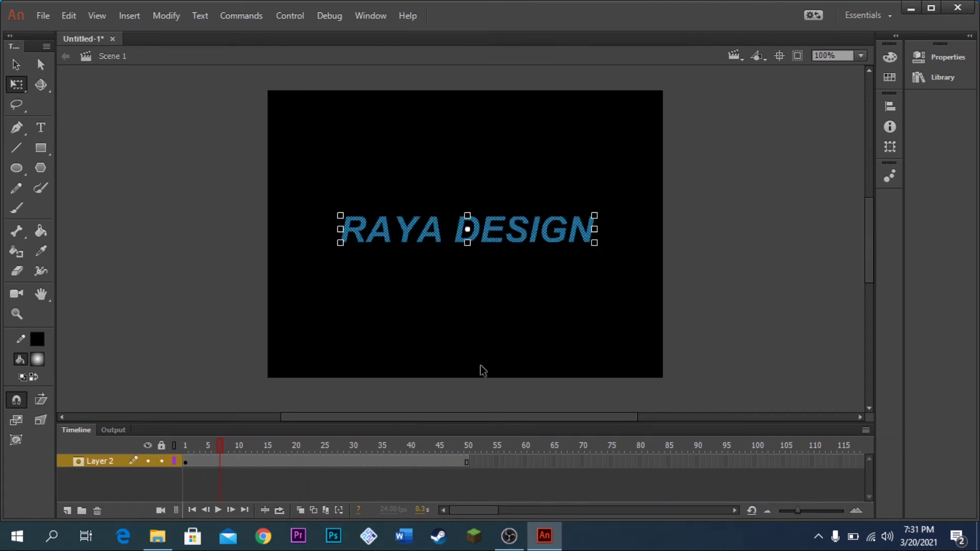
{"action": "key", "text": "Delete"}
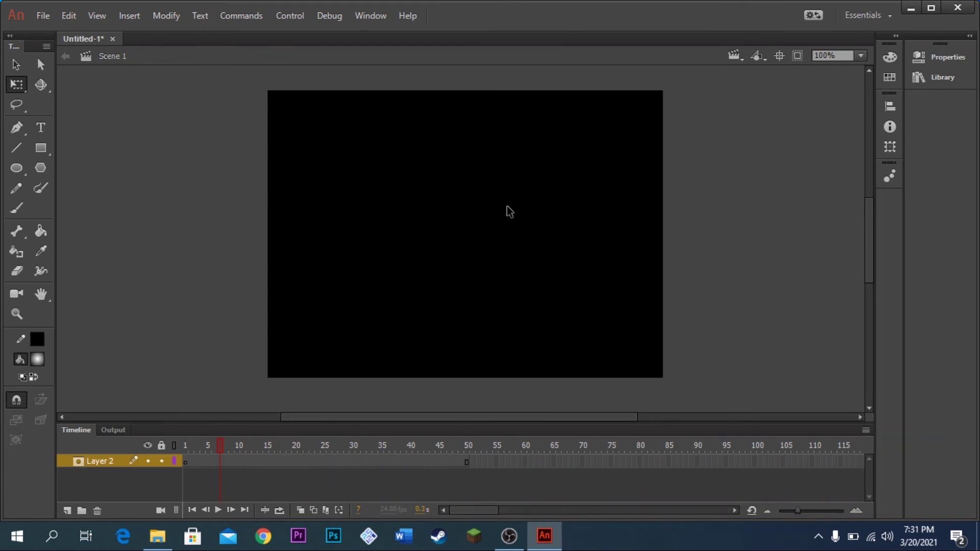
{"action": "right_click", "coordinate": [107, 461]}
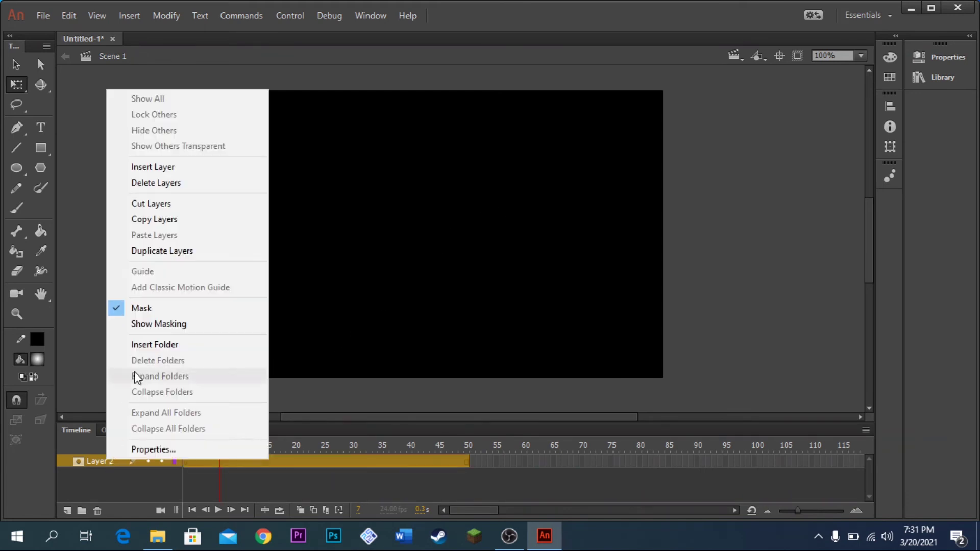
{"action": "left_click", "coordinate": [143, 309]}
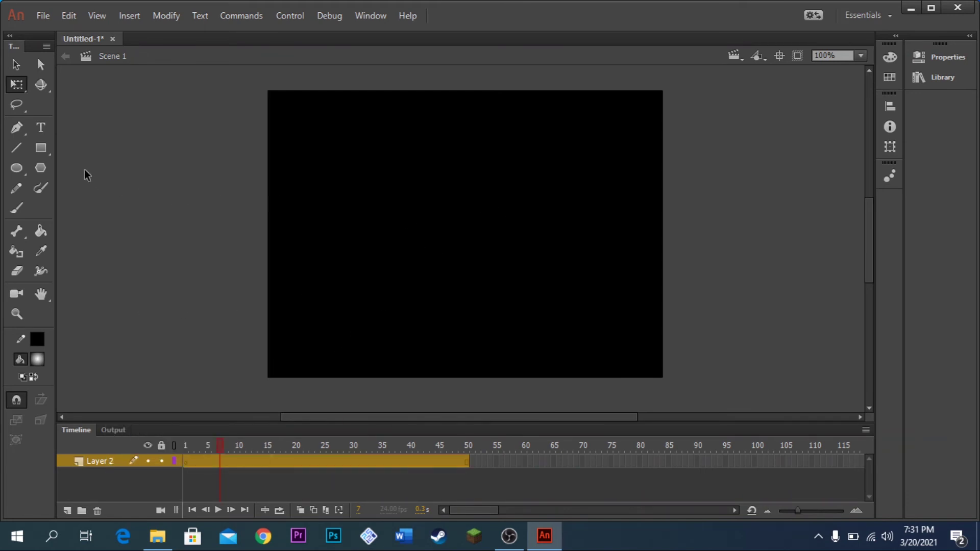
Set the Rectangle tool to a grey #CCCCCC fill with a white stroke
{"action": "left_click", "coordinate": [44, 146]}
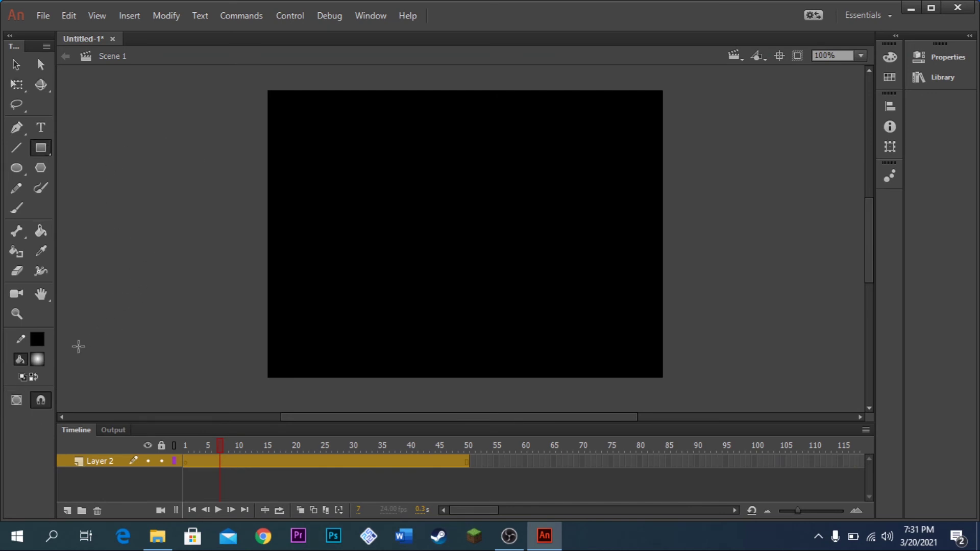
{"action": "left_click", "coordinate": [37, 361]}
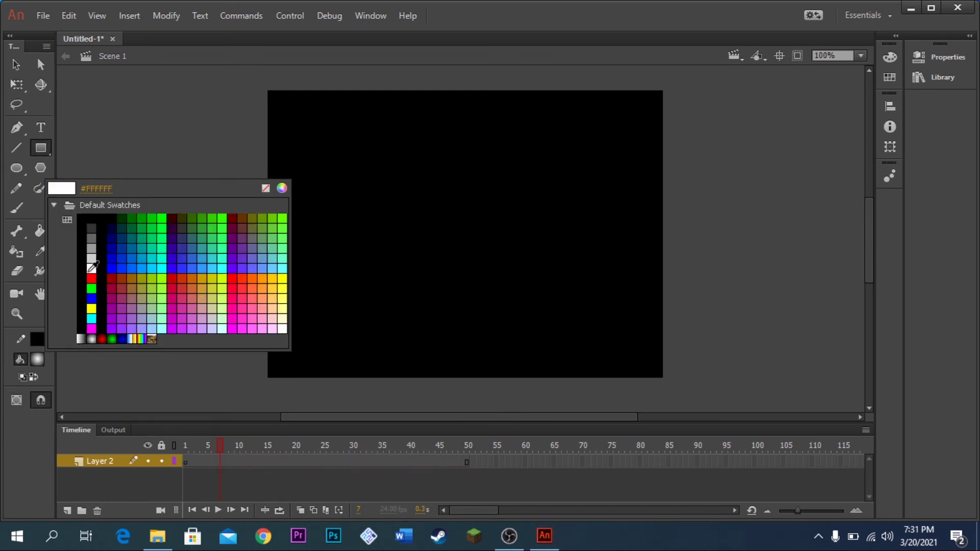
{"action": "left_click", "coordinate": [92, 265]}
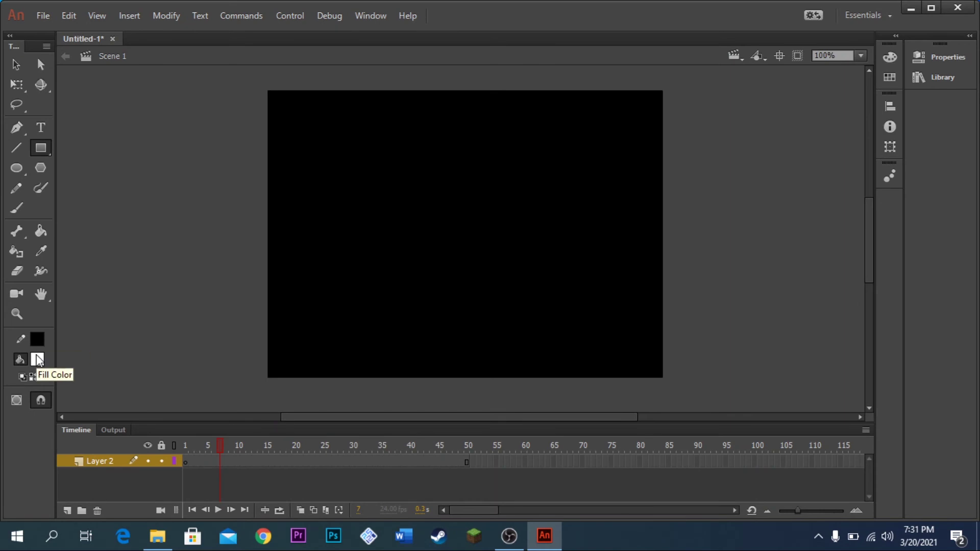
{"action": "left_click", "coordinate": [37, 360]}
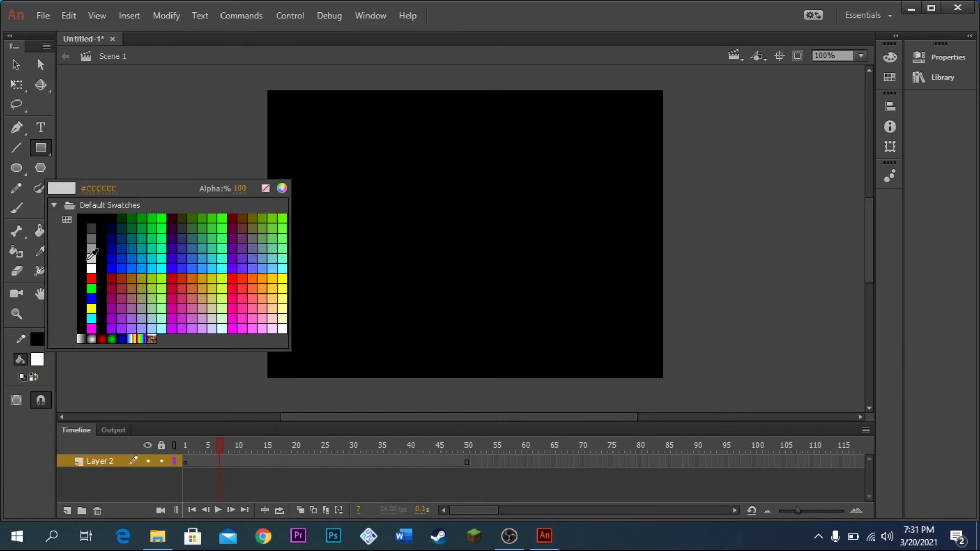
{"action": "left_click", "coordinate": [91, 238]}
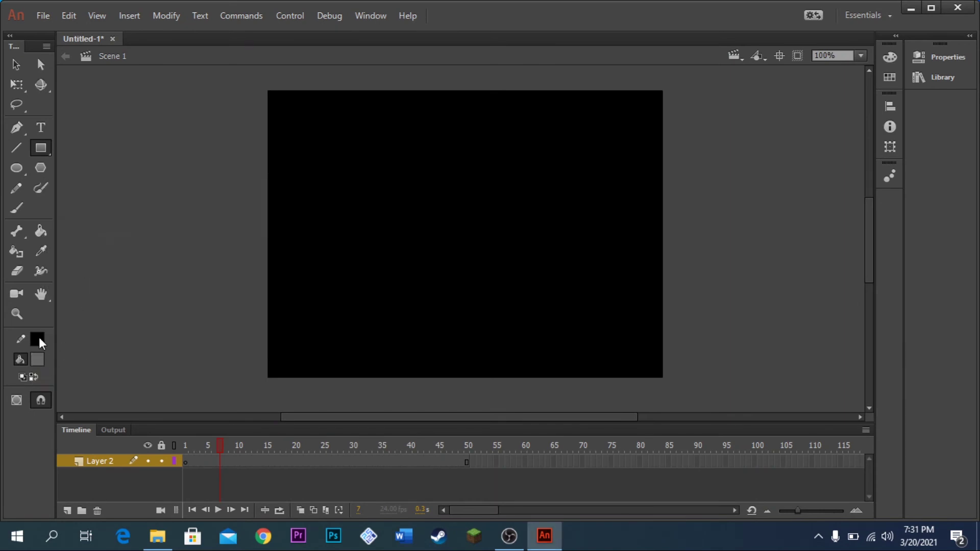
{"action": "left_click", "coordinate": [39, 338]}
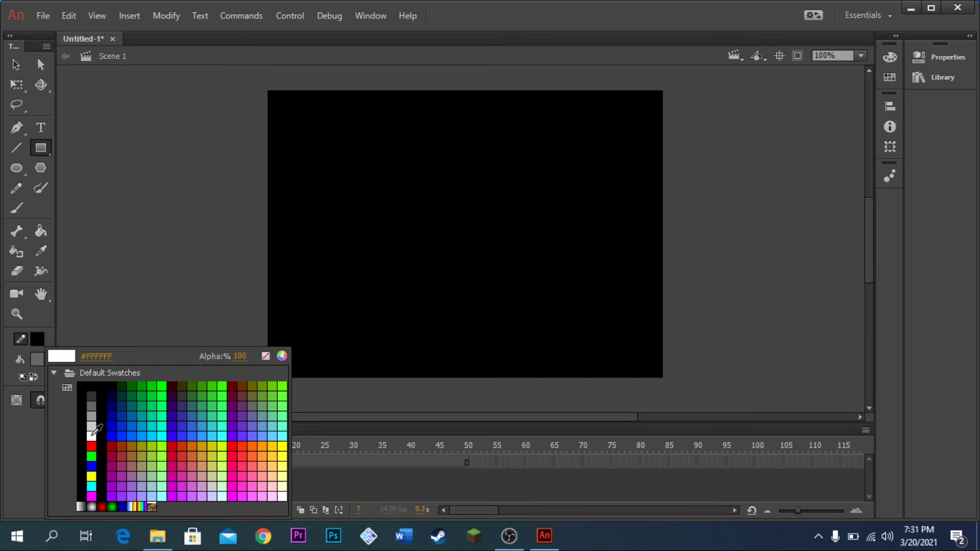
{"action": "left_click", "coordinate": [92, 435]}
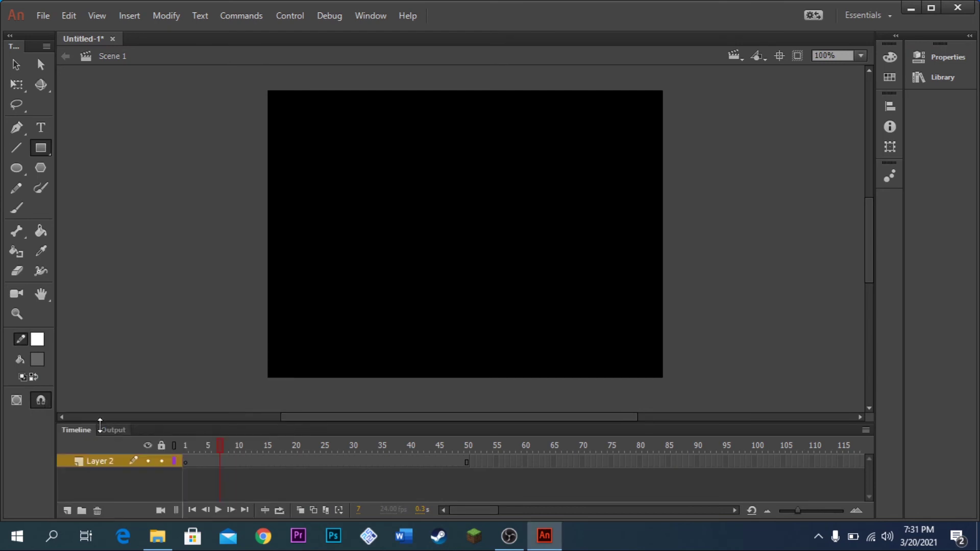
Set corner radius to 25 and draw a long rounded bar across the stage centre
{"action": "left_click", "coordinate": [933, 58]}
{"action": "left_click", "coordinate": [766, 320]}
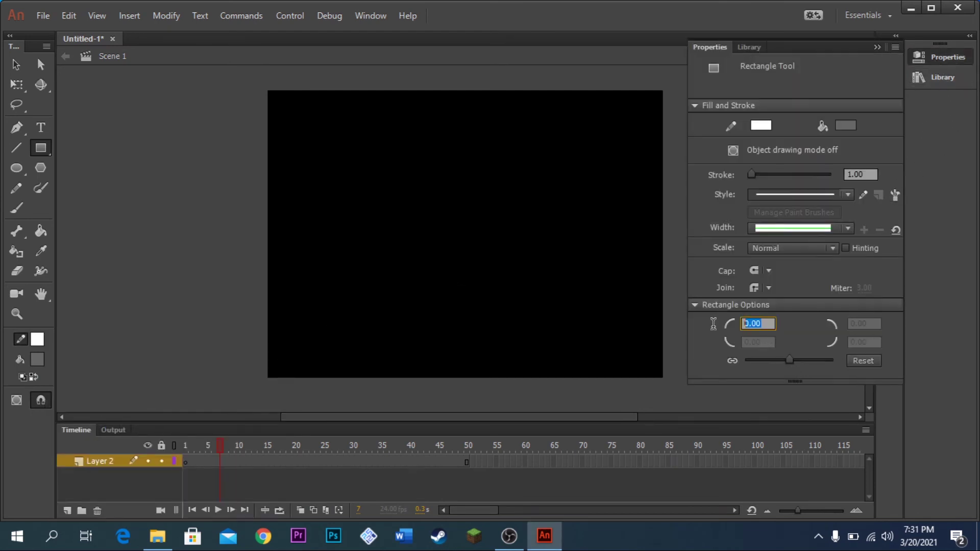
{"action": "type", "text": "25"}
{"action": "mouse_move", "coordinate": [351, 233]}
{"action": "left_mouse_down"}
{"action": "mouse_move", "coordinate": [527, 259]}
{"action": "mouse_move", "coordinate": [585, 253]}
{"action": "left_mouse_up"}
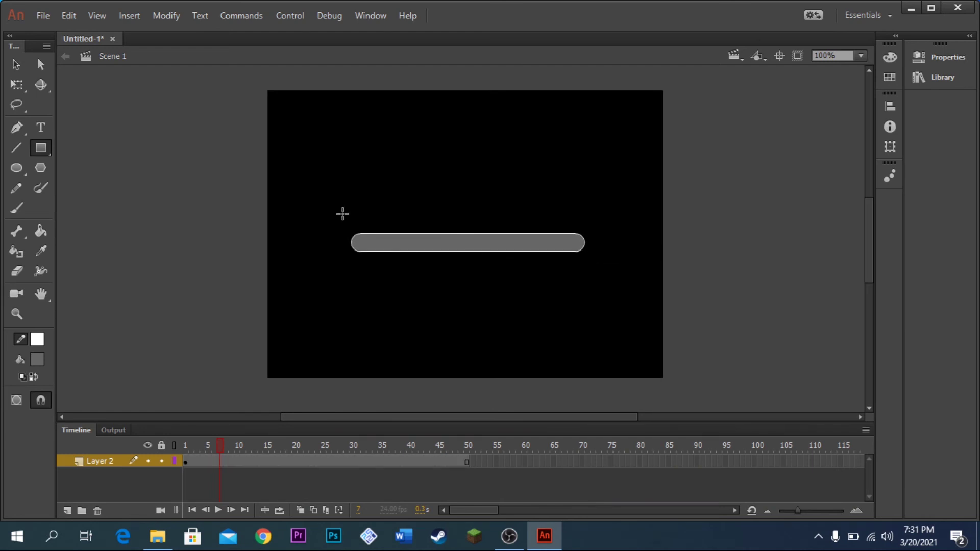
{"action": "left_click", "coordinate": [20, 67]}
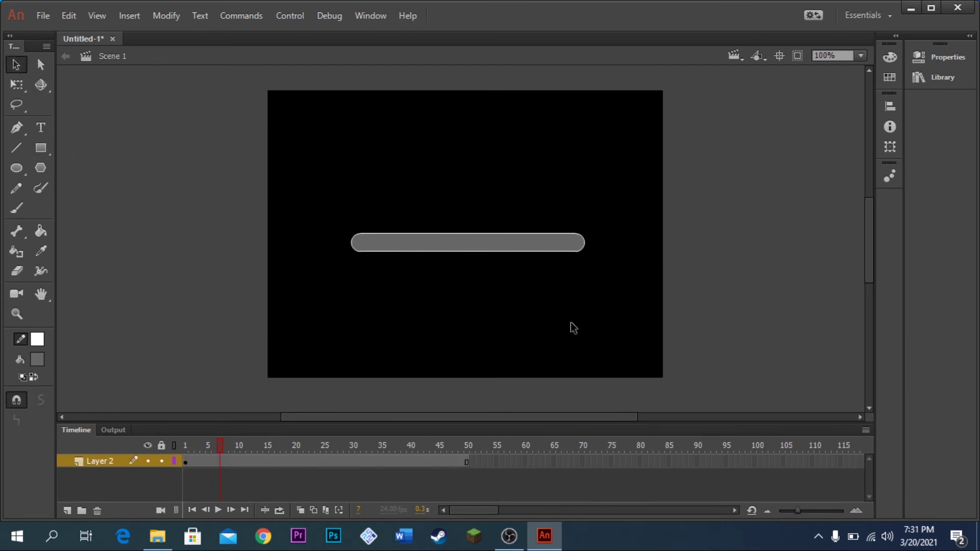
Rename Layer 2 to GARIS
{"action": "double_click", "coordinate": [109, 460]}
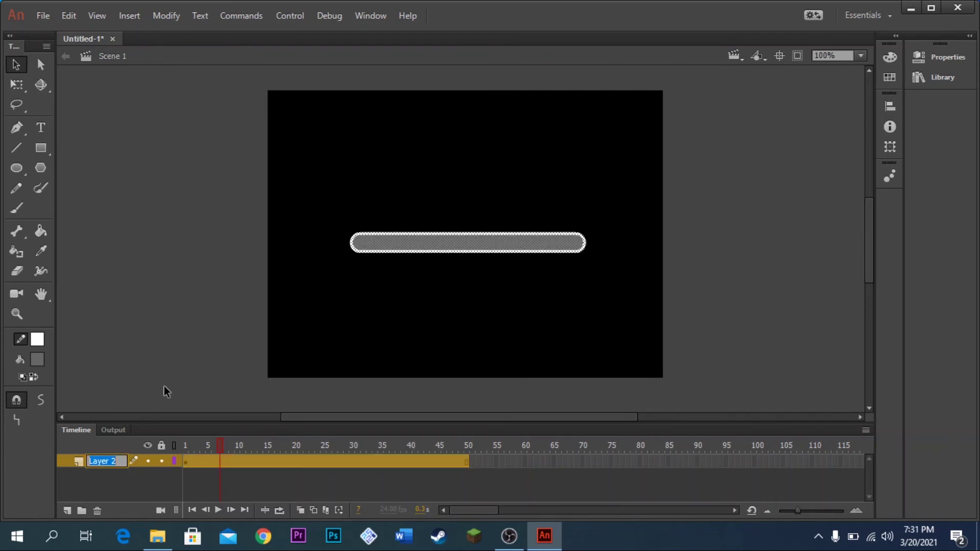
{"action": "type", "text": "GARIS"}
{"action": "key", "text": "Return"}
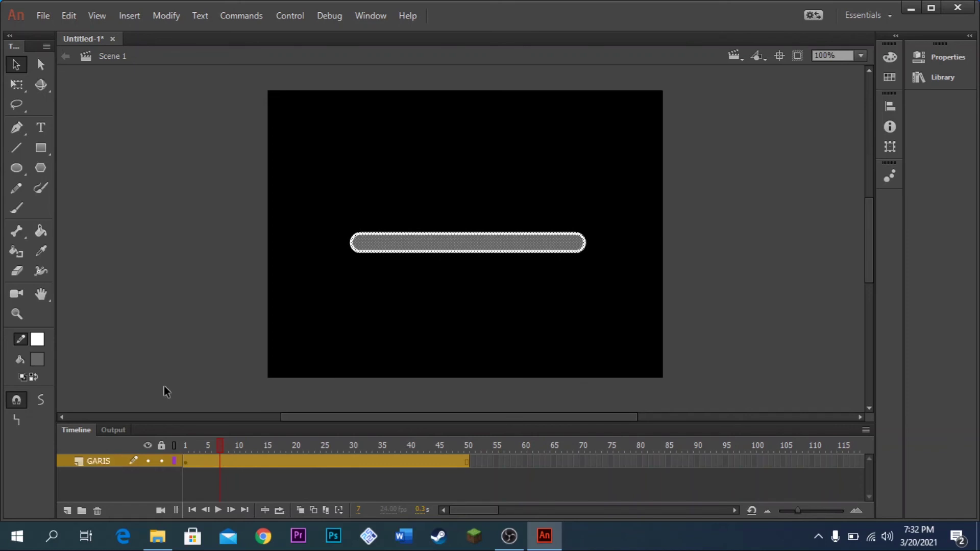
Cut the bar's grey fill, leaving only the white outline on GARIS
{"action": "left_click", "coordinate": [768, 285]}
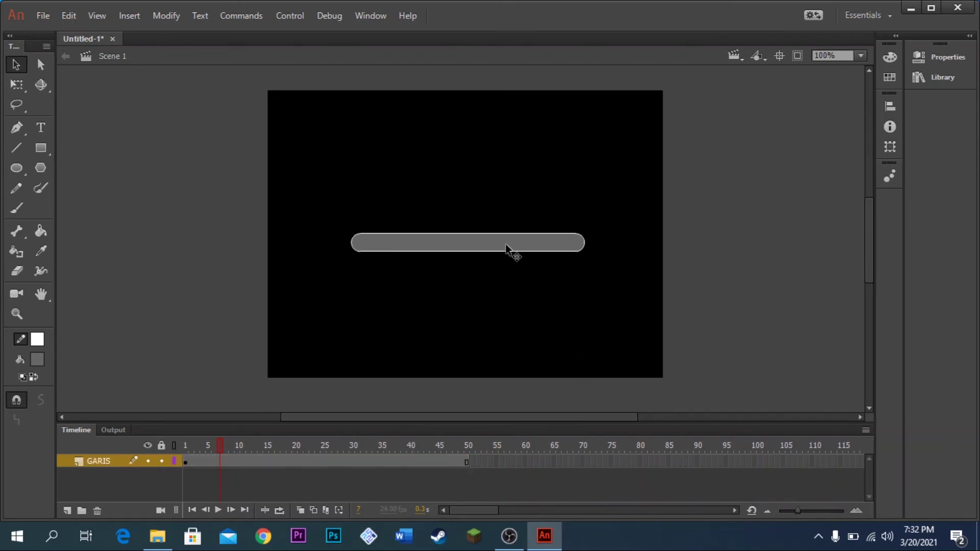
{"action": "left_click_drag", "start_coordinate": [502, 242], "coordinate": [528, 174]}
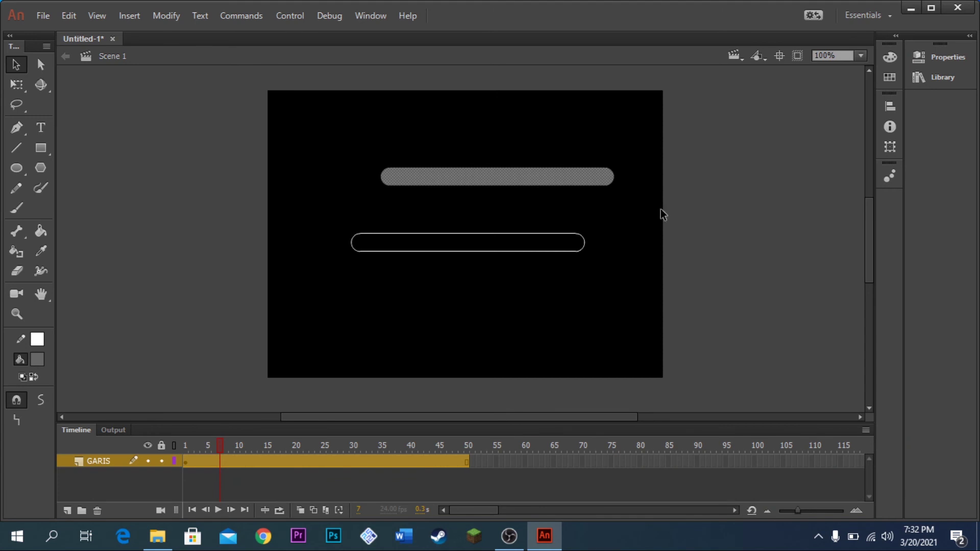
{"action": "key", "text": "ctrl+z"}
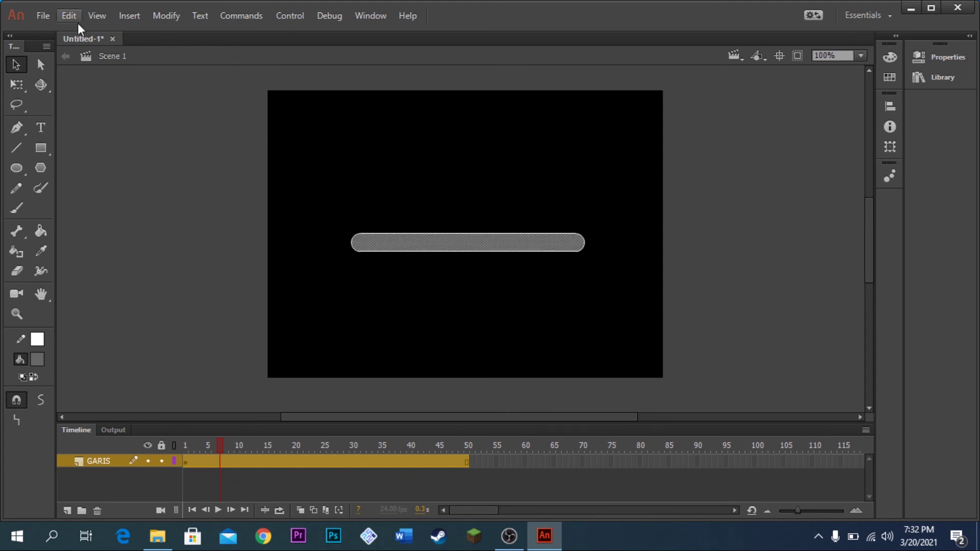
{"action": "left_click", "coordinate": [75, 17]}
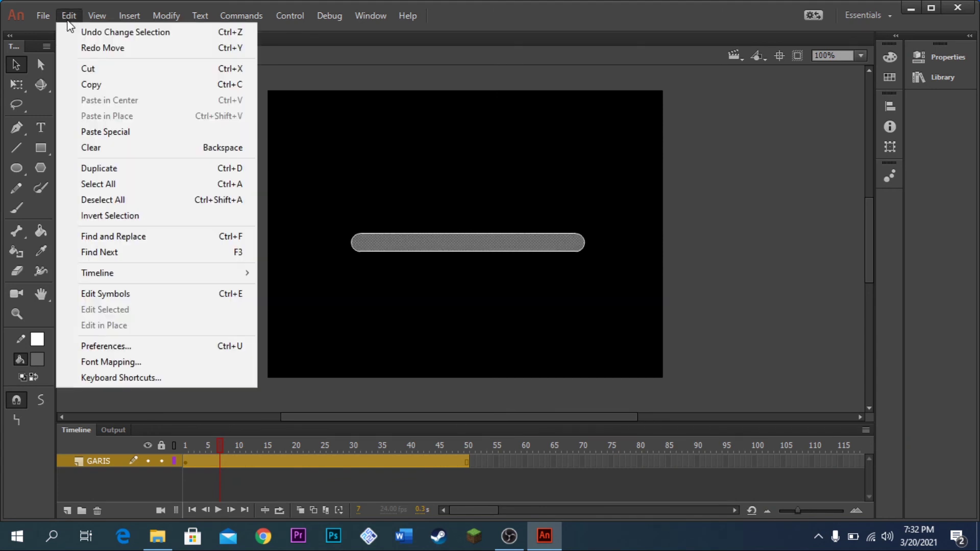
{"action": "left_click", "coordinate": [96, 74]}
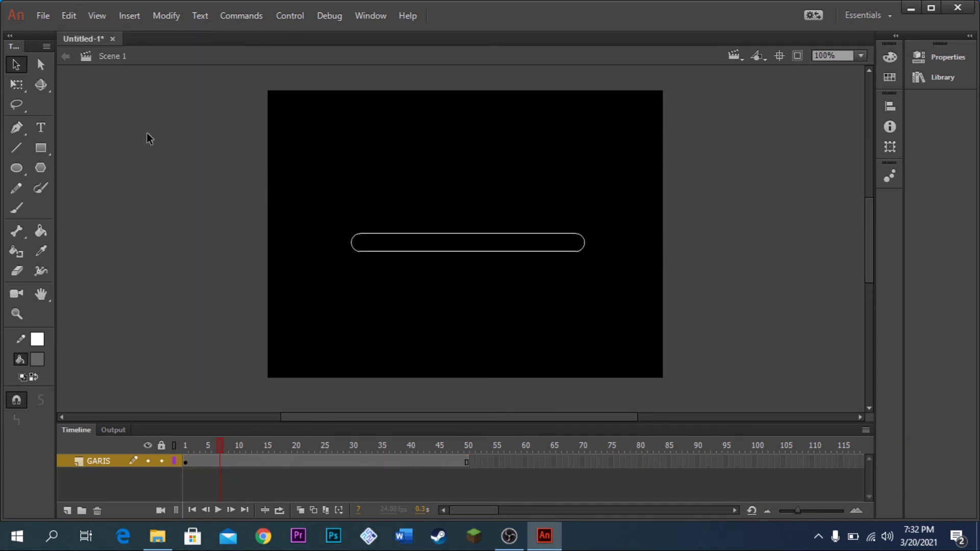
Paste the grey fill in place on a new layer named ABU above GARIS
{"action": "left_click", "coordinate": [67, 510]}
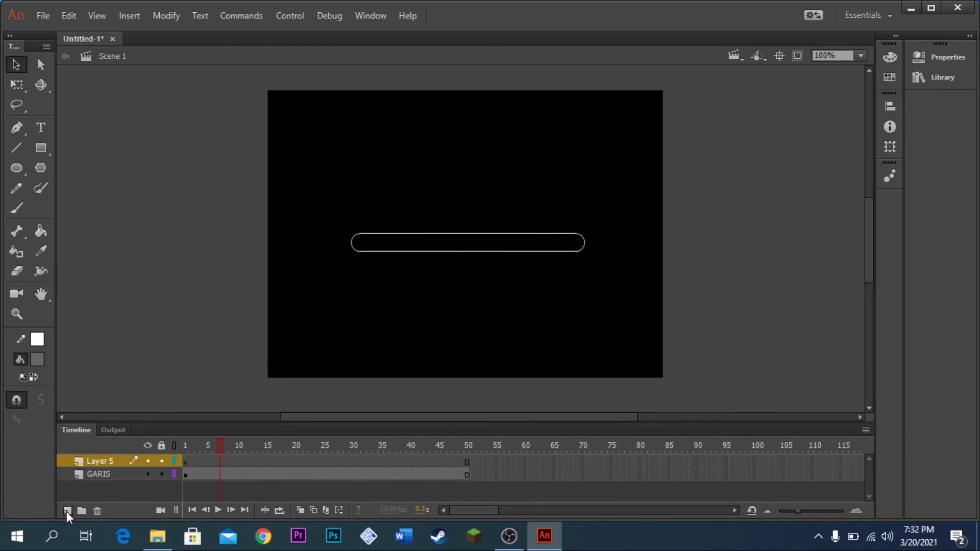
{"action": "left_click", "coordinate": [185, 462]}
{"action": "left_click", "coordinate": [68, 15]}
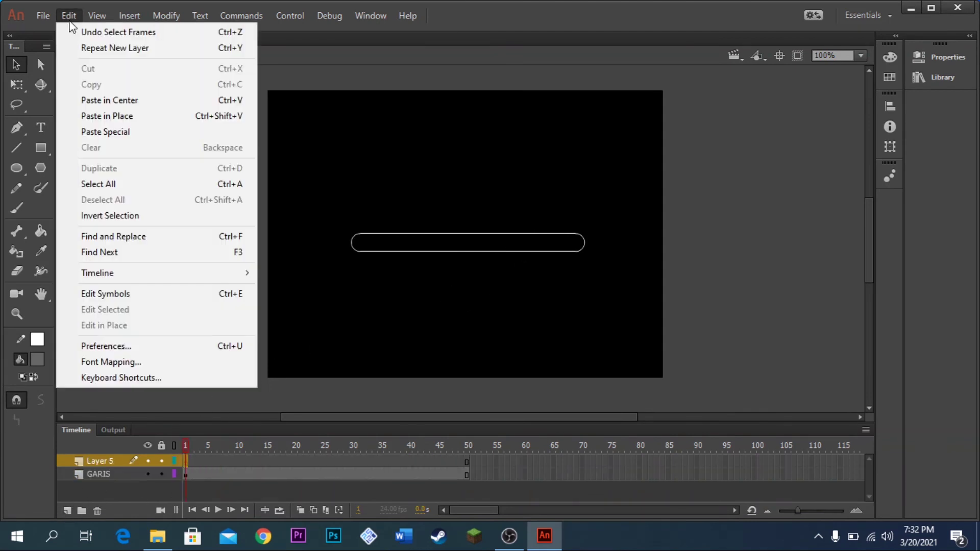
{"action": "left_click", "coordinate": [105, 116]}
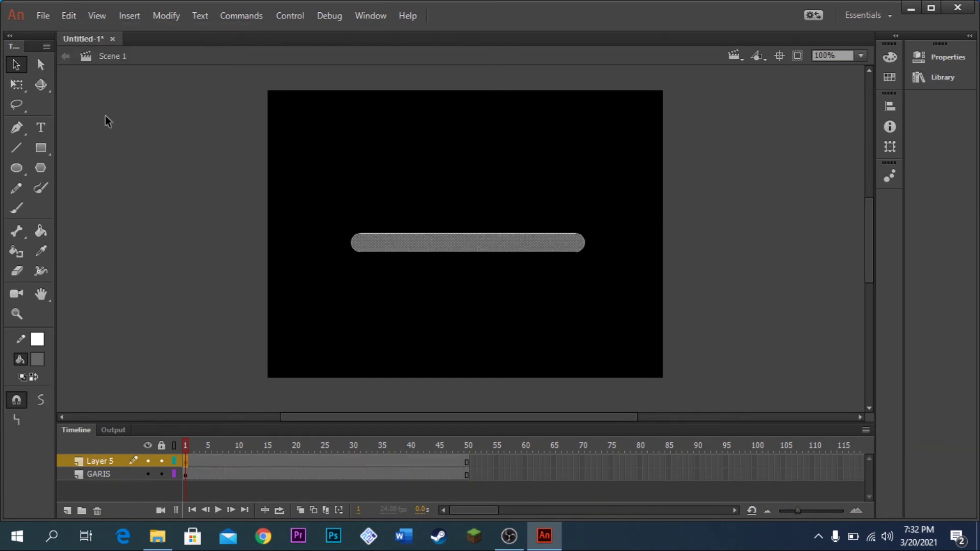
{"action": "left_click", "coordinate": [97, 466]}
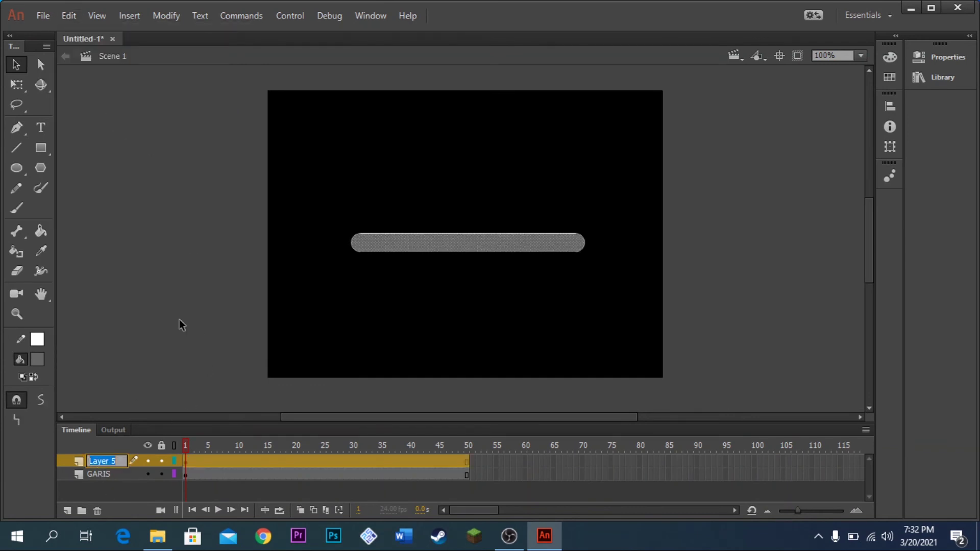
{"action": "type", "text": "ABU"}
{"action": "key", "text": "Return"}
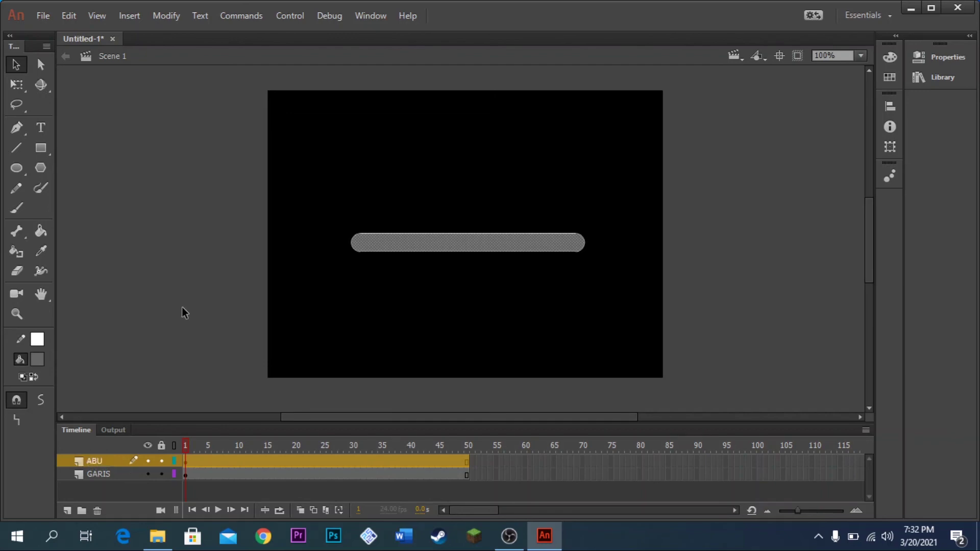
{"action": "left_click", "coordinate": [189, 294]}
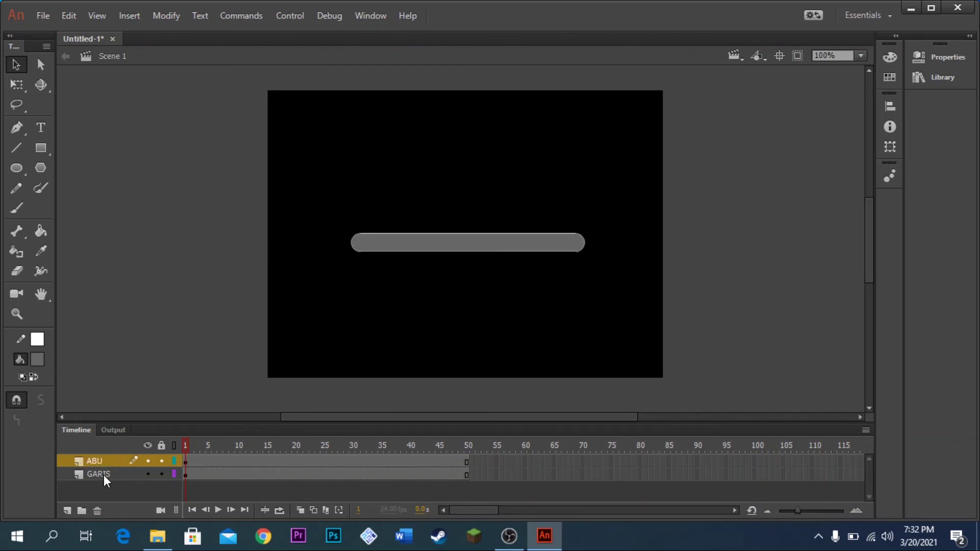
Add a new layer above ABU named MASKING
{"action": "left_click", "coordinate": [80, 509]}
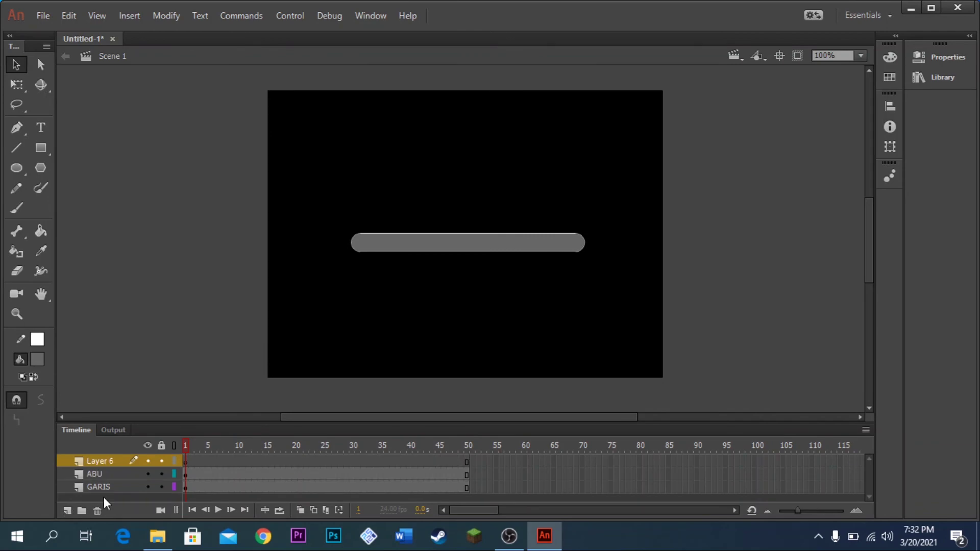
{"action": "double_click", "coordinate": [106, 462]}
{"action": "type", "text": "M"}
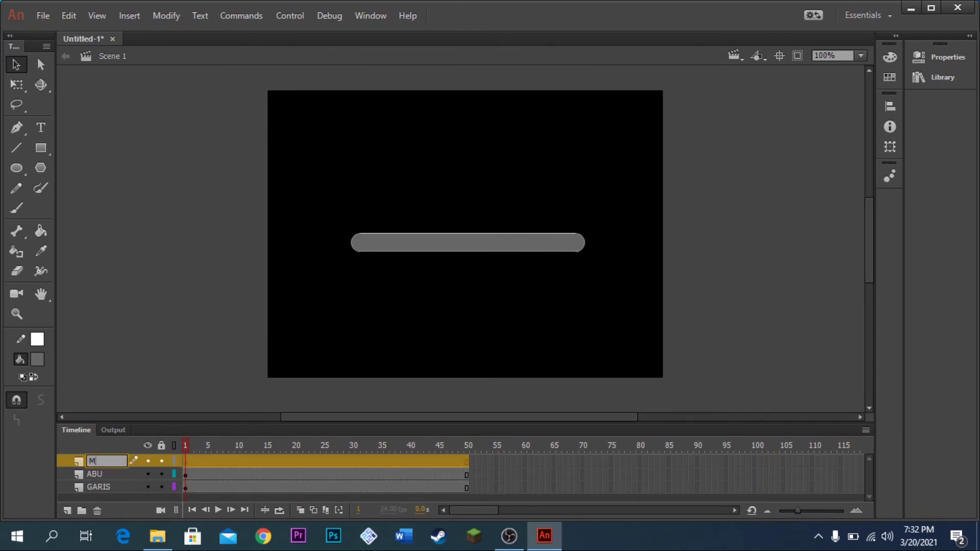
{"action": "type", "text": "ASKING"}
{"action": "key", "text": "Return"}
Move the GARIS layer to the top of the stack and select MASKING
{"action": "left_click", "coordinate": [115, 489]}
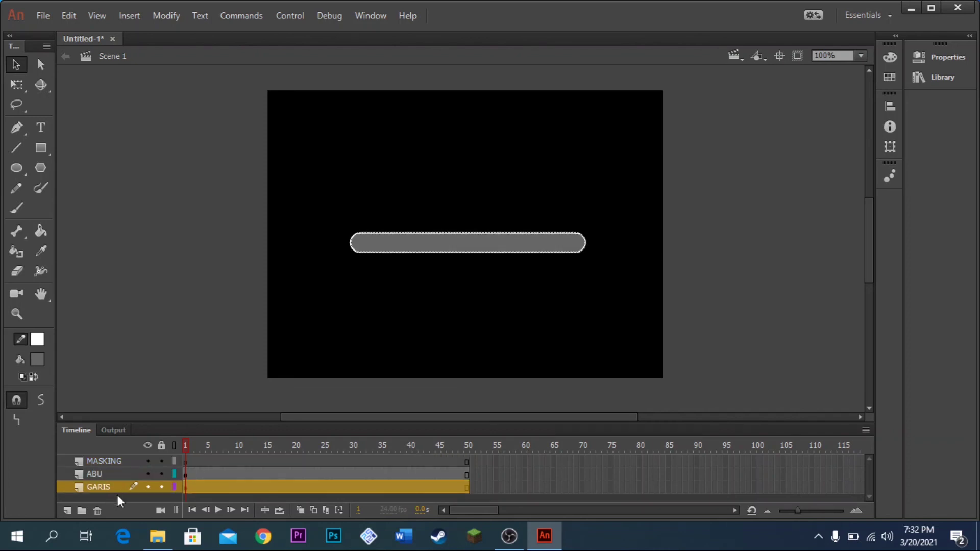
{"action": "left_click_drag", "start_coordinate": [106, 491], "coordinate": [123, 461]}
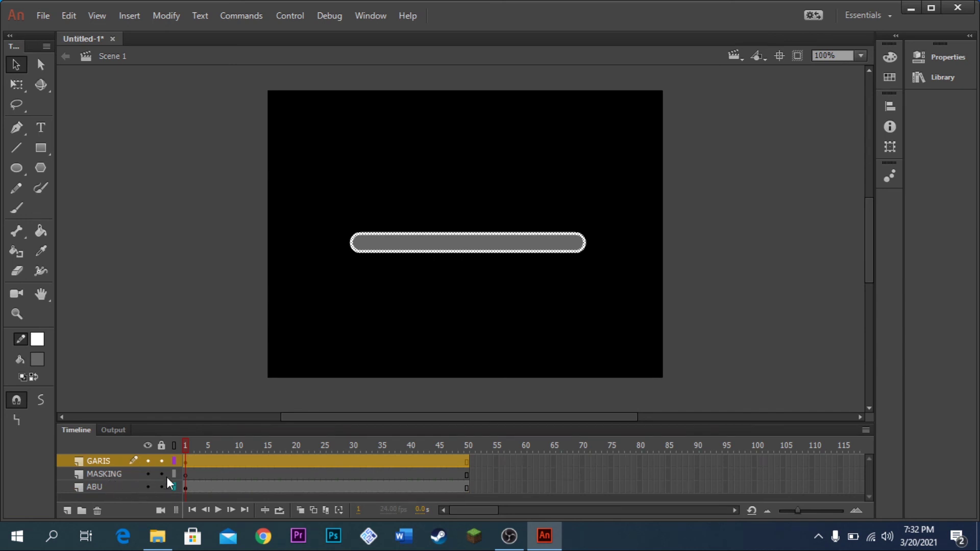
{"action": "left_click", "coordinate": [186, 475]}
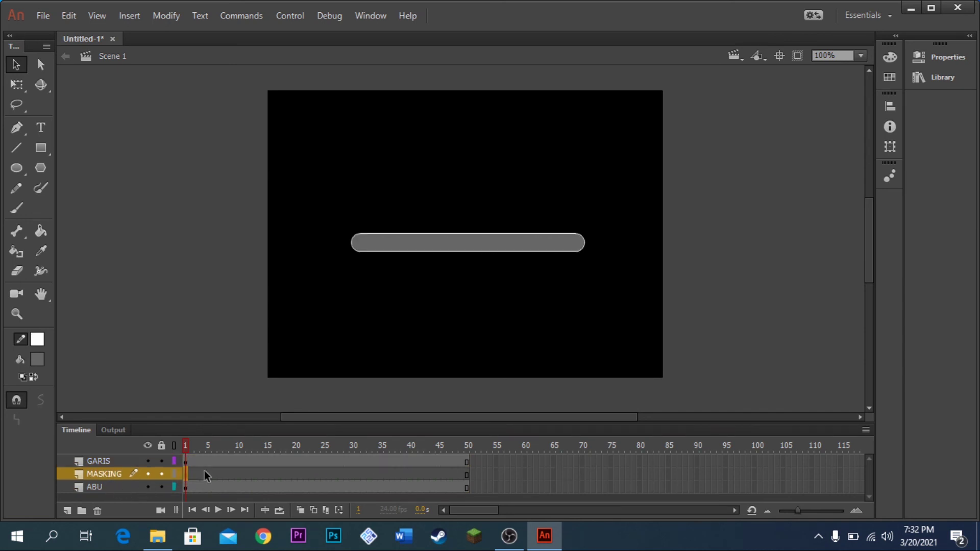
Draw a blue rectangle with 0 corner radius covering the whole rounded bar on MASKING
{"action": "left_click", "coordinate": [44, 152]}
{"action": "left_click", "coordinate": [38, 360]}
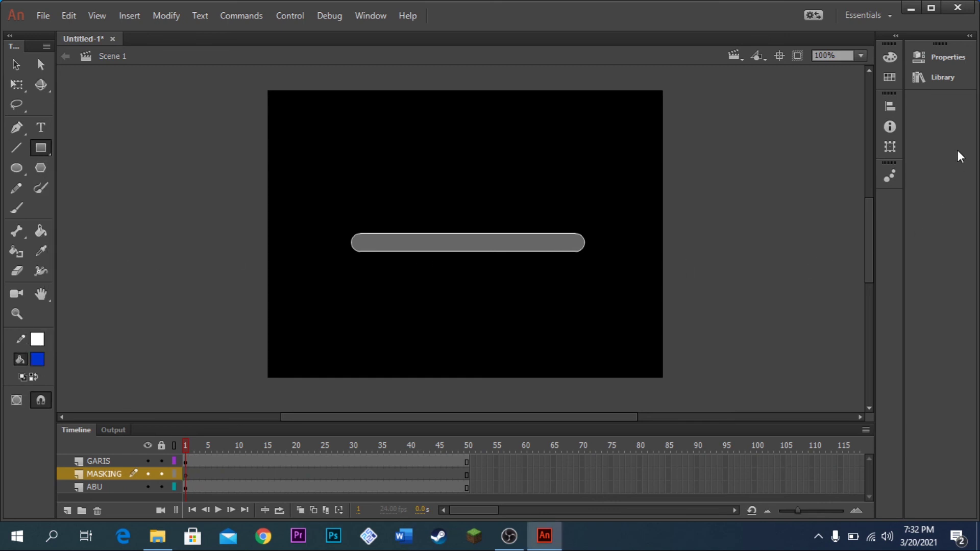
{"action": "left_click", "coordinate": [944, 57]}
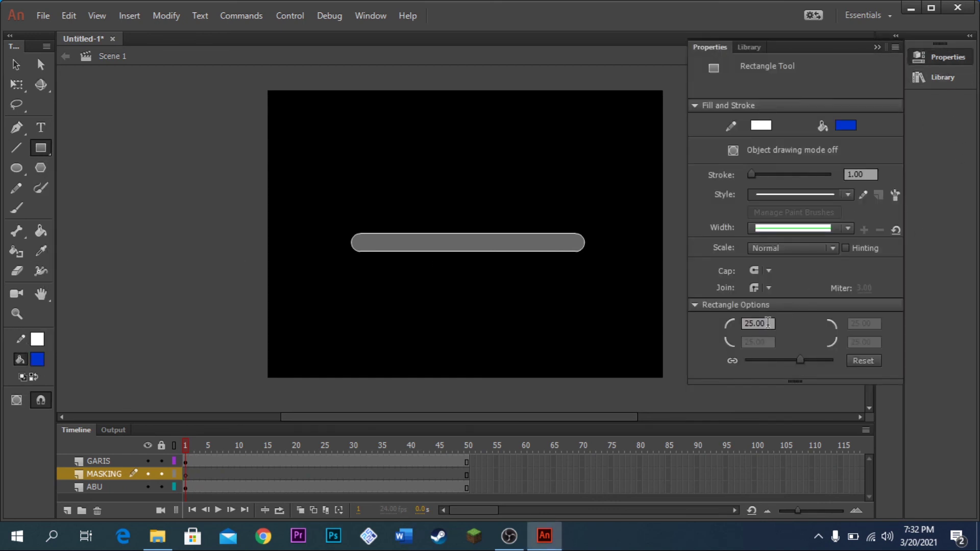
{"action": "type", "text": "0"}
{"action": "left_click", "coordinate": [675, 352]}
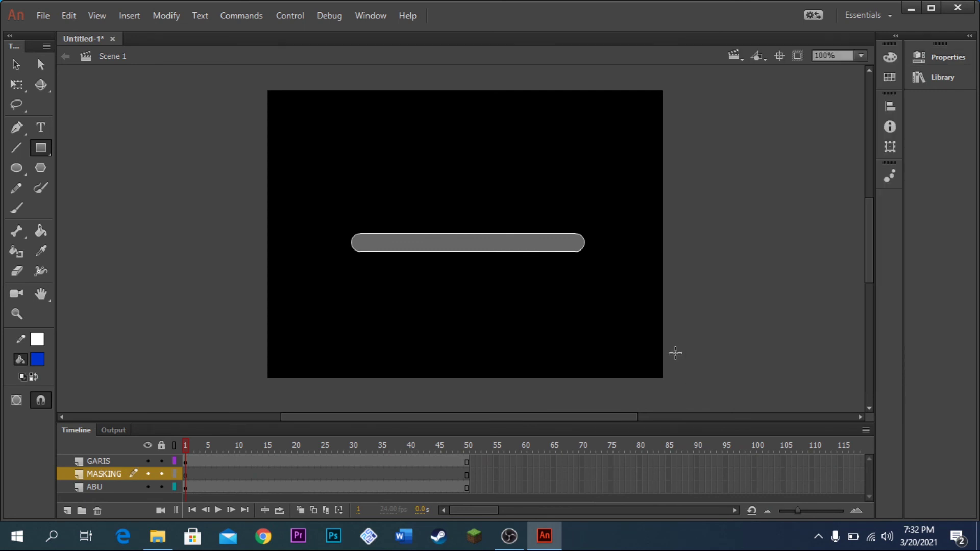
{"action": "mouse_move", "coordinate": [332, 220]}
{"action": "left_mouse_down"}
{"action": "mouse_move", "coordinate": [537, 285]}
{"action": "mouse_move", "coordinate": [617, 271]}
{"action": "mouse_move", "coordinate": [599, 268]}
{"action": "left_mouse_up"}
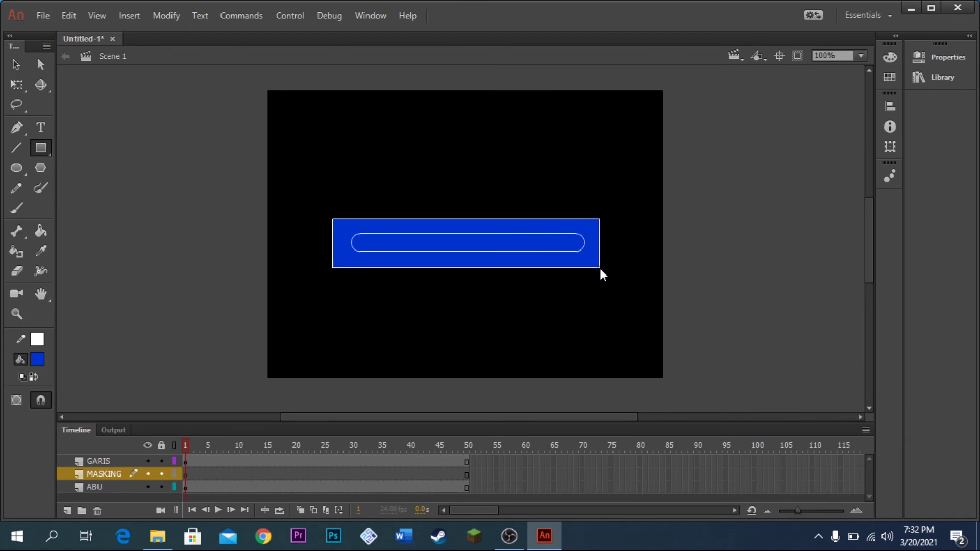
{"action": "left_click", "coordinate": [15, 67]}
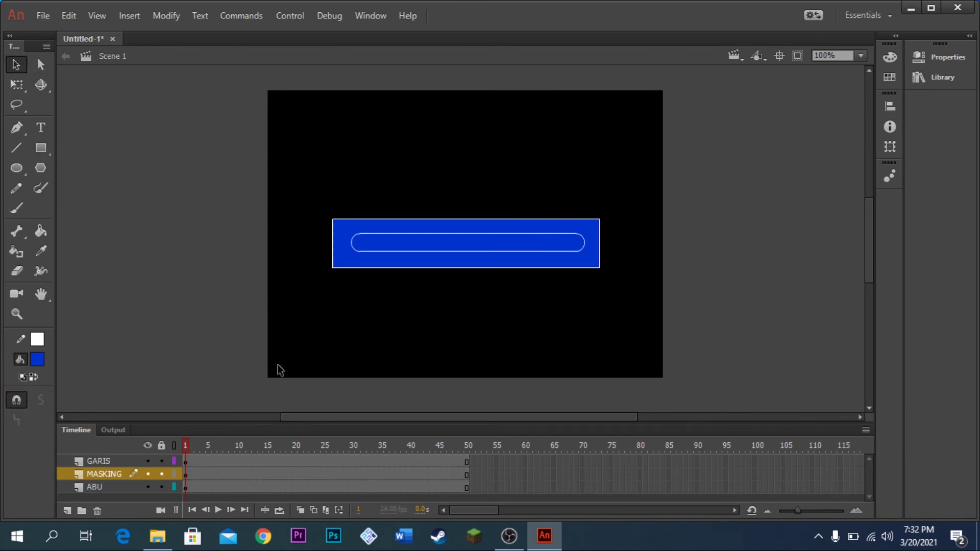
Classic-tween the blue rectangle over frames 1–50, from left of the bar to covering it
{"action": "left_click", "coordinate": [185, 473]}
{"action": "left_click_drag", "start_coordinate": [549, 266], "coordinate": [293, 258]}
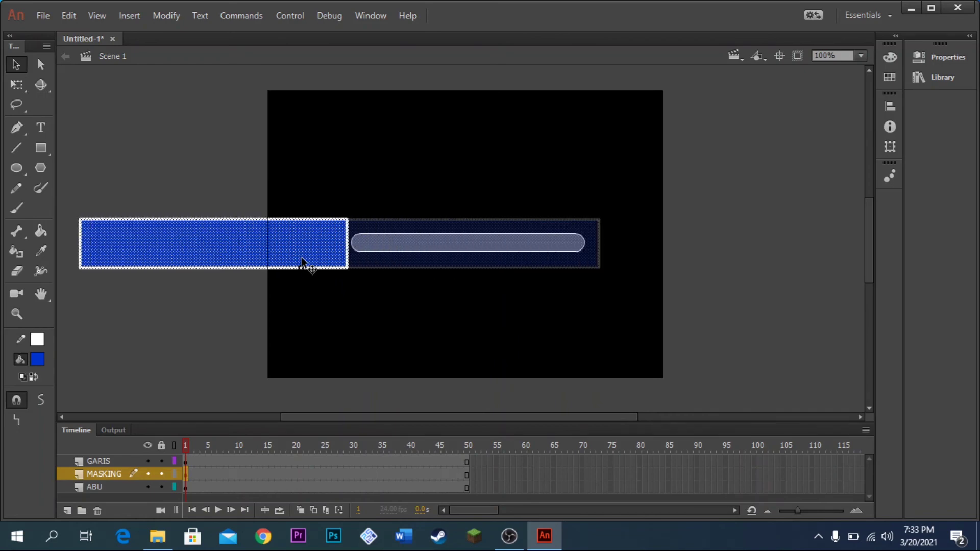
{"action": "left_click", "coordinate": [466, 477]}
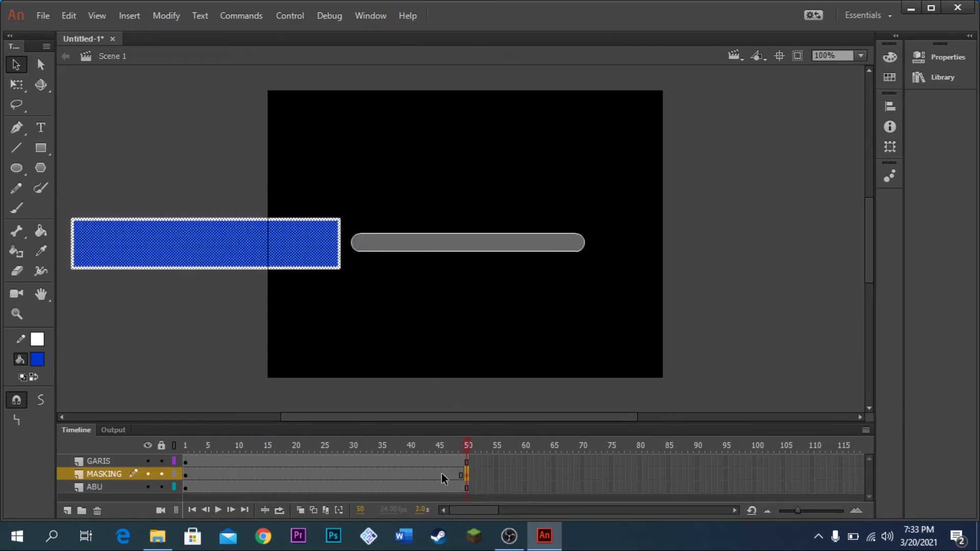
{"action": "right_click", "coordinate": [442, 475]}
{"action": "left_click", "coordinate": [516, 99]}
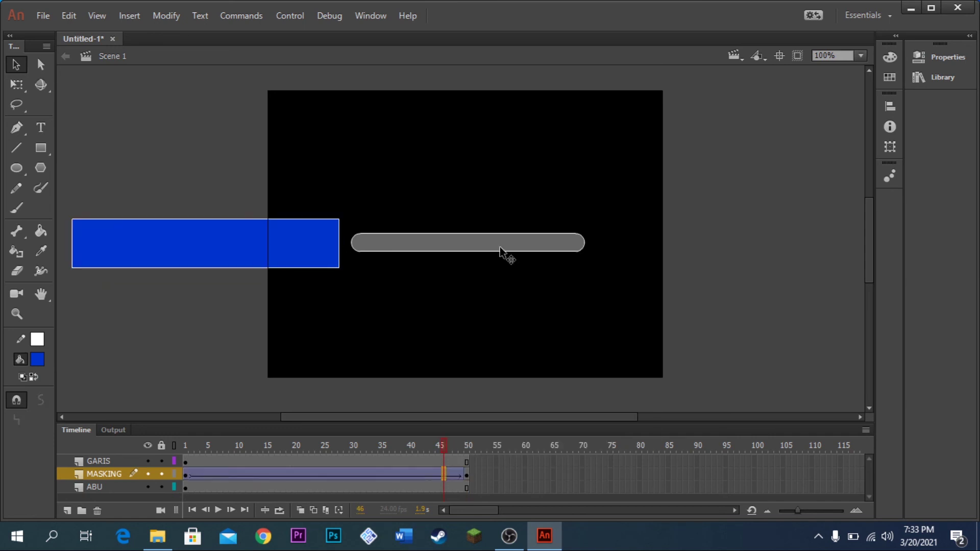
{"action": "left_click", "coordinate": [466, 474]}
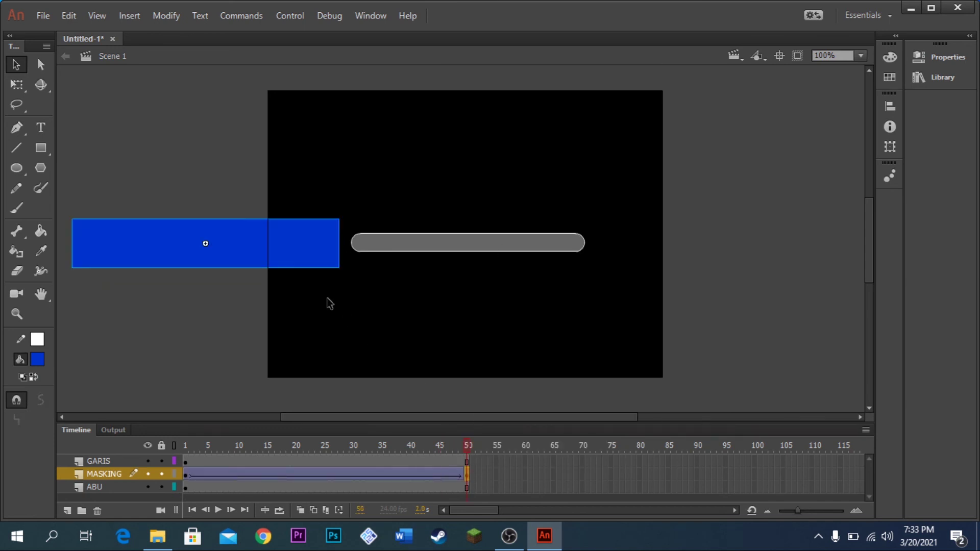
{"action": "left_click_drag", "start_coordinate": [238, 248], "coordinate": [503, 249]}
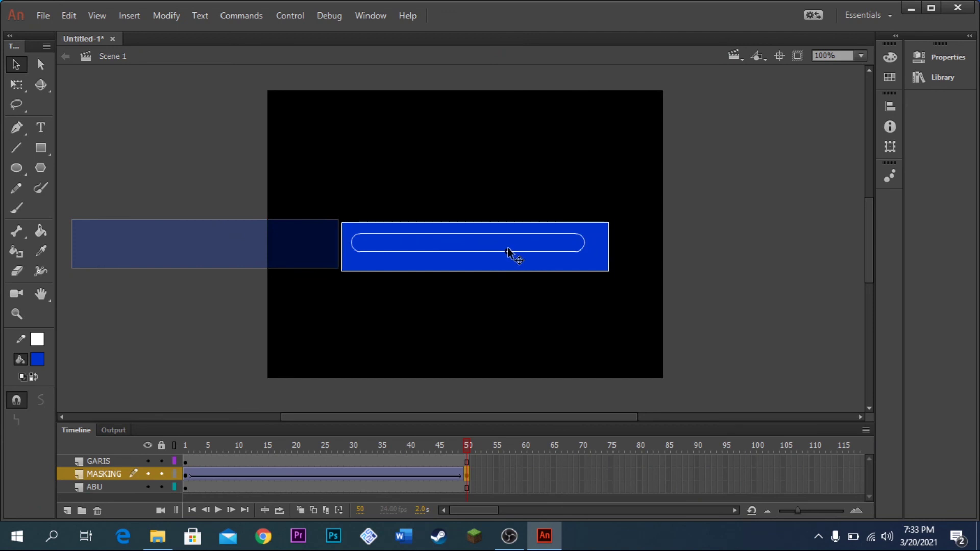
{"action": "mouse_move", "coordinate": [467, 446]}
{"action": "left_mouse_down"}
{"action": "mouse_move", "coordinate": [324, 428]}
{"action": "mouse_move", "coordinate": [492, 424]}
{"action": "mouse_move", "coordinate": [199, 419]}
{"action": "left_mouse_up"}
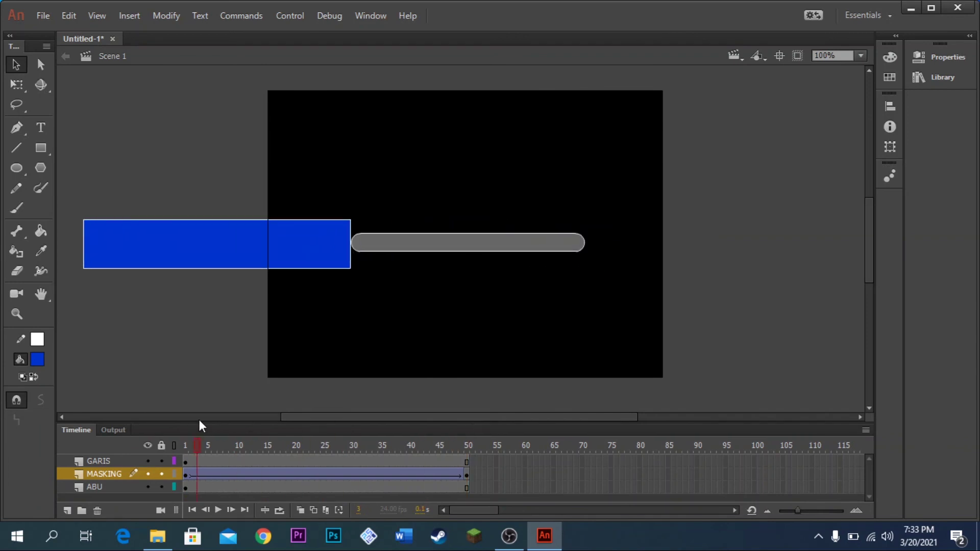
{"action": "left_click", "coordinate": [276, 17]}
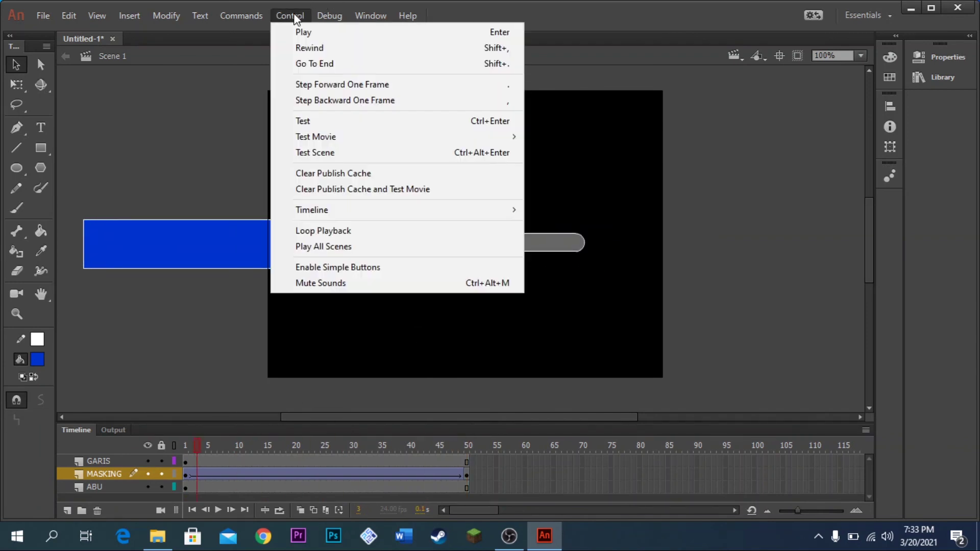
{"action": "left_click", "coordinate": [321, 121]}
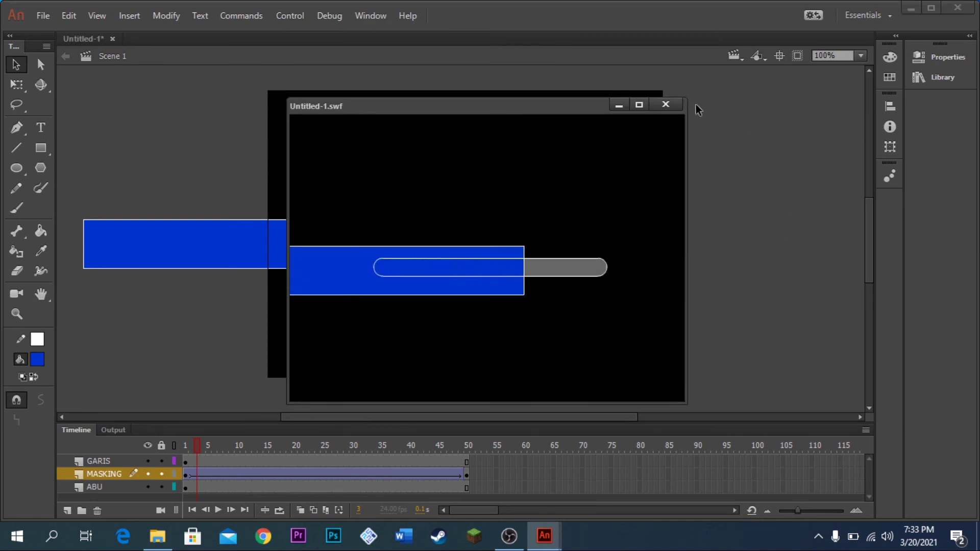
{"action": "left_click", "coordinate": [677, 104]}
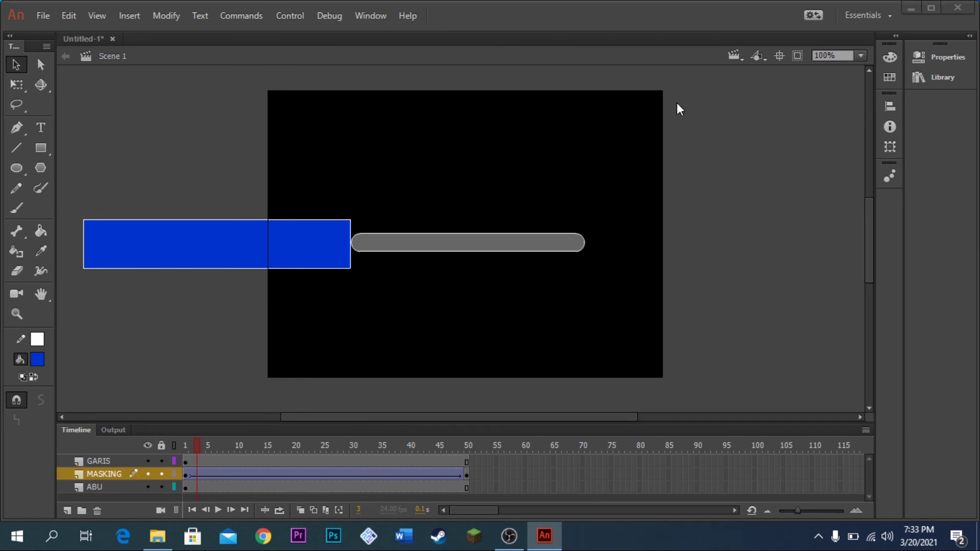
Make MASKING a mask over ABU and test the SWF to watch the bar fill
{"action": "right_click", "coordinate": [97, 476]}
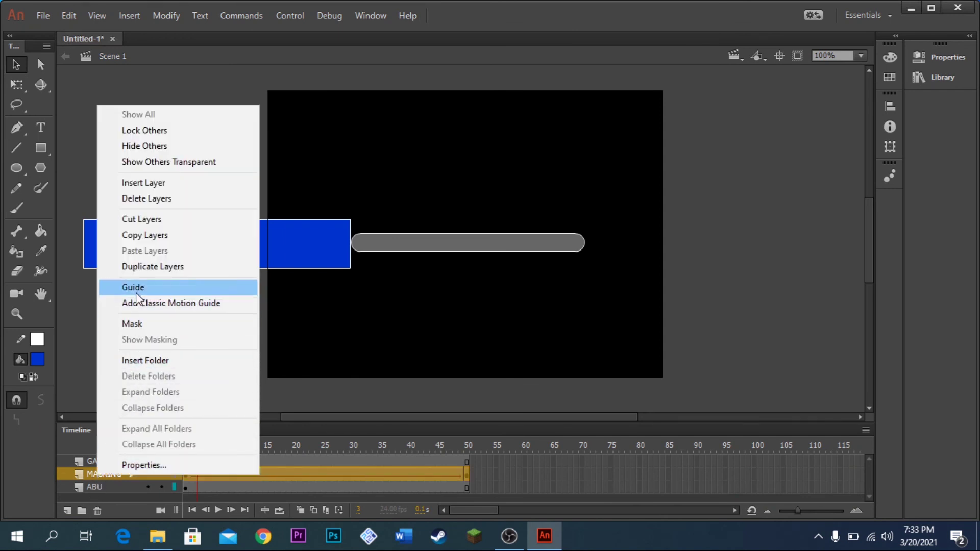
{"action": "left_click", "coordinate": [143, 325]}
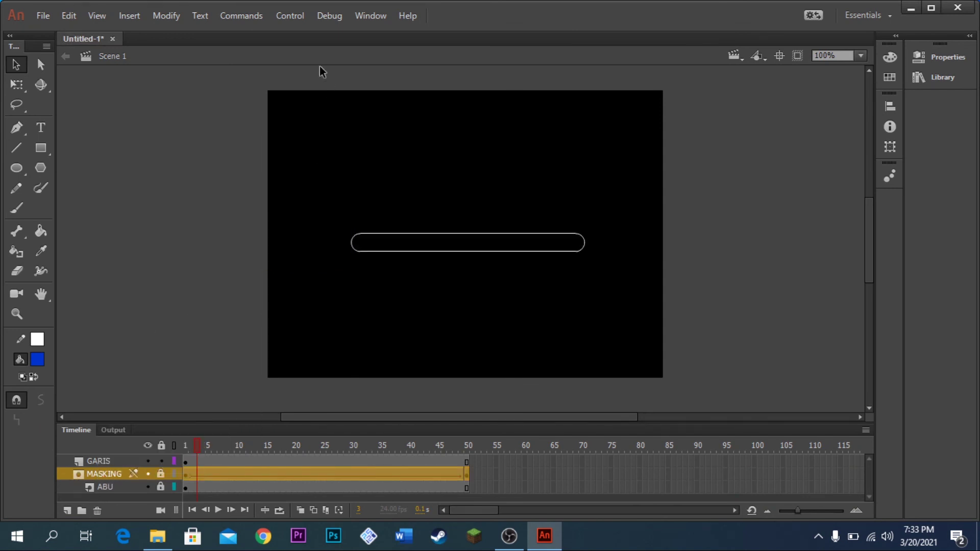
{"action": "left_click", "coordinate": [287, 19]}
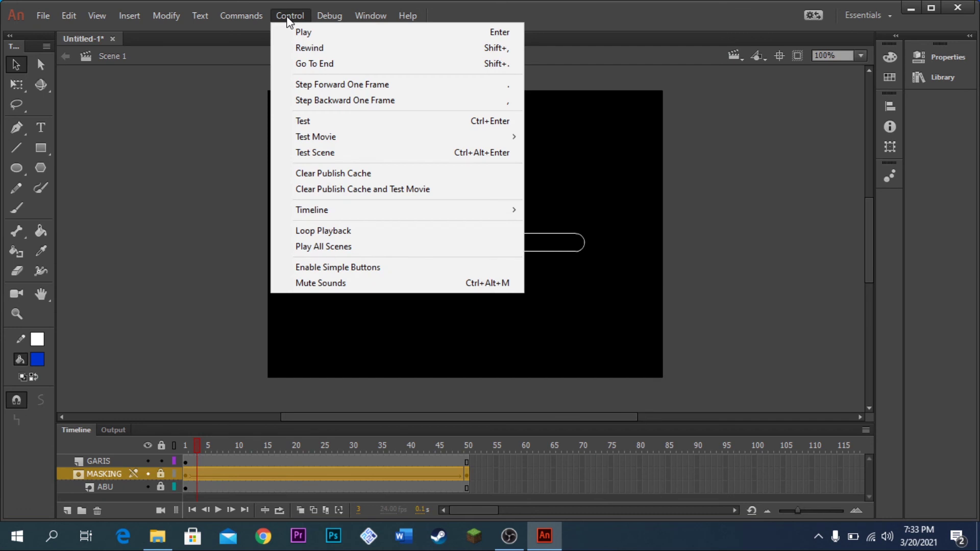
{"action": "left_click", "coordinate": [318, 123]}
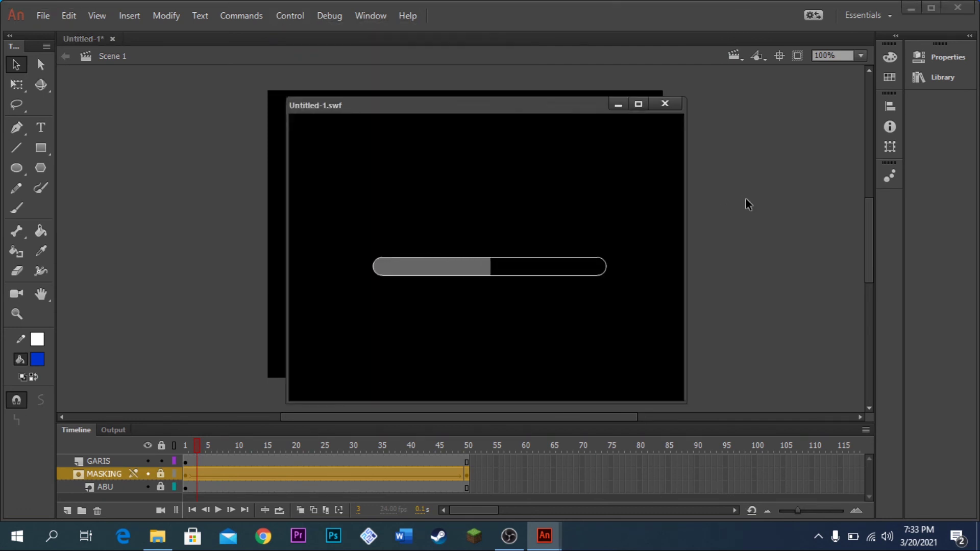